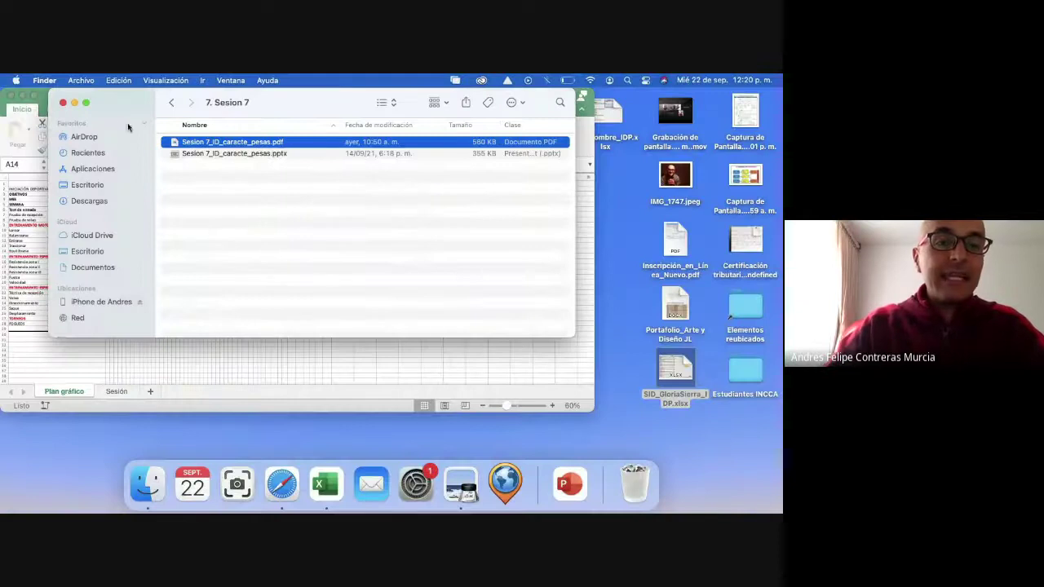
- Minimize the file browser, show the volleyball training plan workbook full screen and enlarge the Plan gráfico sheet to 160%
click(74, 103)
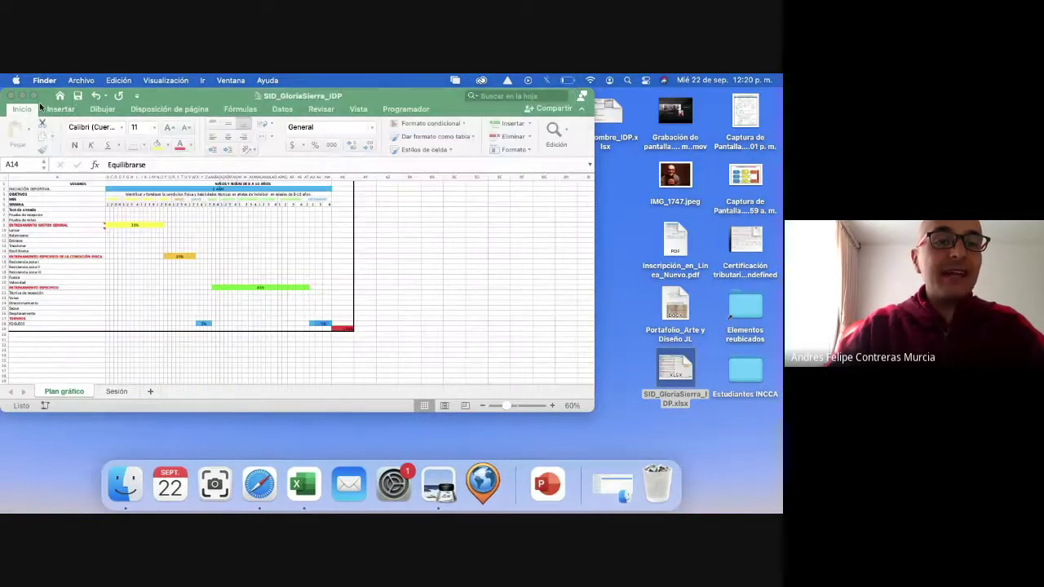
click(33, 97)
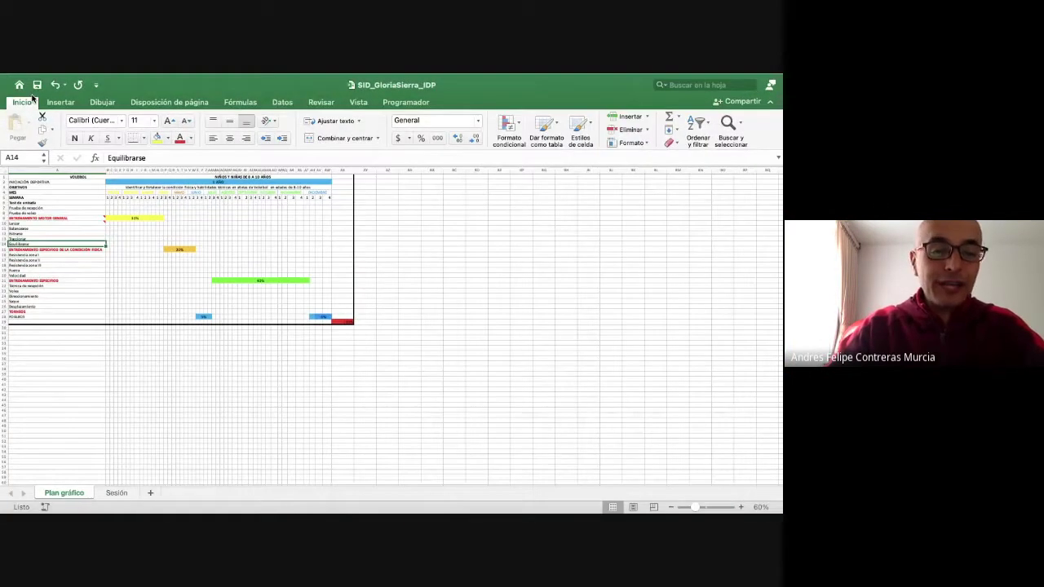
click(741, 508)
click(741, 508)
click(742, 507)
click(742, 507)
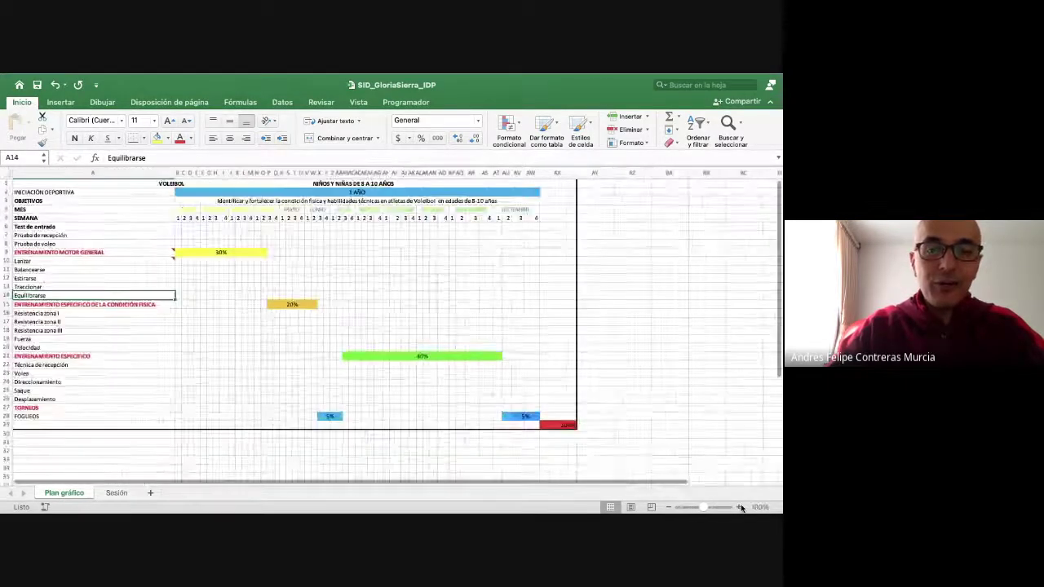
click(742, 507)
click(742, 508)
click(741, 507)
click(742, 507)
click(742, 507)
click(742, 507)
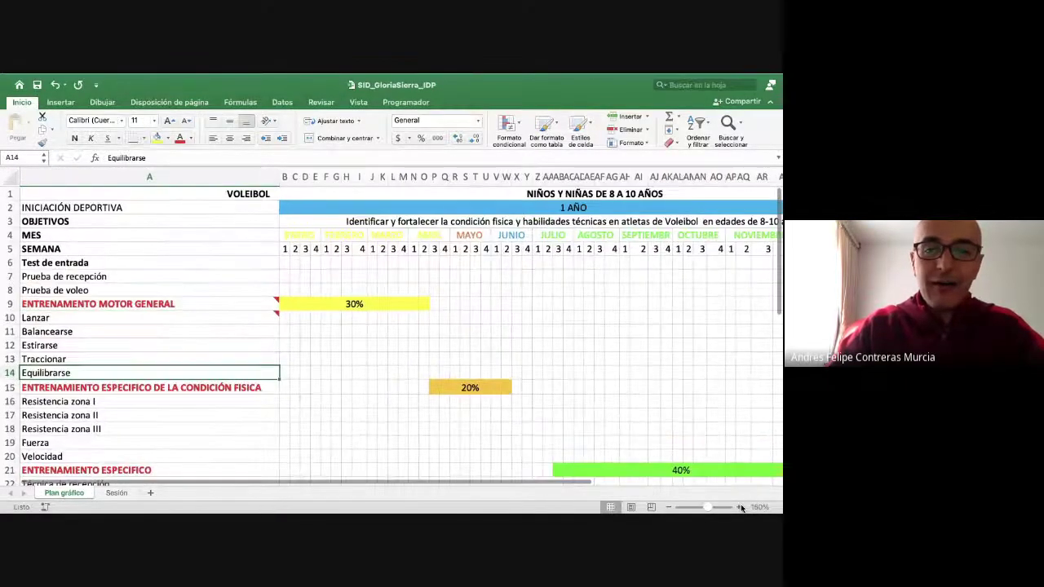
scroll(463, 367, down, 2)
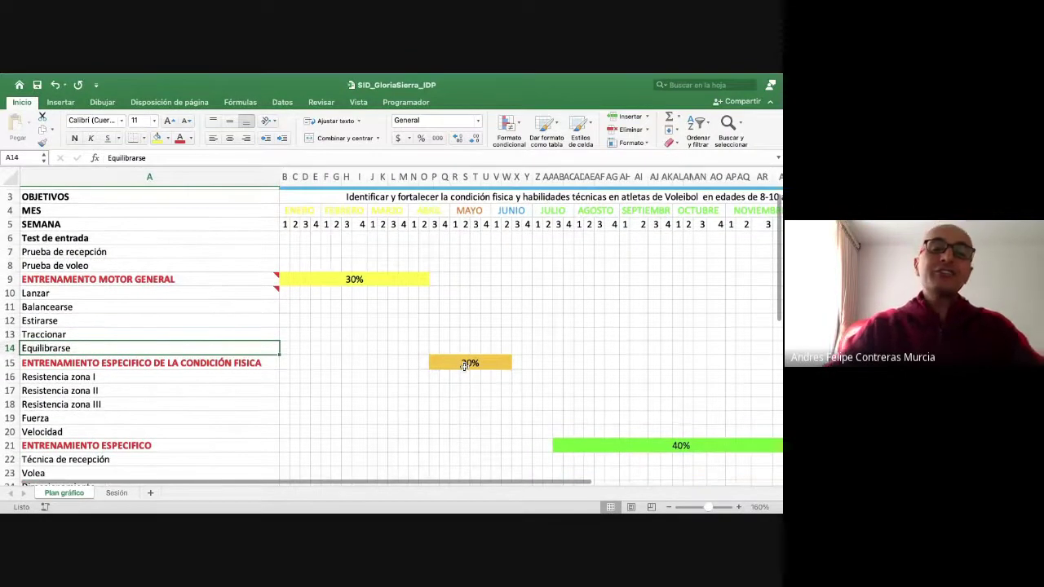
- Review the Caracterización Iniciación Deportiva slide against the training plan sheet, switching between the presentation and the workbook
key(super+Tab)
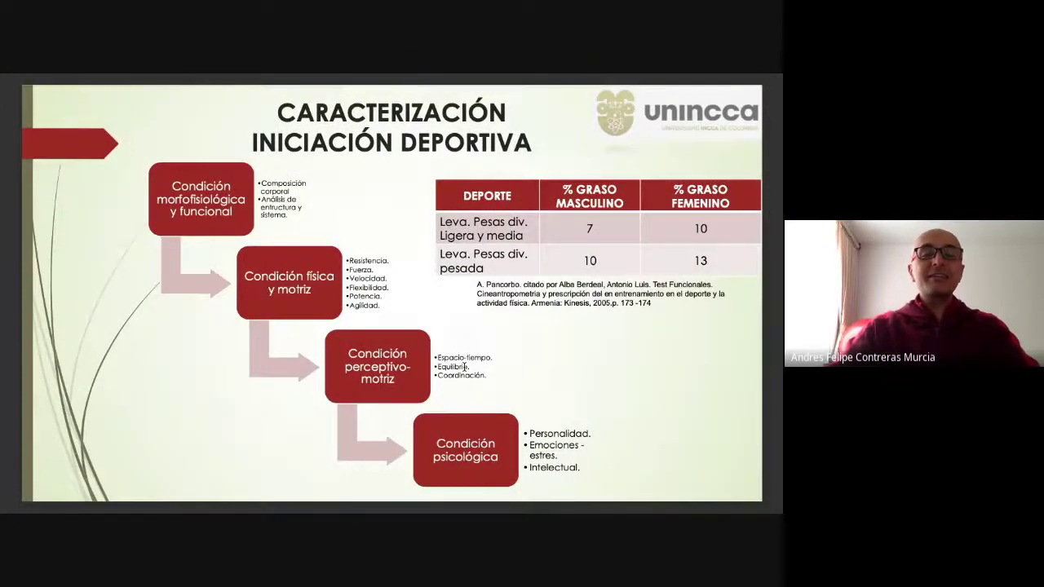
key(super+Tab)
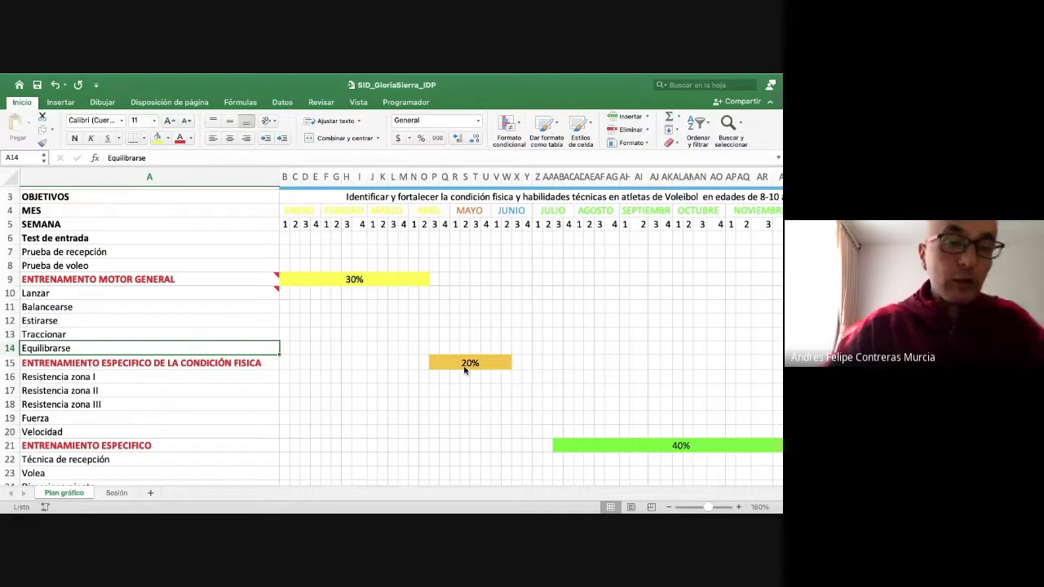
key(super+Tab)
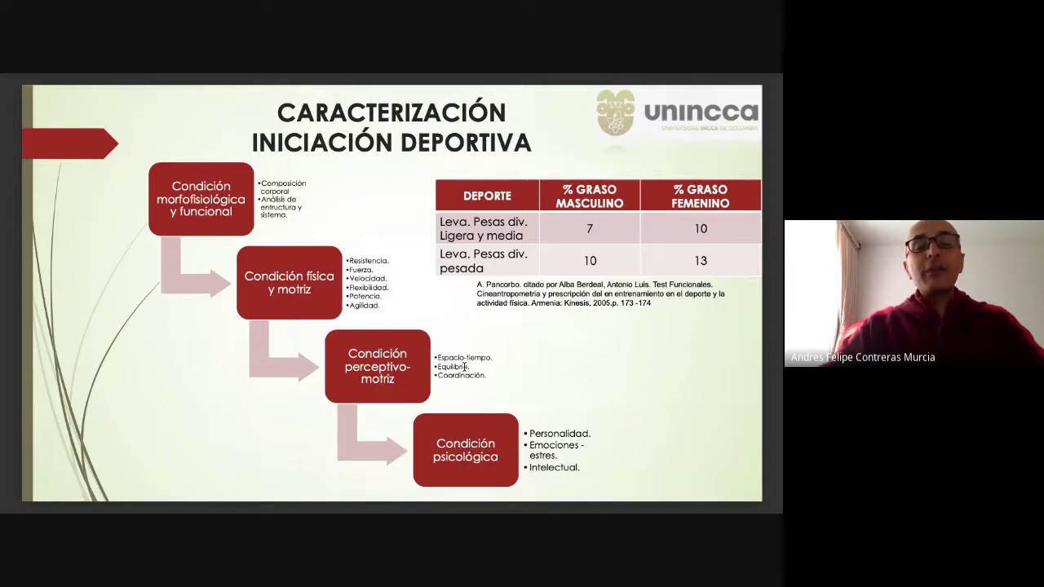
key(super+Tab)
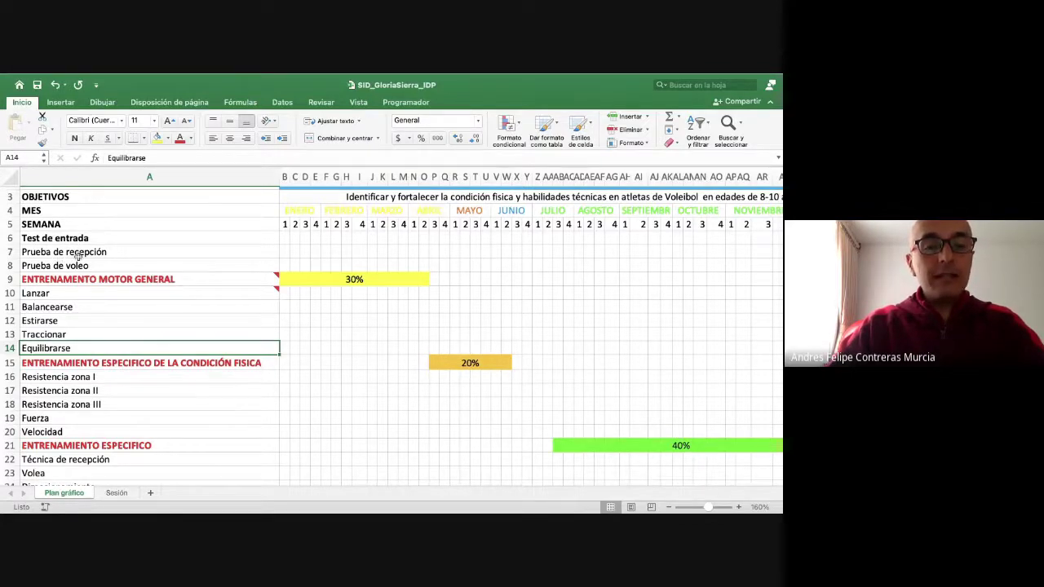
- Insert four blank rows below "Test de entrada", above "Prueba de recepción"
click(10, 251)
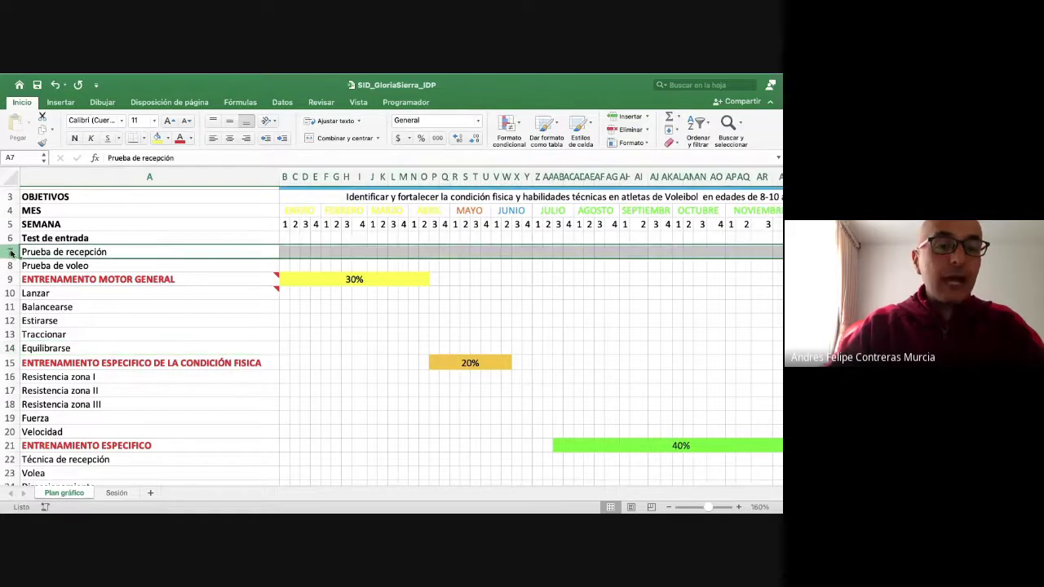
right_click(10, 252)
key(Escape)
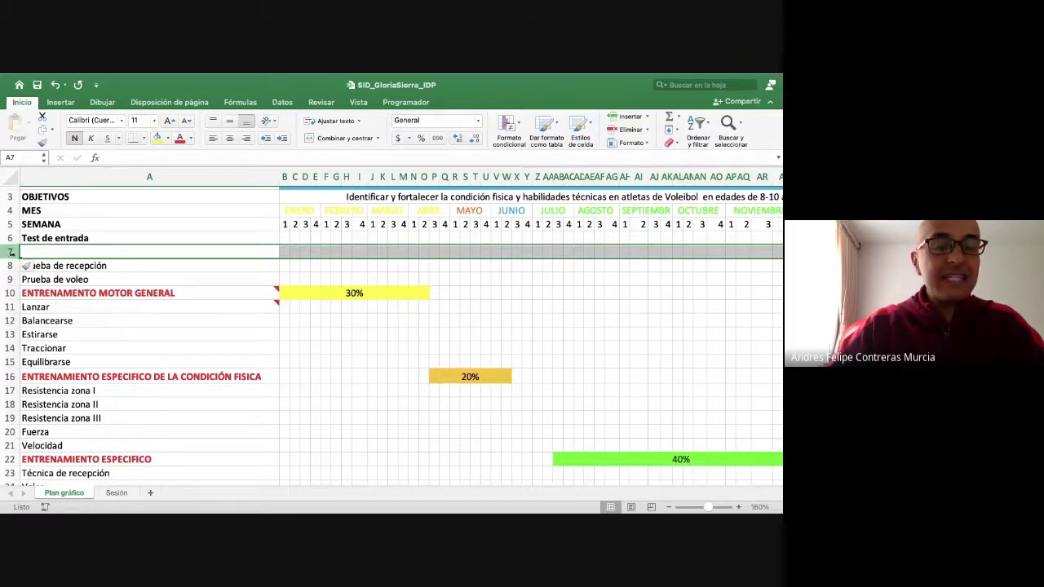
right_click(10, 252)
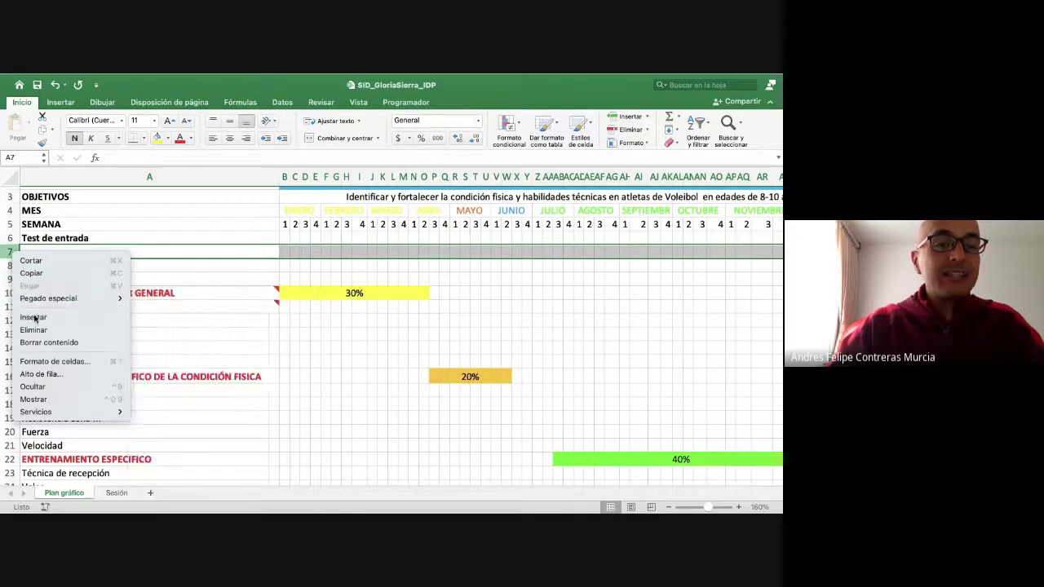
key(Escape)
drag(11, 251, 11, 266)
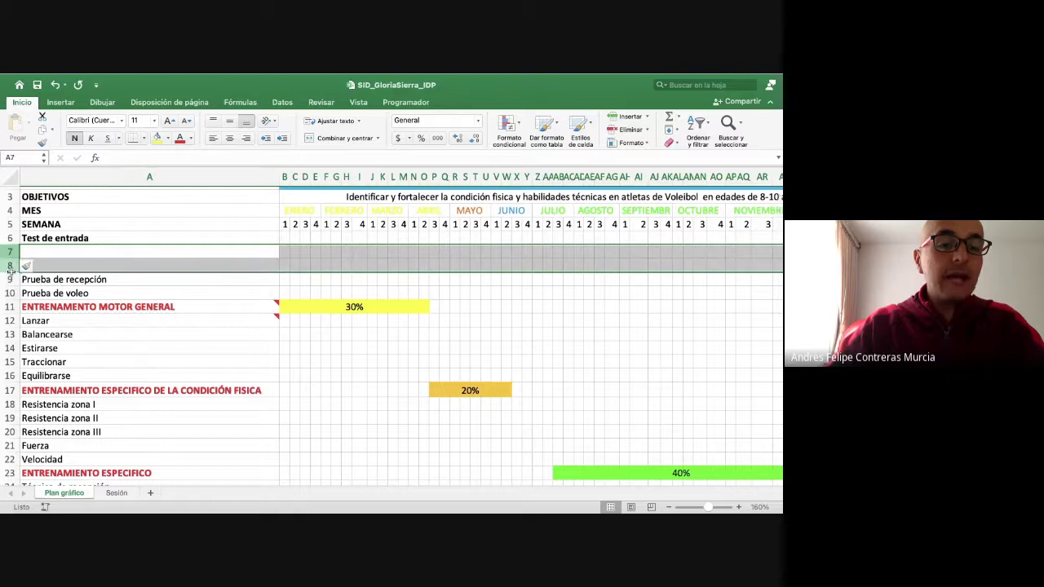
right_click(12, 273)
click(32, 334)
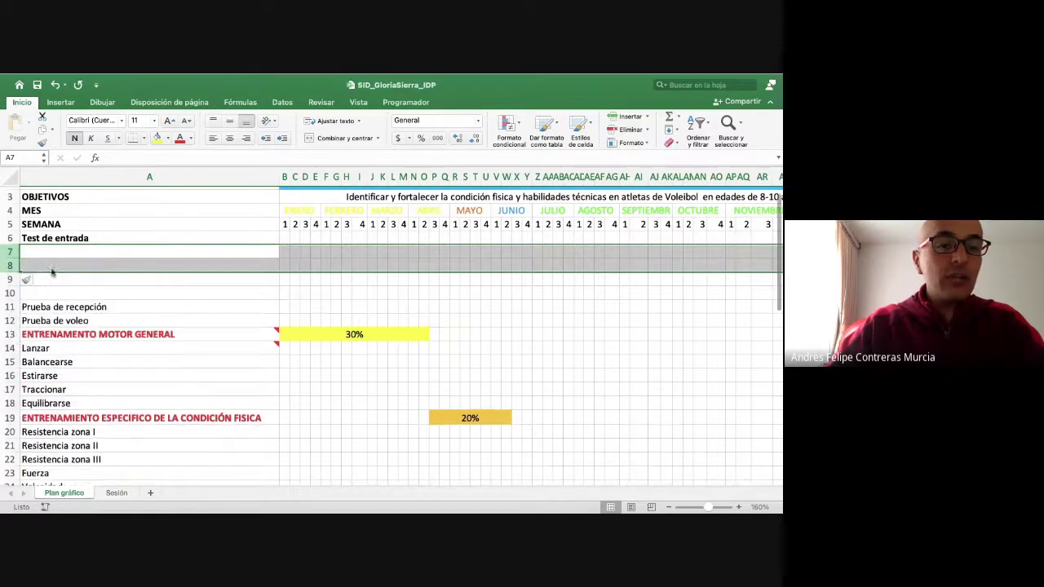
- Select blank rows 7 to 10 and insert four more rows there
click(47, 255)
drag(11, 251, 10, 292)
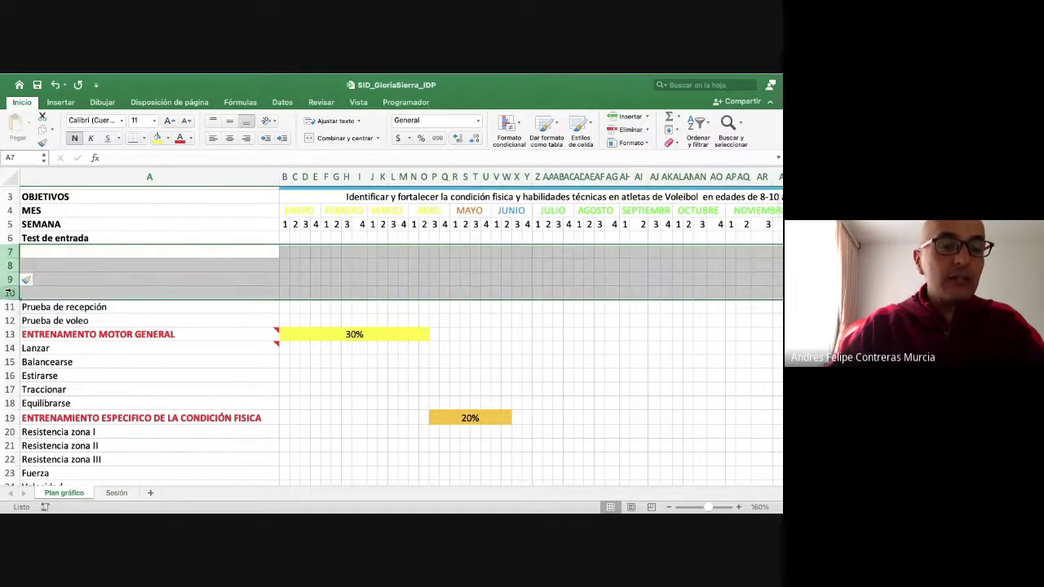
right_click(9, 279)
click(32, 341)
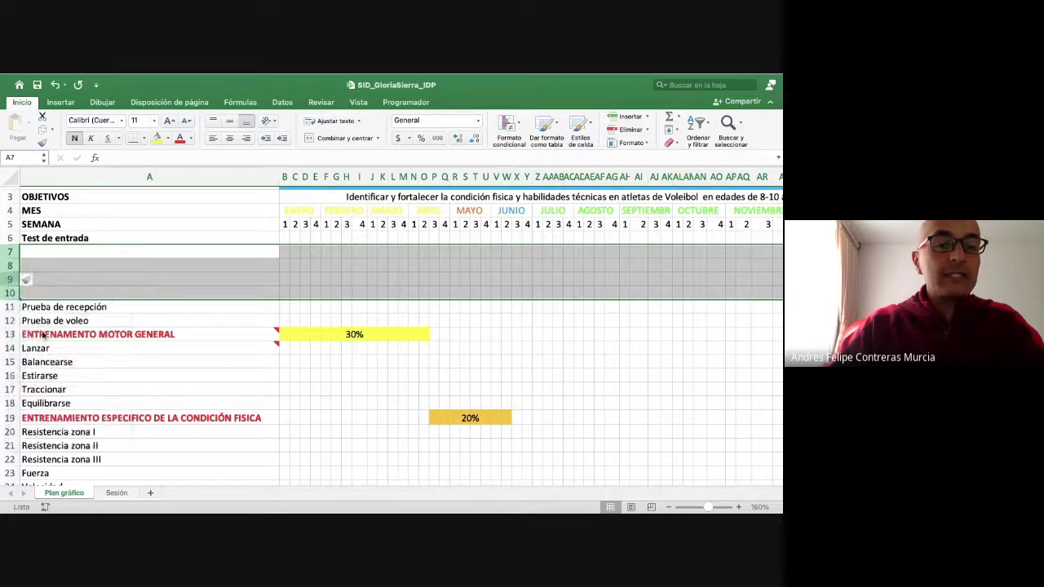
- Check the presentation slide and enter "Peso" in cell A7 below "Test de entrada"
click(46, 255)
key(super+Tab)
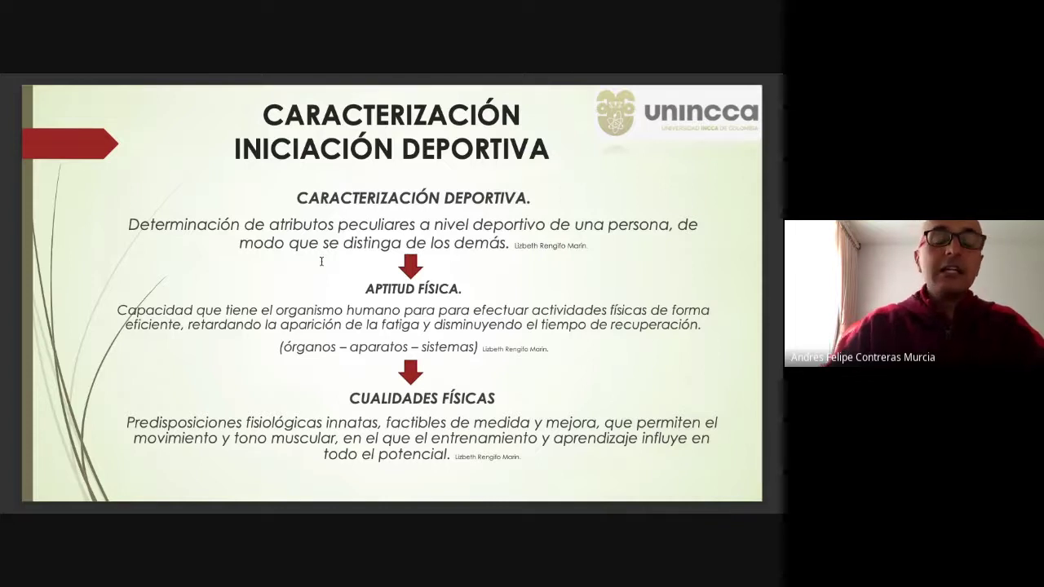
key(ctrl+Left)
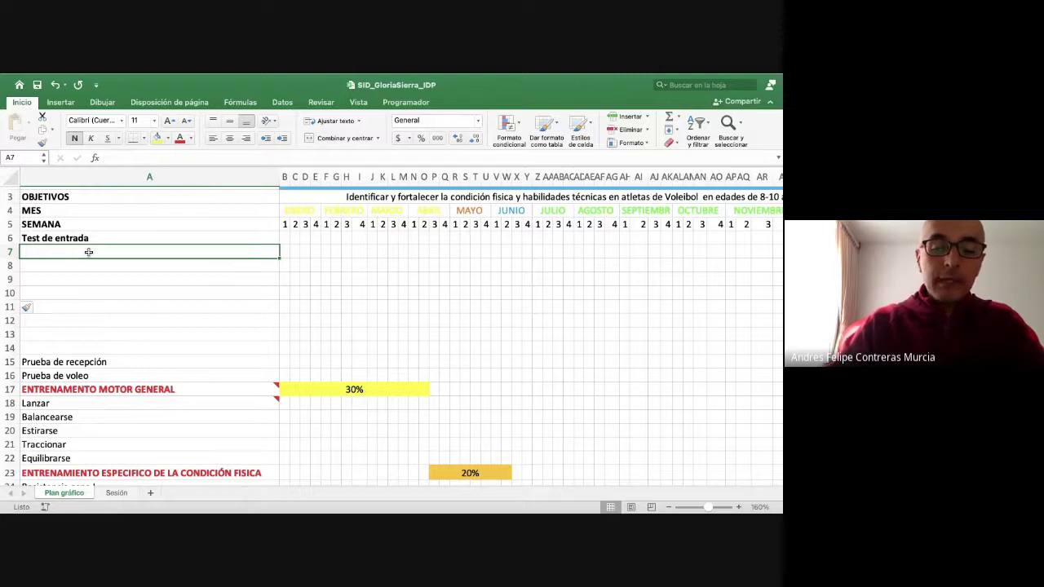
text(Peso)
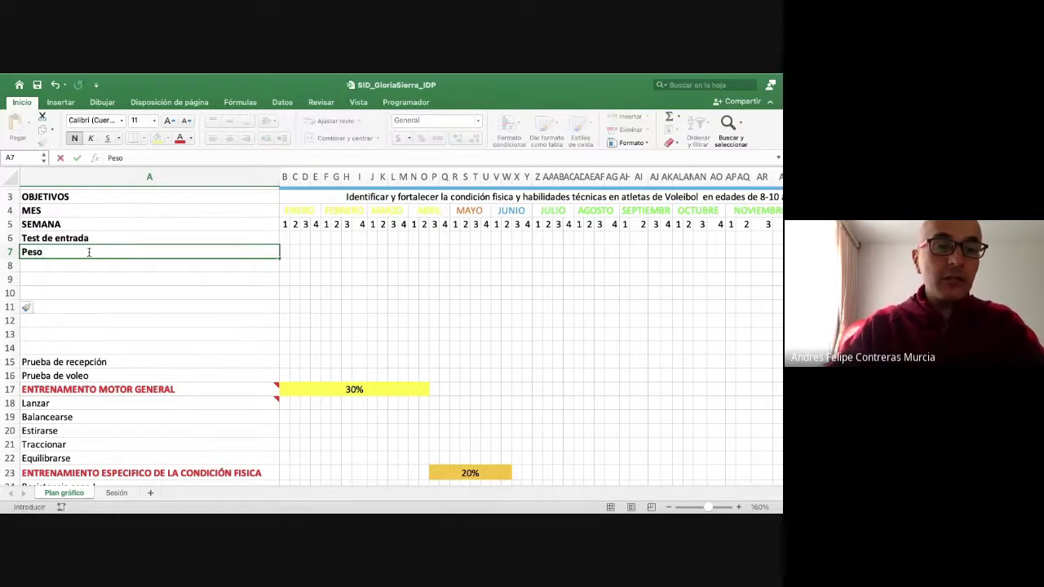
key(BackSpace)
key(BackSpace)
key(BackSpace)
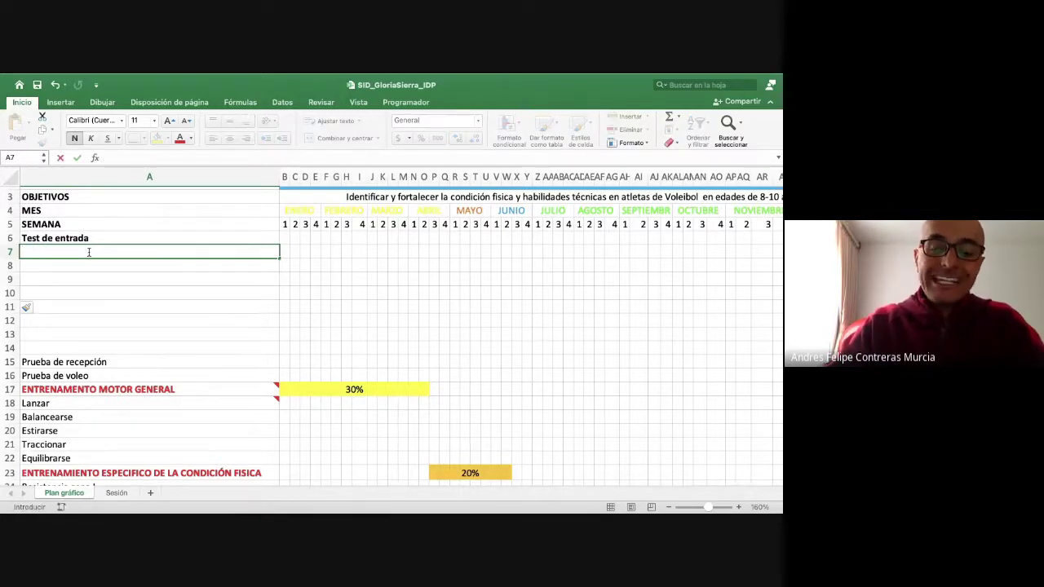
text(Peso)
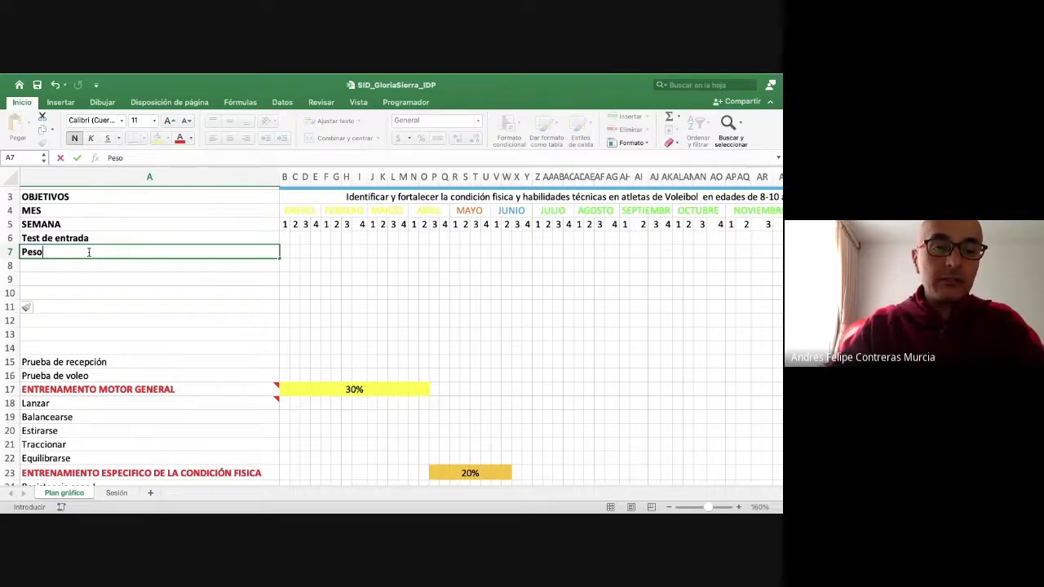
key(Return)
- Replace the content of cell A7 with "Composicion corporal"
click(90, 257)
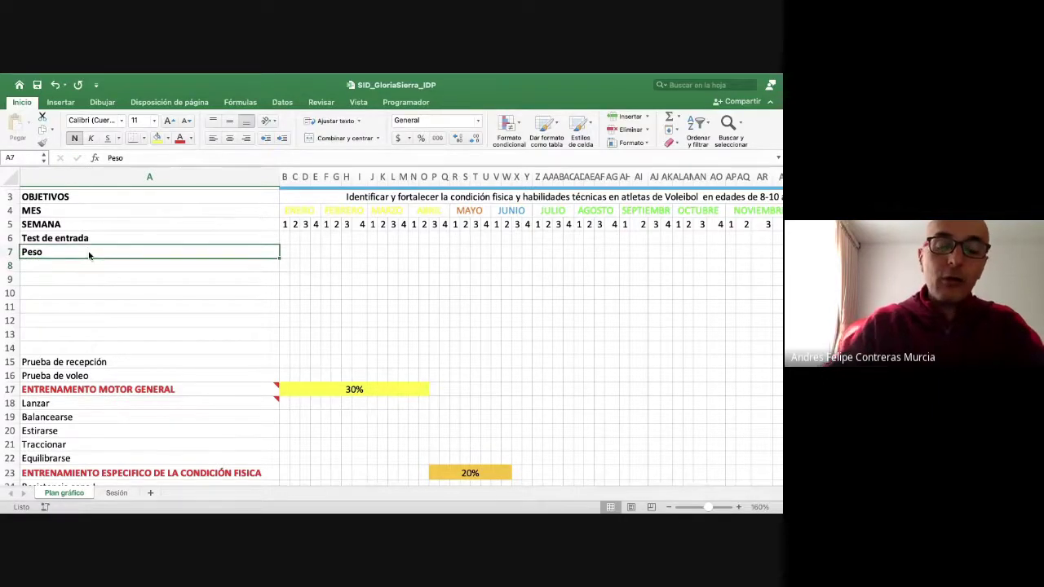
key(BackSpace)
text(Compos)
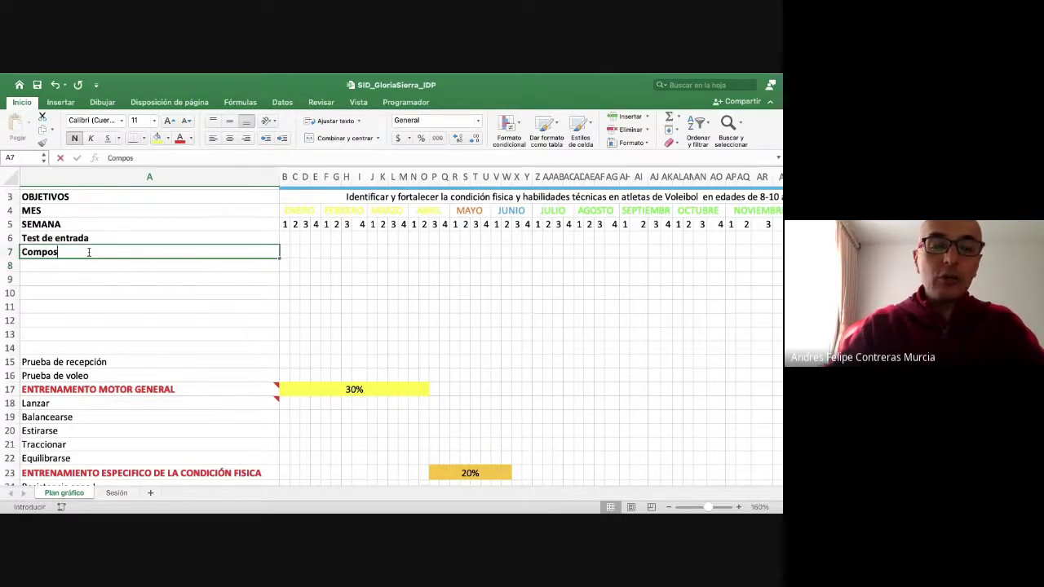
text(icion coror)
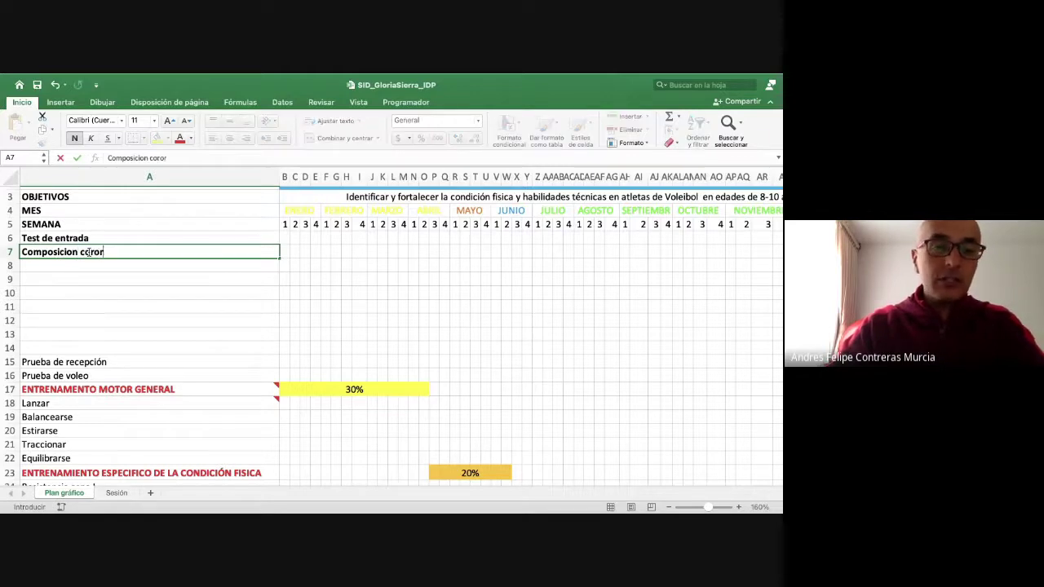
key(BackSpace)
key(BackSpace)
key(BackSpace)
text(porañ)
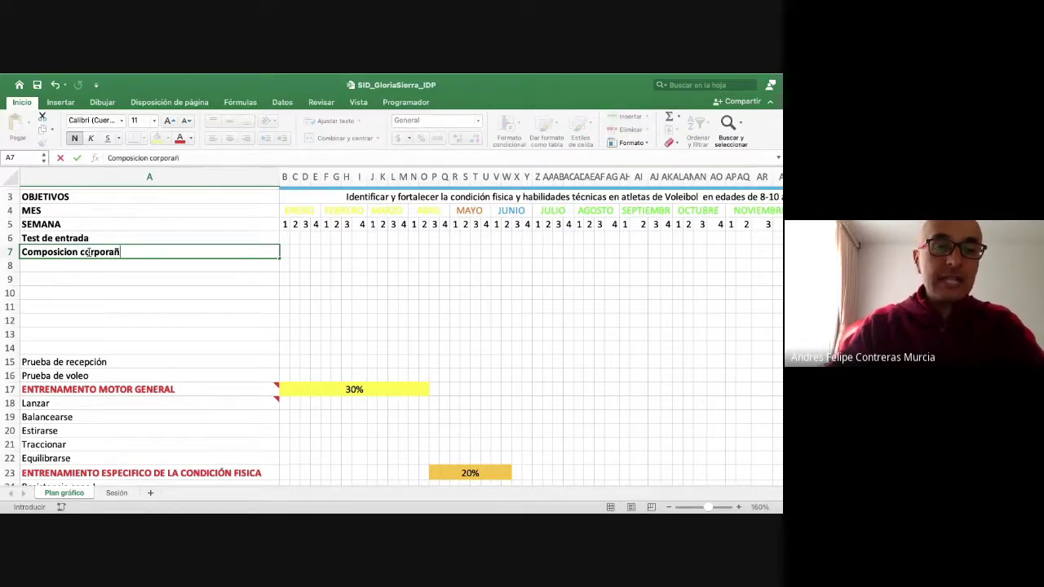
key(Return)
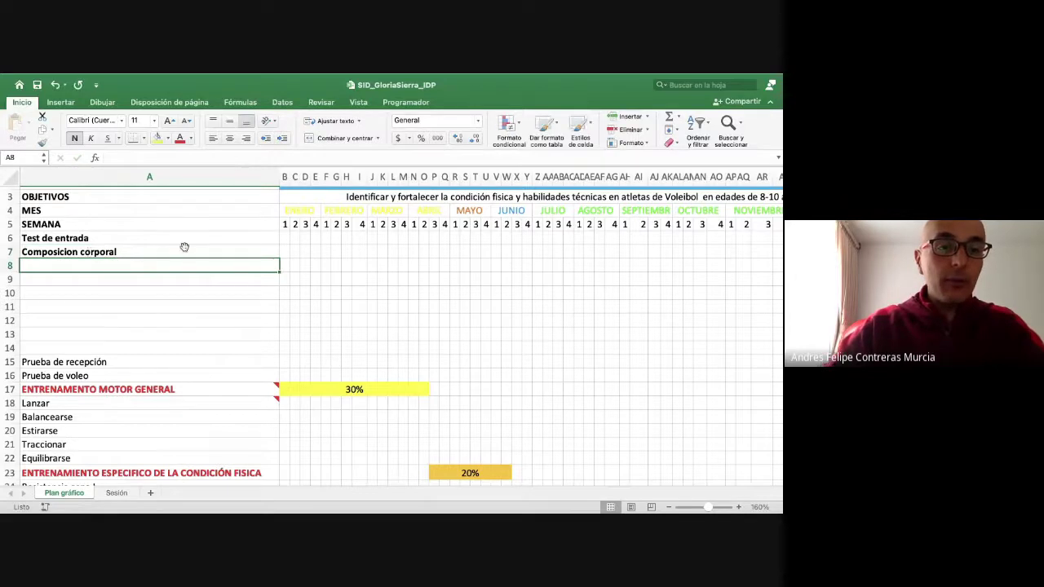
- Consult the slide listing the athlete's conditions, return to the workbook and enter "Alineacion columna" in cell A8
key(super+Tab)
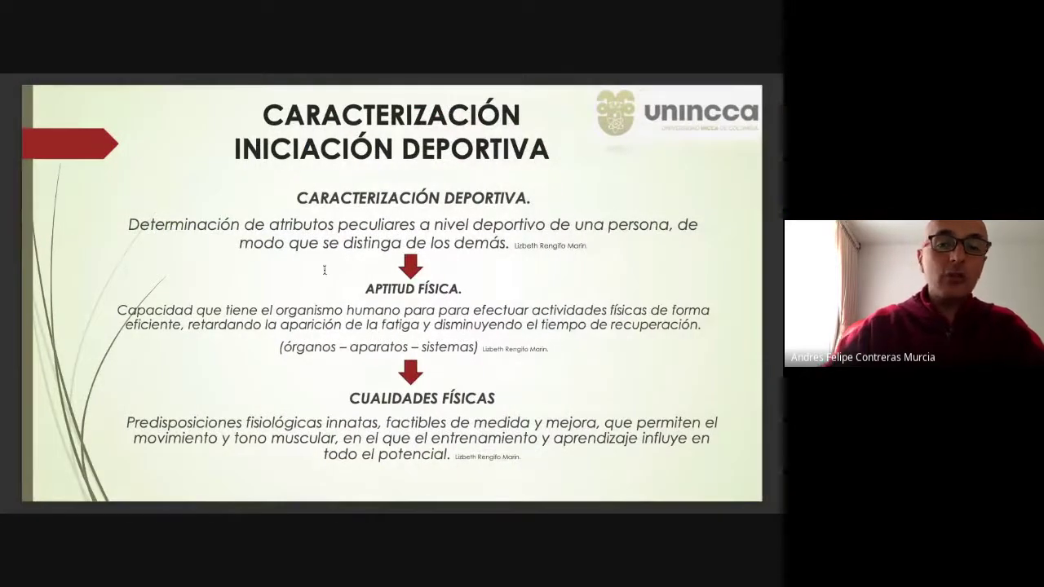
scroll(324, 270, down, 5)
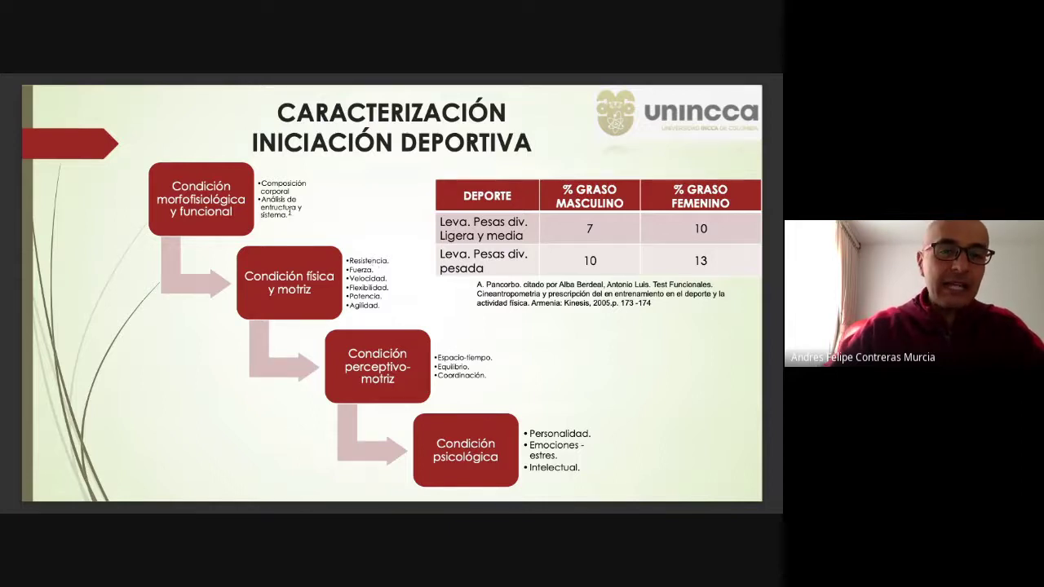
key(super+Tab)
click(180, 267)
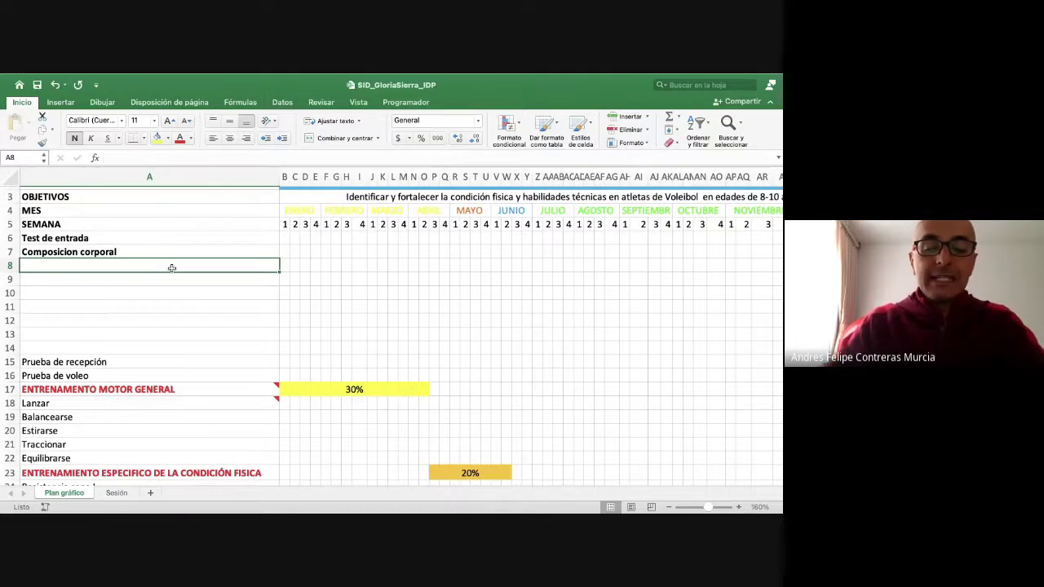
text(Alin)
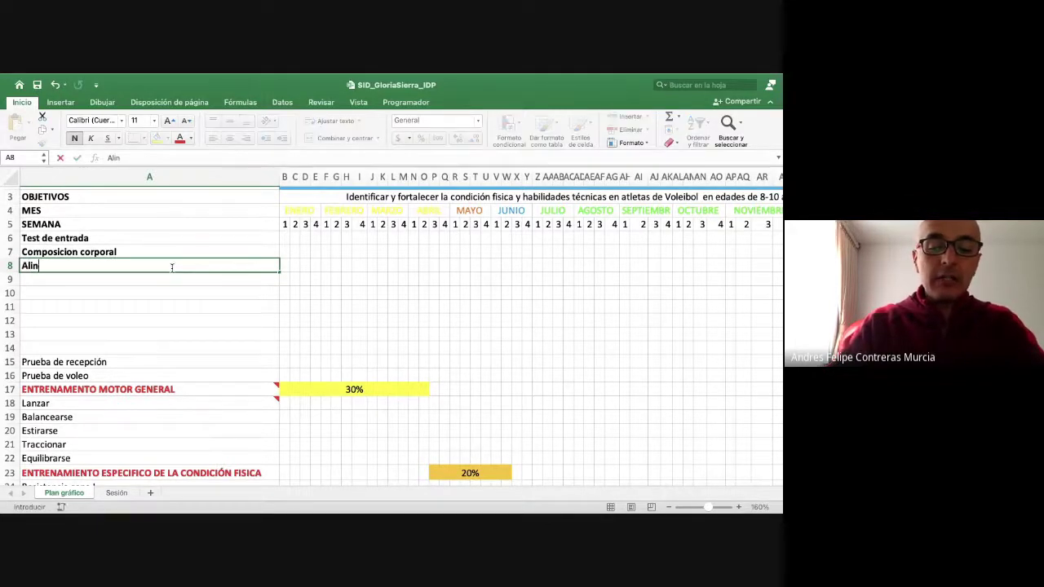
text(eacion)
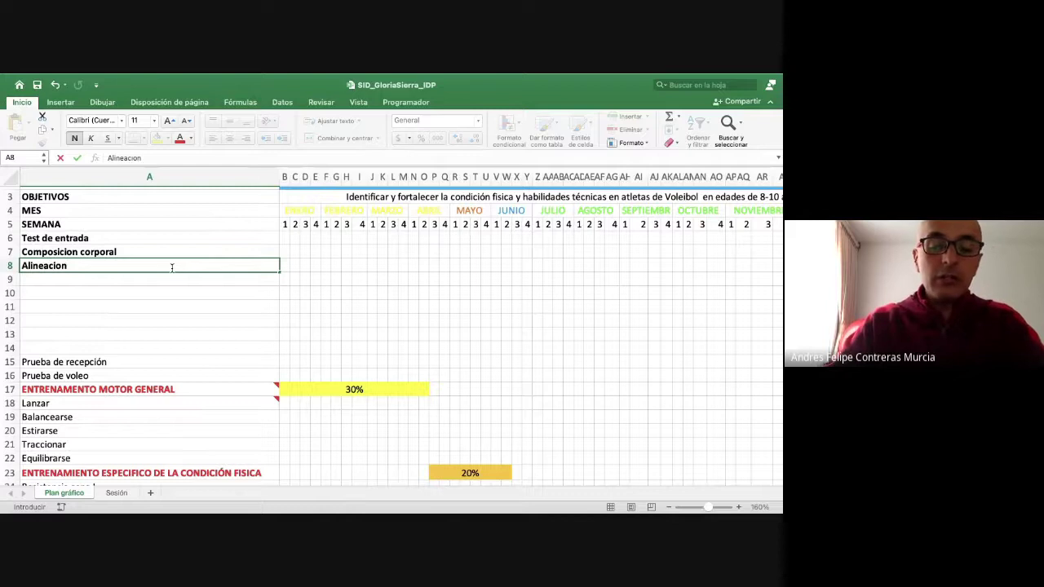
text( columna)
key(Return)
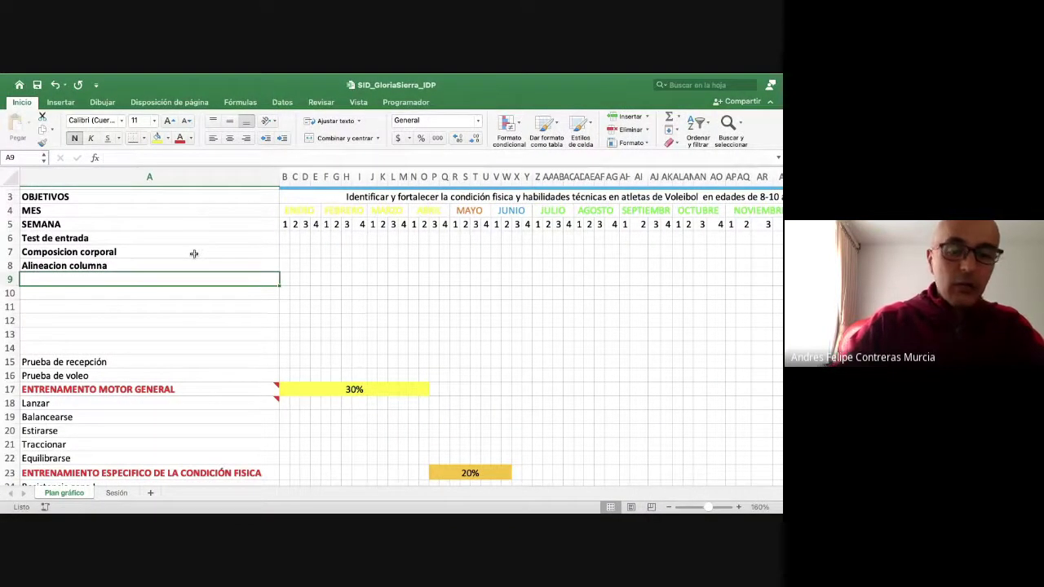
- Enter "Resistencia" in cell A9 below "Alineacion columna"
text(Resisteci)
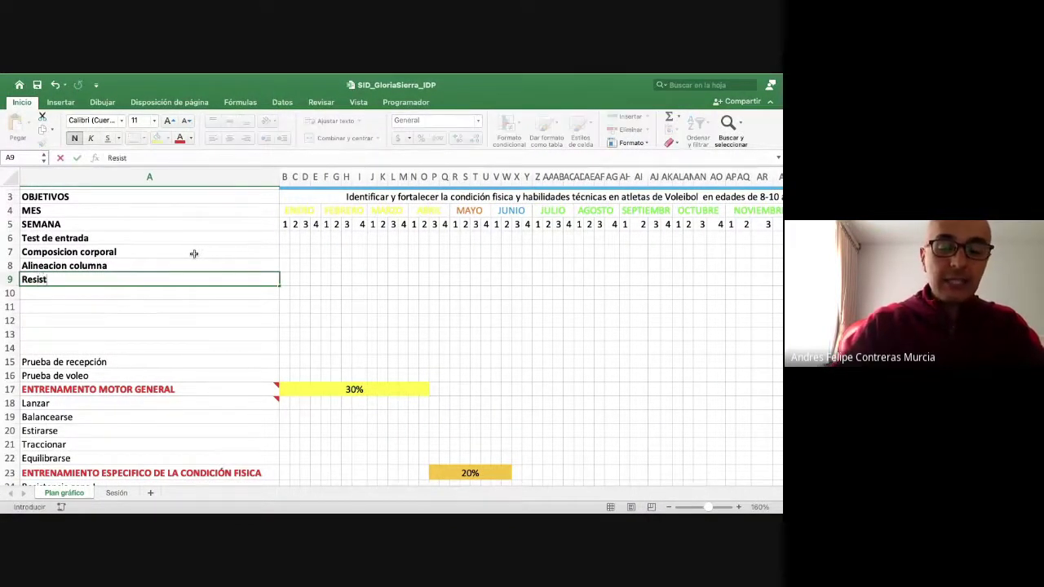
key(BackSpace)
key(BackSpace)
key(BackSpace)
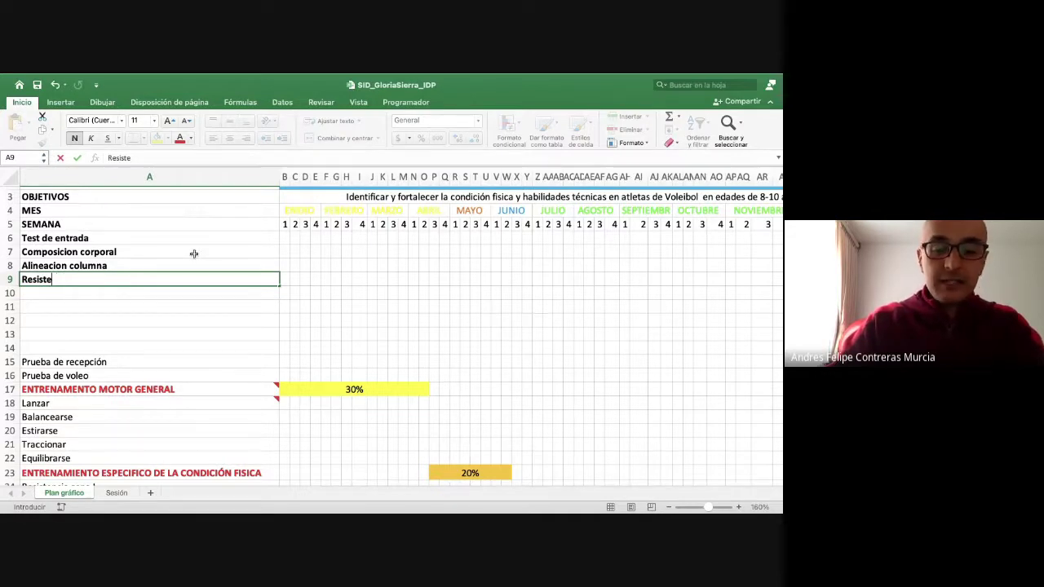
text(ncia fuer)
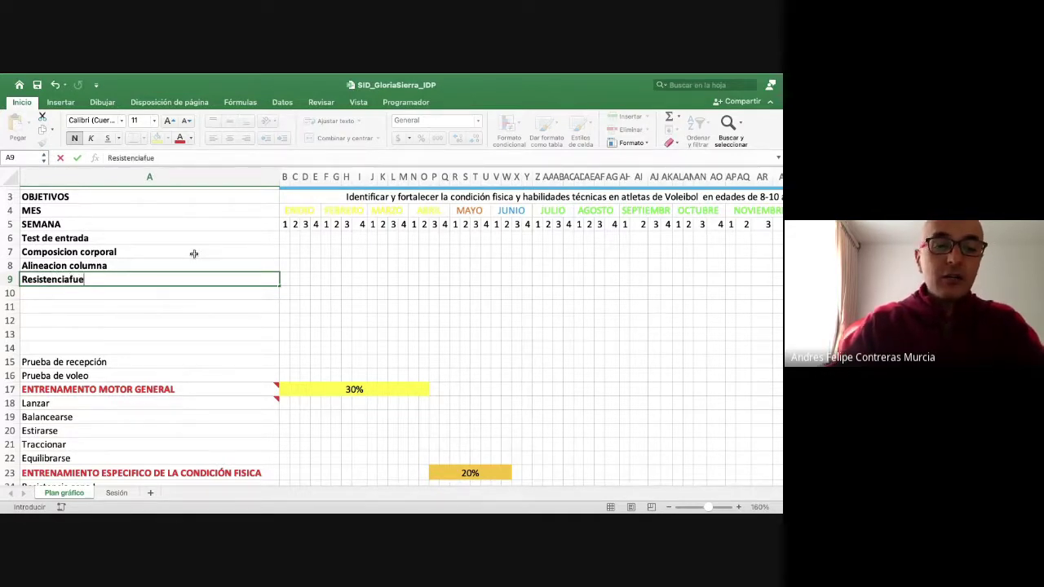
key(BackSpace)
key(BackSpace)
key(BackSpace)
key(BackSpace)
key(BackSpace)
key(Return)
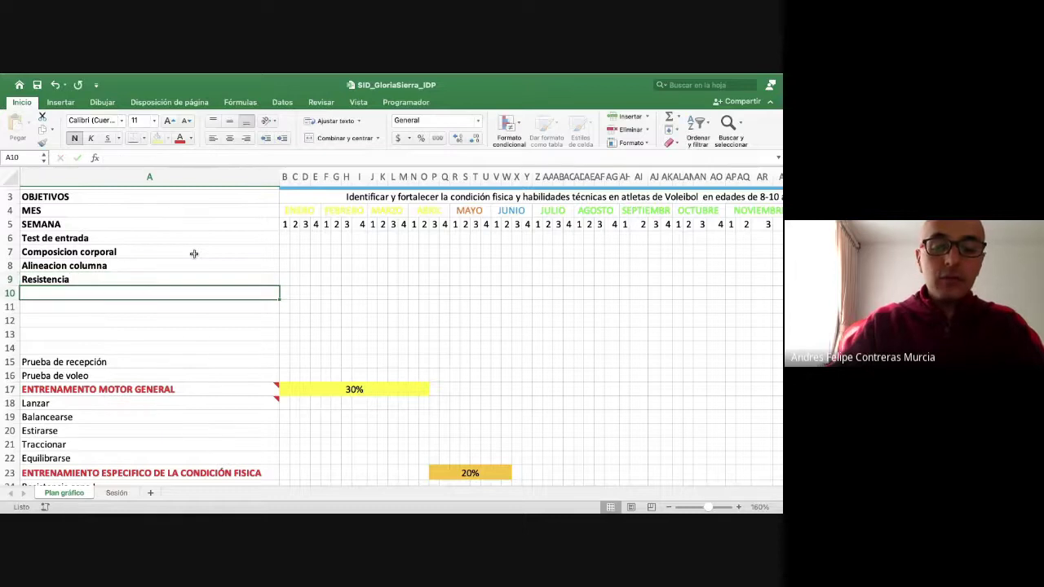
- Enter "fuerza" in cell A10 and "potencia" in cell A11
text(fuerza)
key(Return)
text(po)
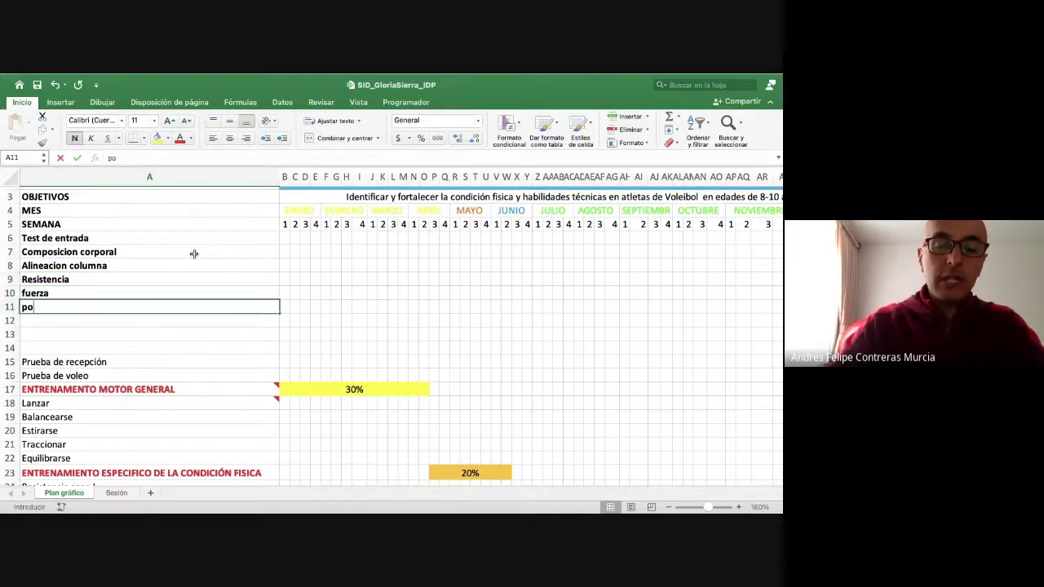
text(tencia)
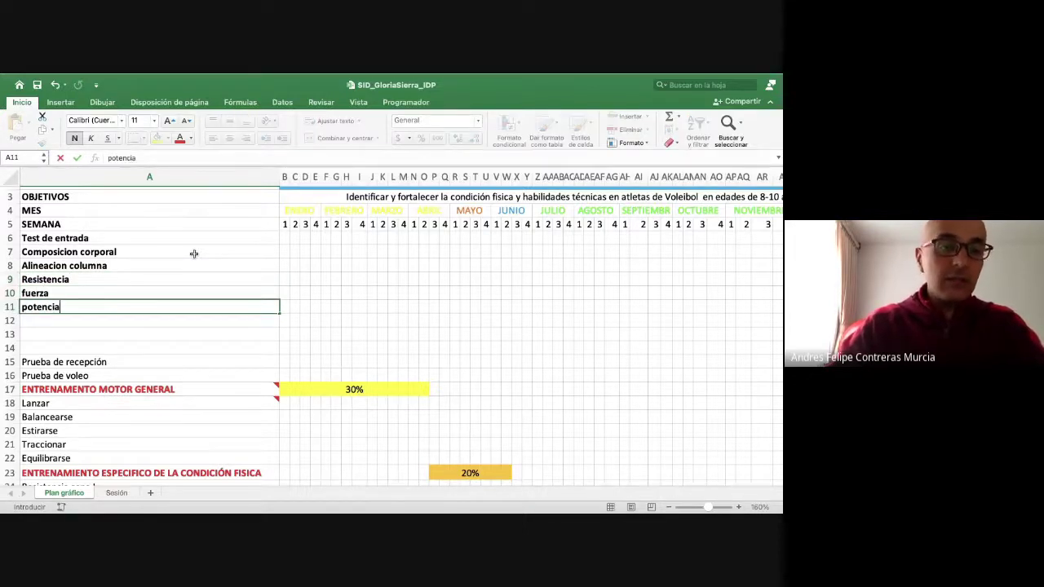
key(Return)
- Check the slide listing the athlete's conditions, return to the workbook and enter "Mobilidad" in cell A12
key(super+Tab)
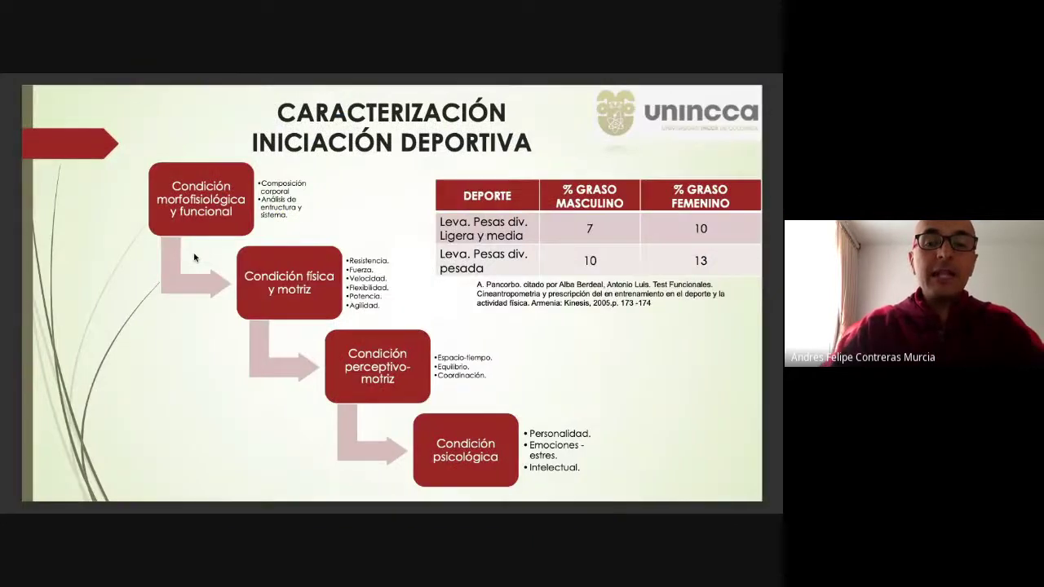
key(super+Tab)
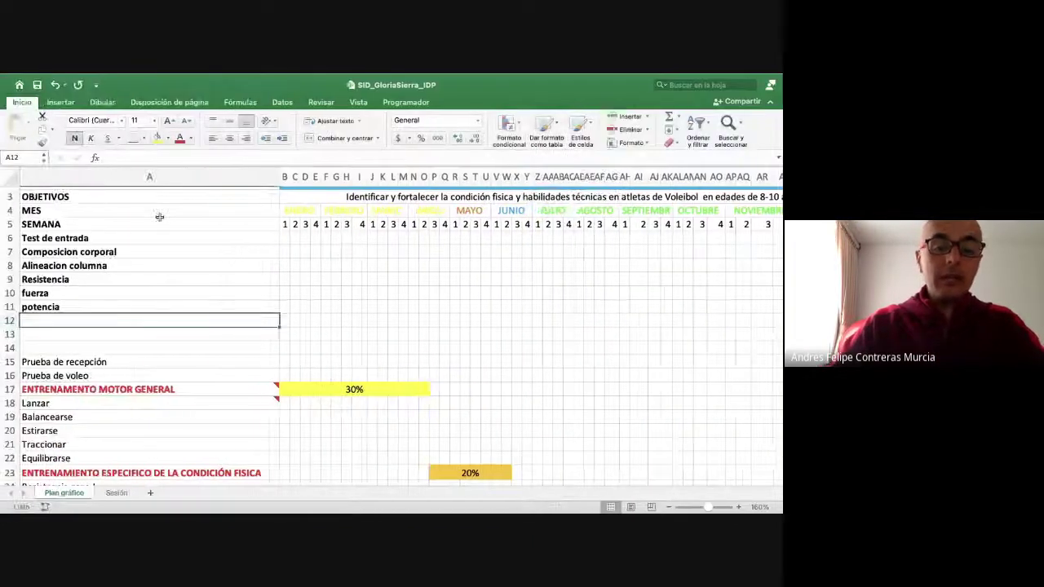
text(Mo)
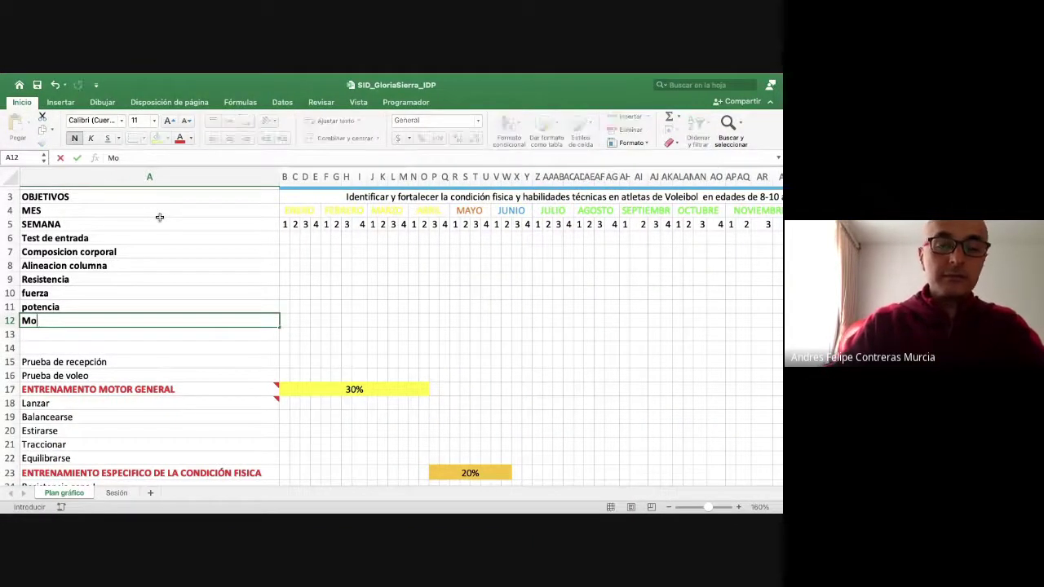
text(biliad)
key(BackSpace)
key(BackSpace)
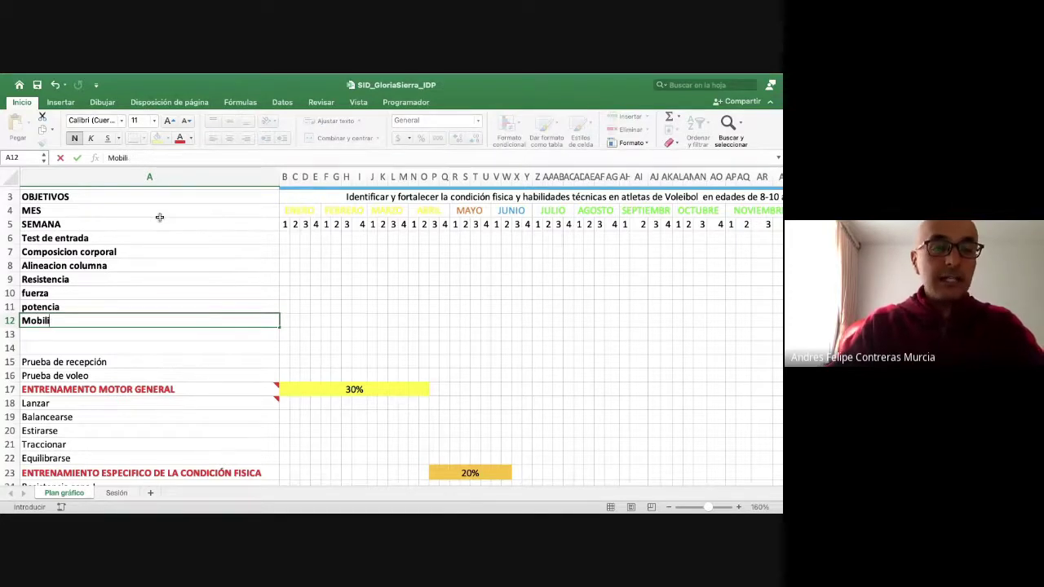
text(dad)
key(Return)
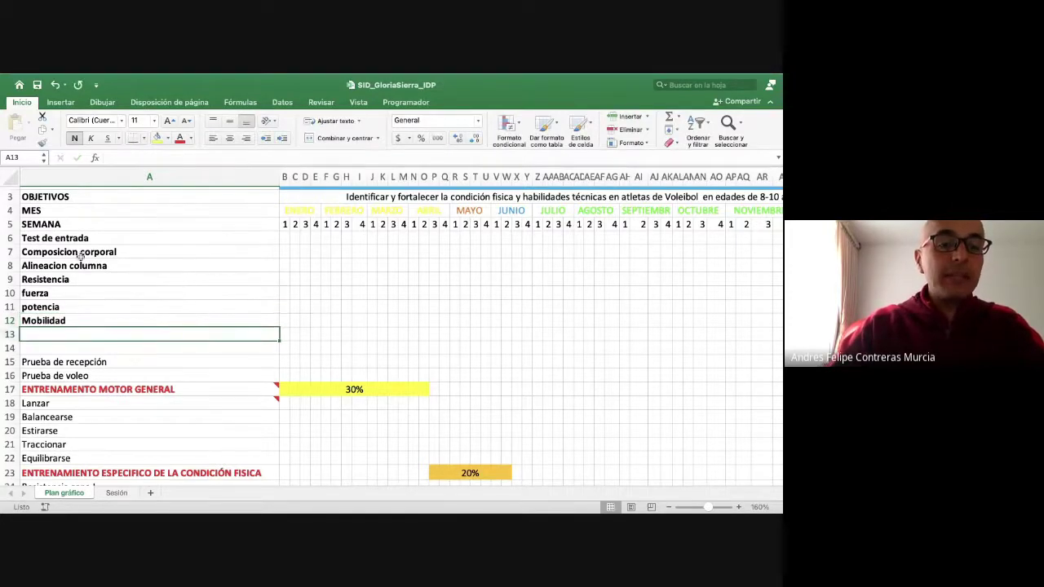
- Remove the bold formatting from cells A7 to A12 and delete the empty rows 13 and 14
drag(80, 255, 77, 314)
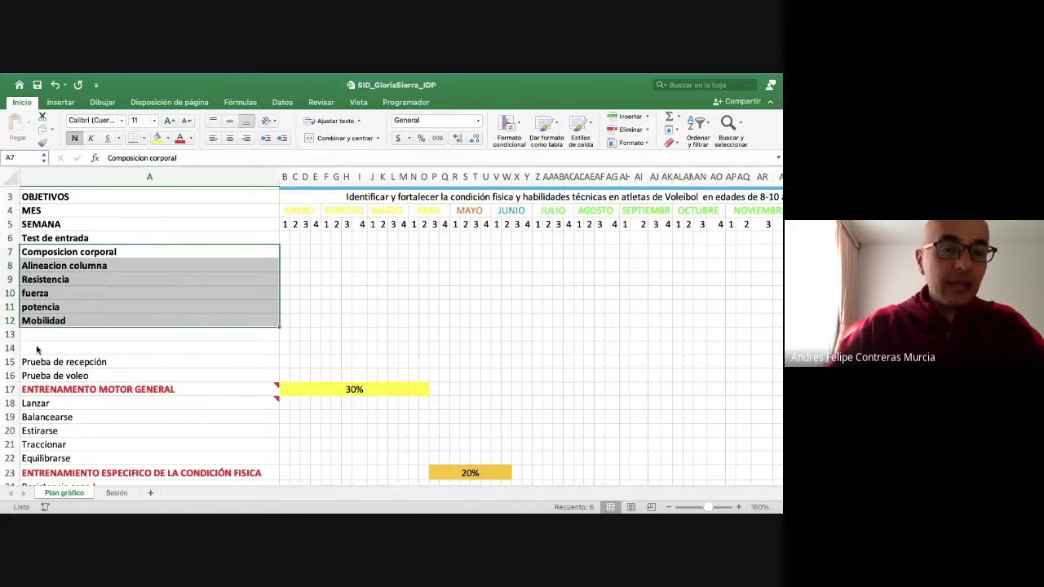
drag(13, 352, 12, 335)
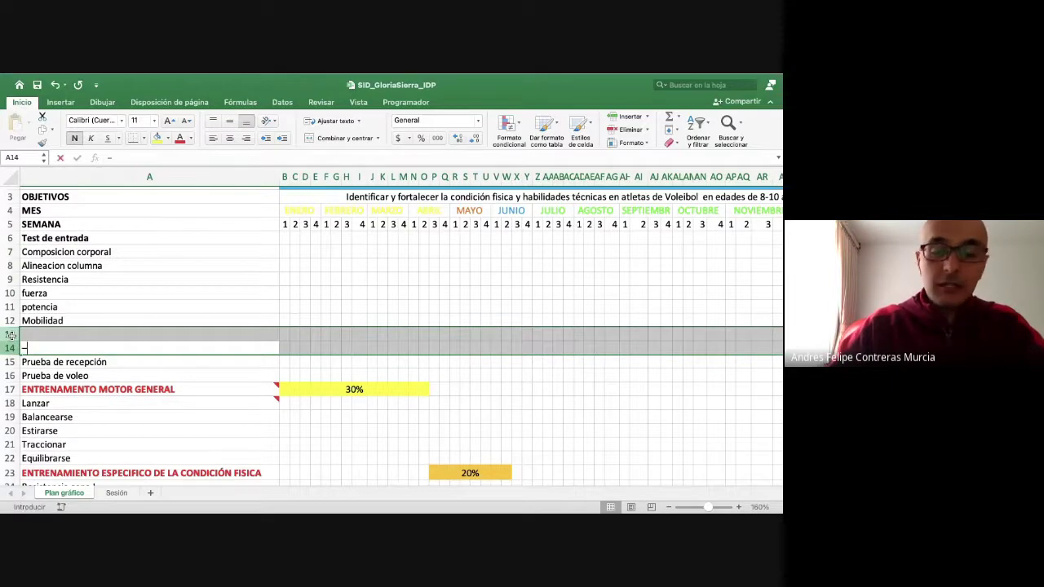
key(ctrl+minus)
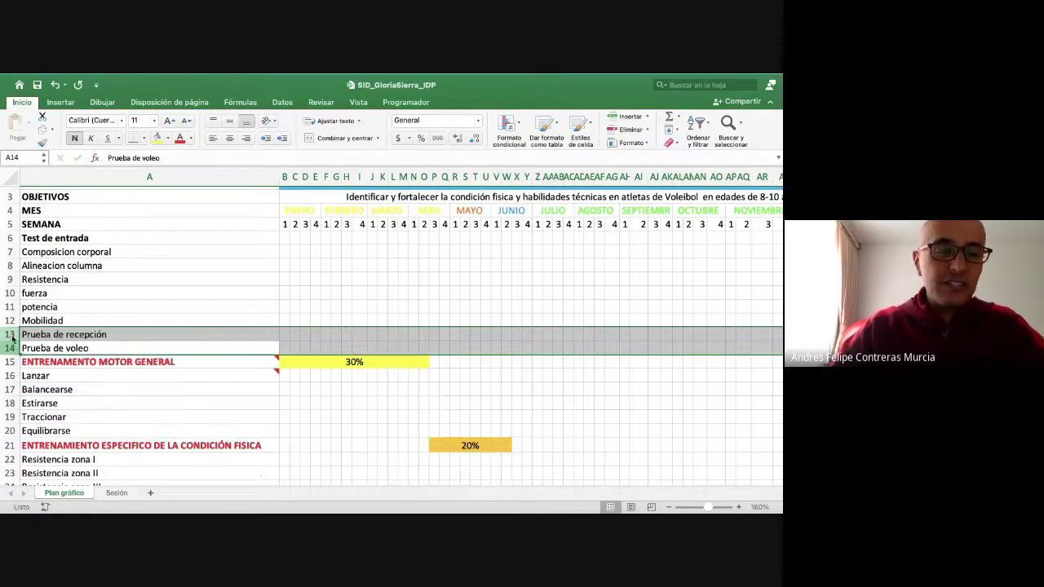
click(77, 321)
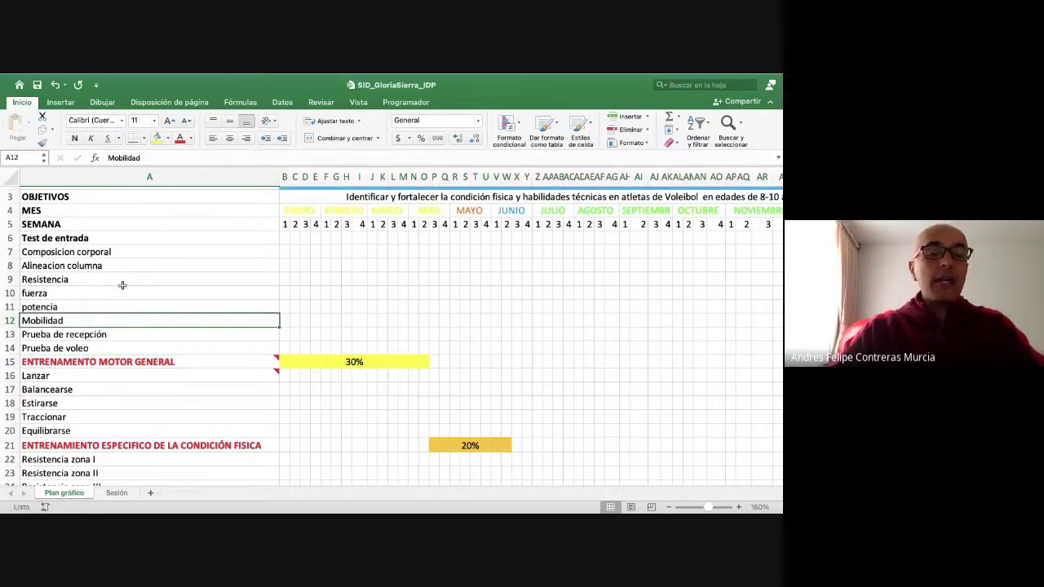
- Review the characterization slide, the plan's training sections and the "Prueba de recepción" and "Prueba de voleo" entries
key(alt+Tab)
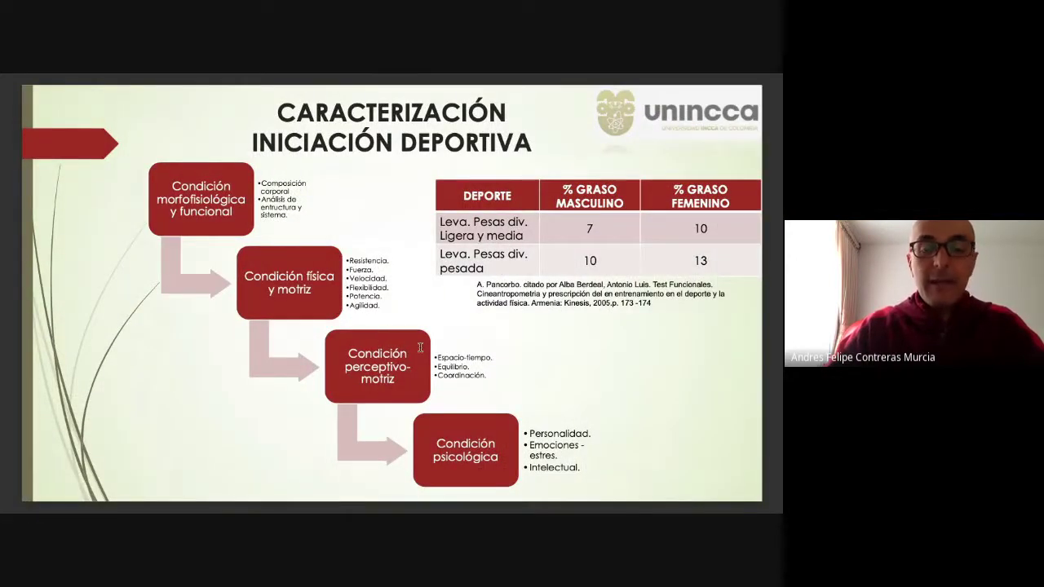
key(alt+Tab)
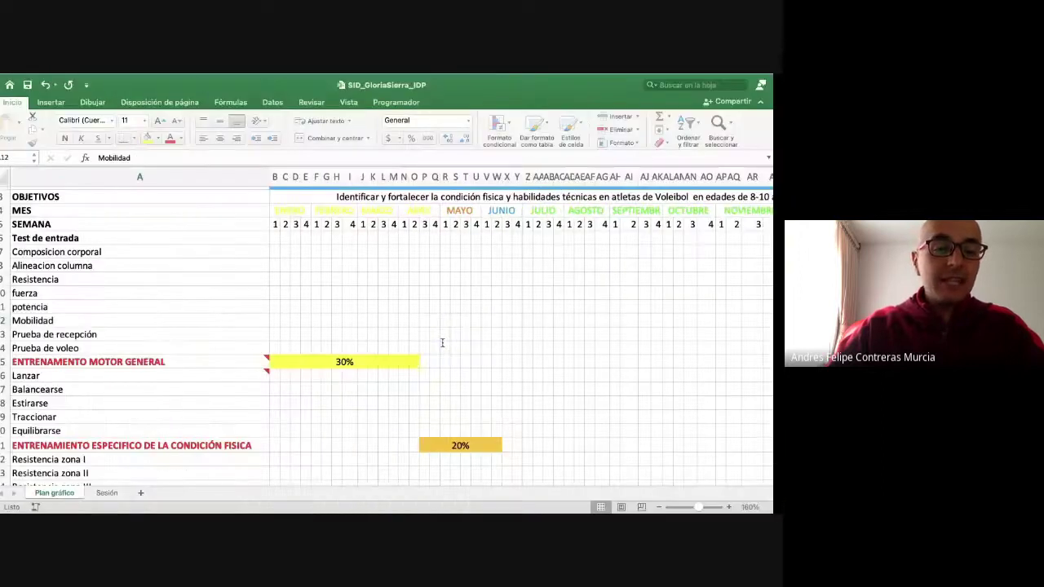
scroll(158, 327, down, 2)
scroll(158, 327, down, 2)
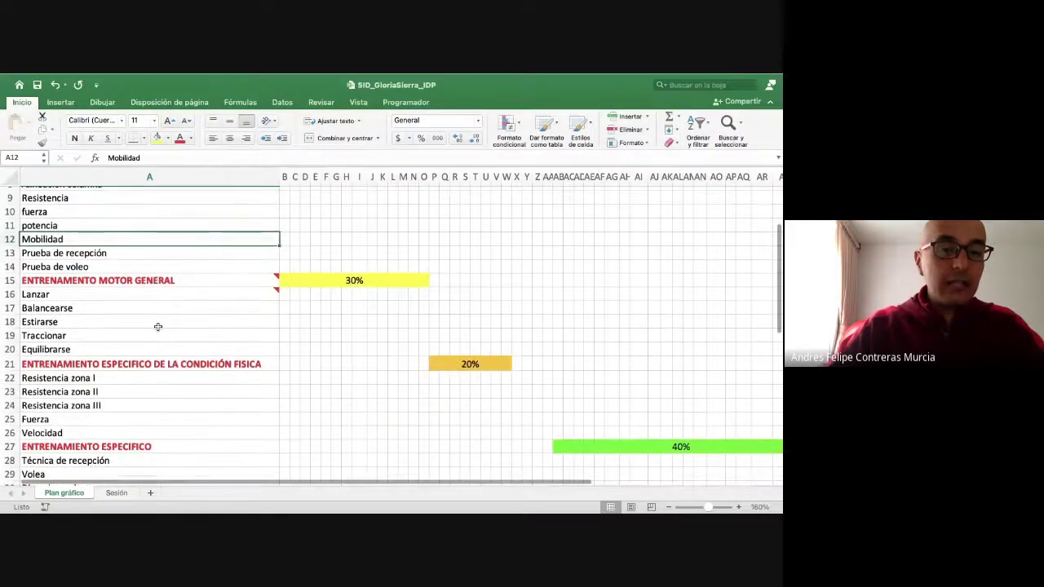
scroll(221, 305, up, 3)
scroll(120, 292, up, 1)
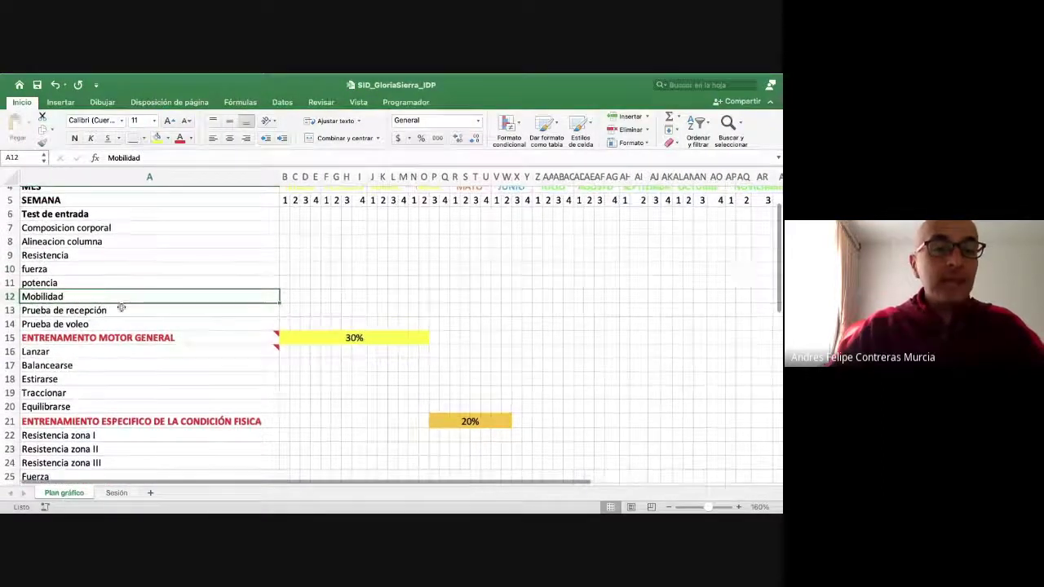
click(85, 313)
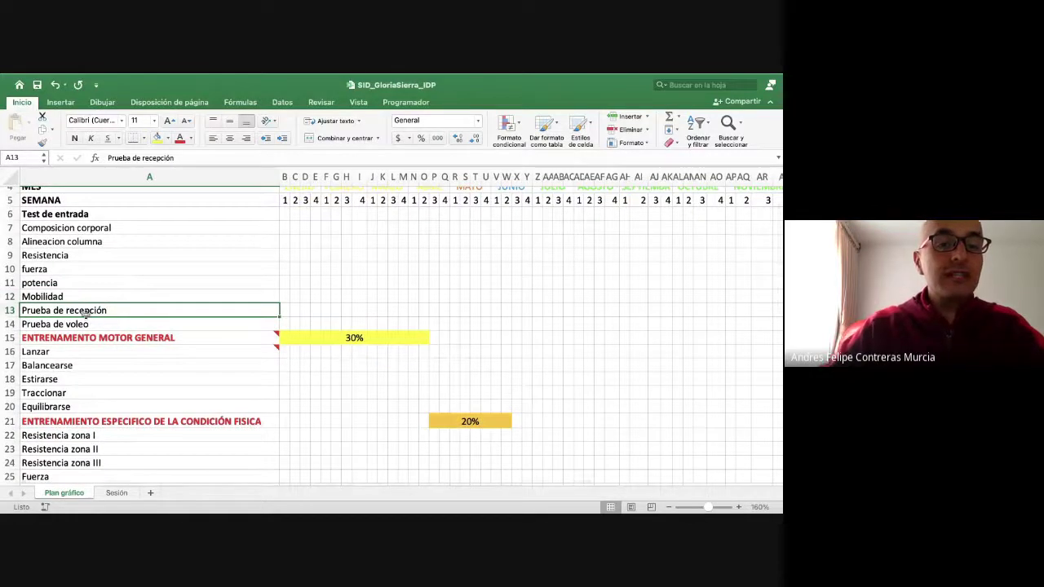
key(shift+Down)
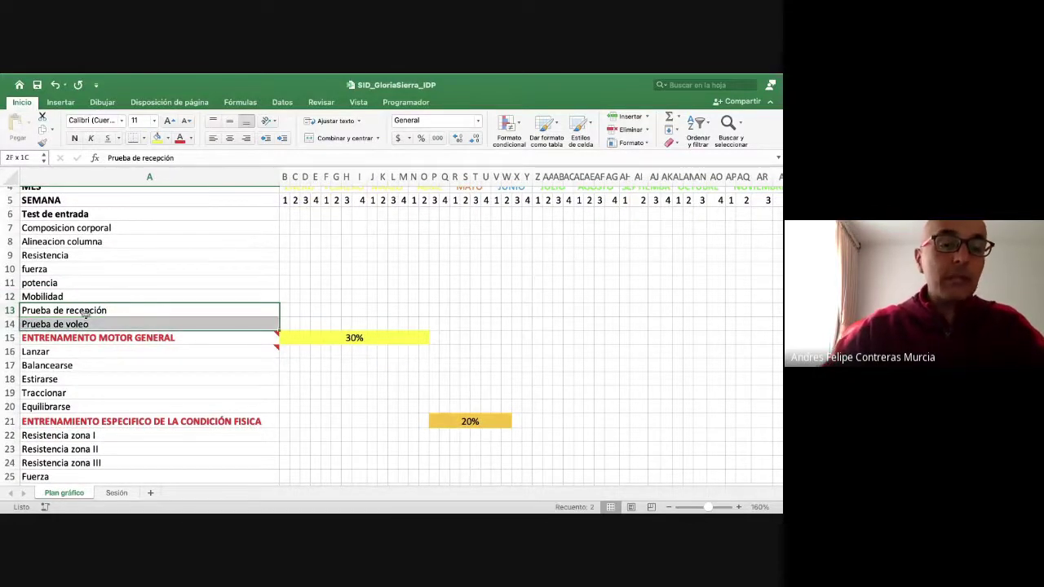
key(shift+Up)
key(shift+Down)
key(shift+Up)
key(shift+Down)
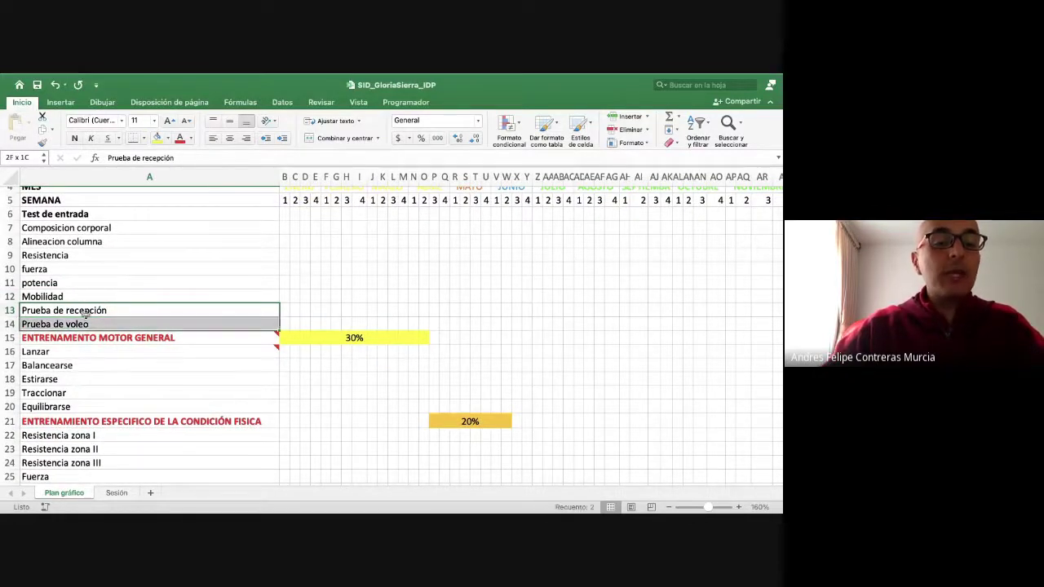
key(shift+Up)
key(shift+Down)
- Insert two blank rows above "Prueba de recepción" in the entry test section
click(10, 310)
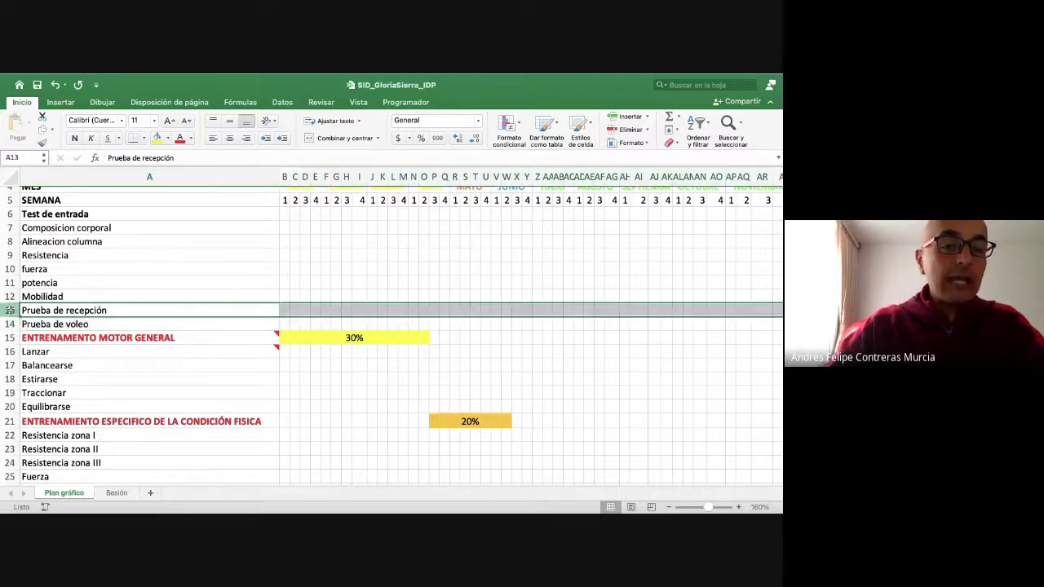
right_click(11, 310)
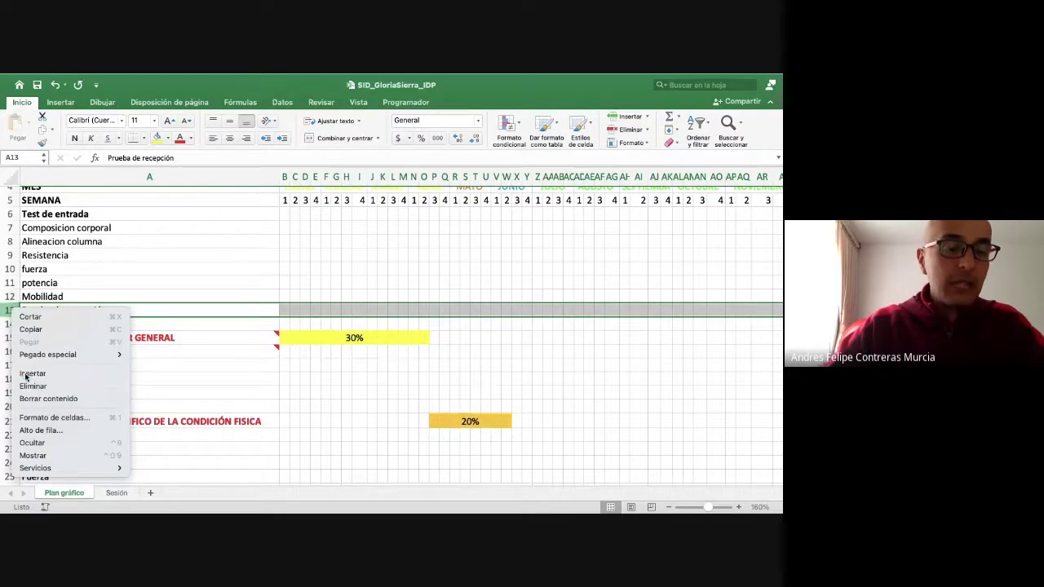
key(Escape)
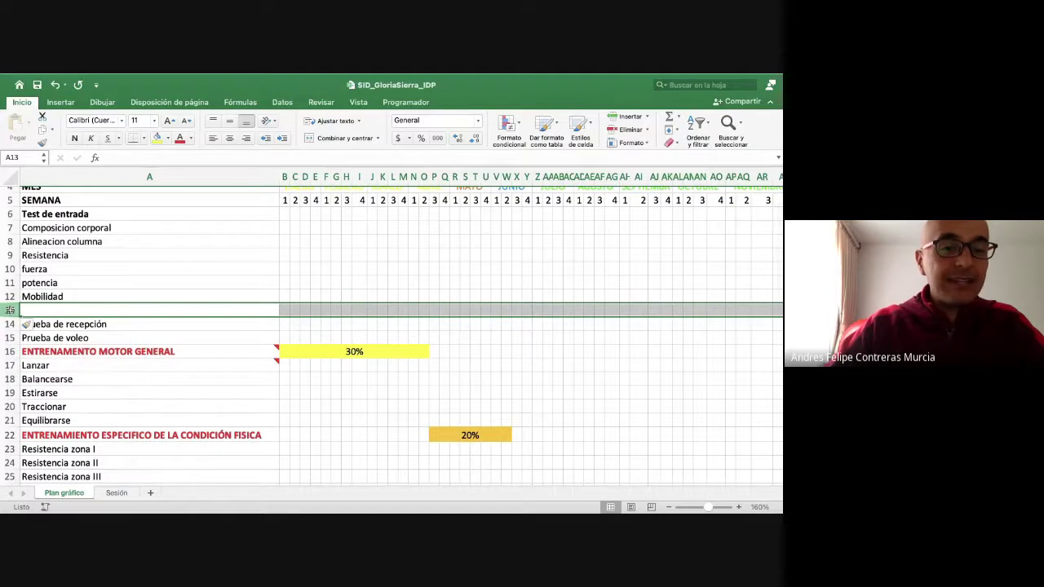
right_click(8, 310)
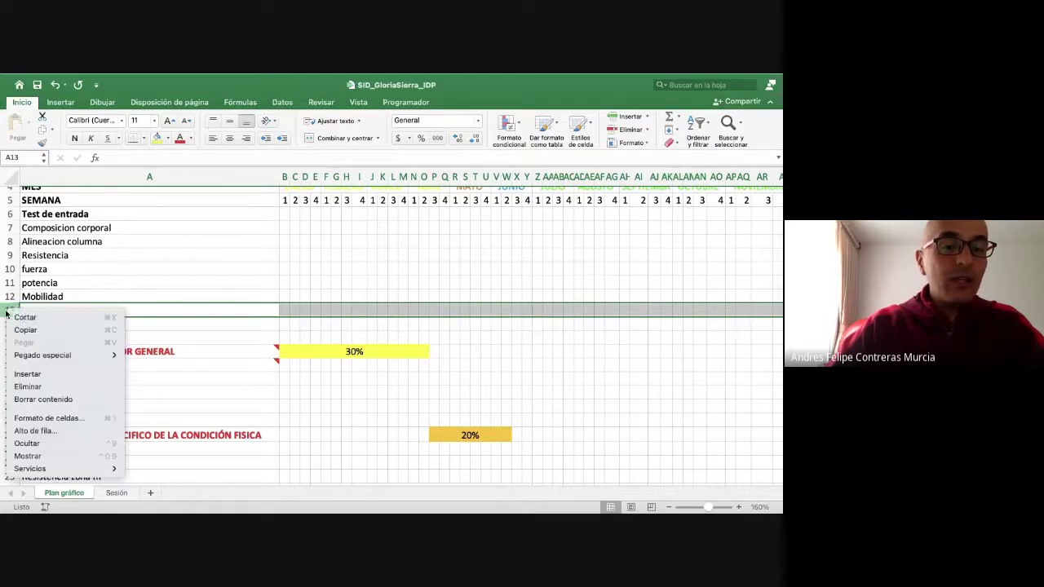
click(33, 374)
- Enter "Sentadilla con barra" in cell A13 and "Thruster" in cell A14
click(52, 308)
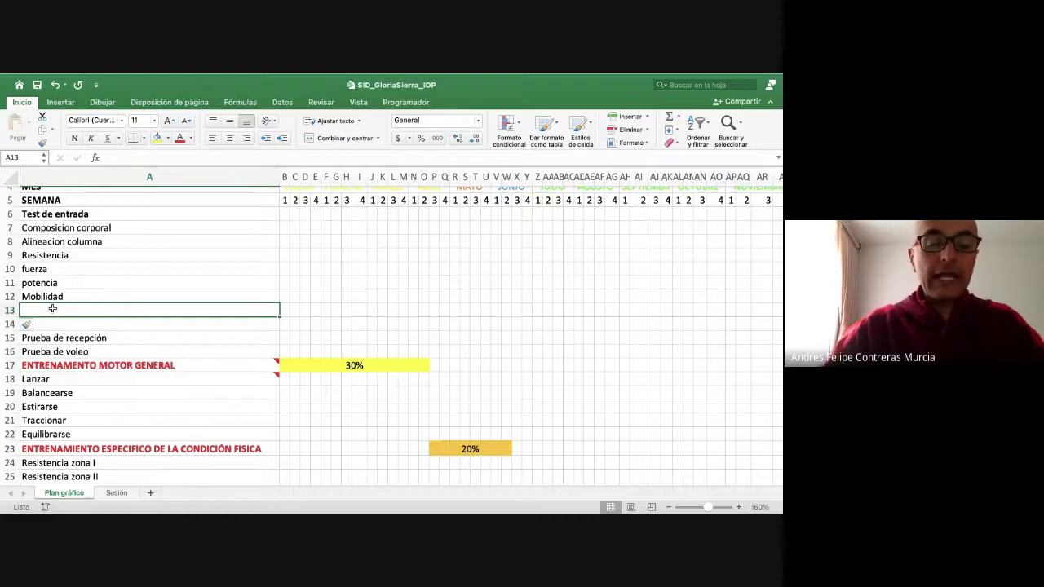
text(Senta)
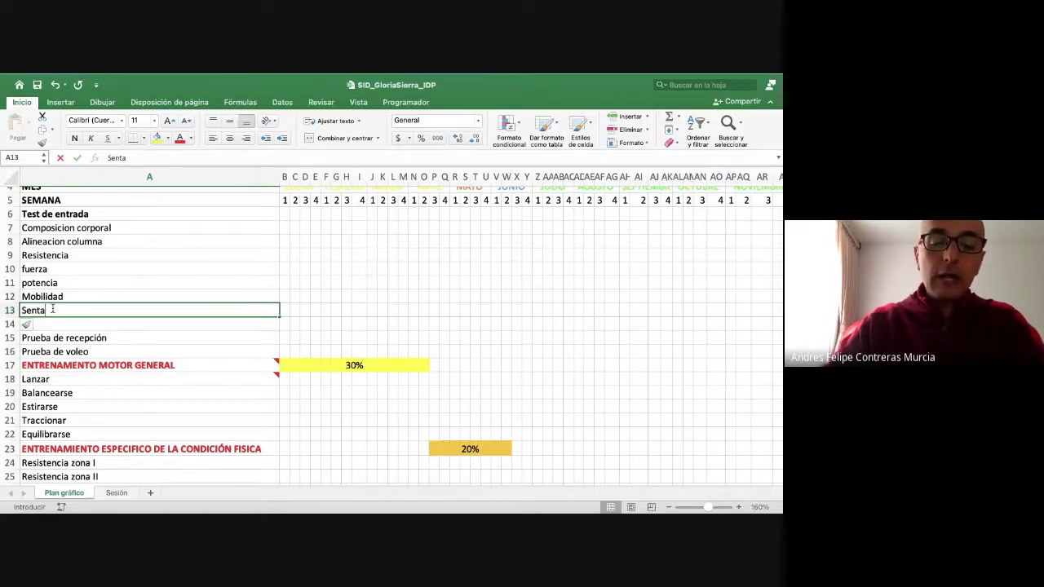
text(dilla con )
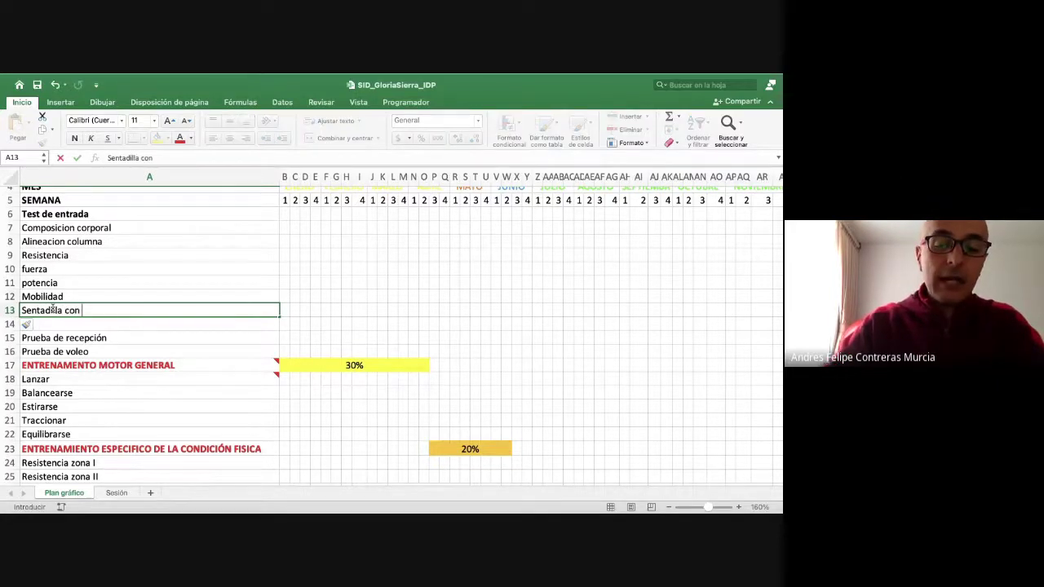
text(barra)
key(Return)
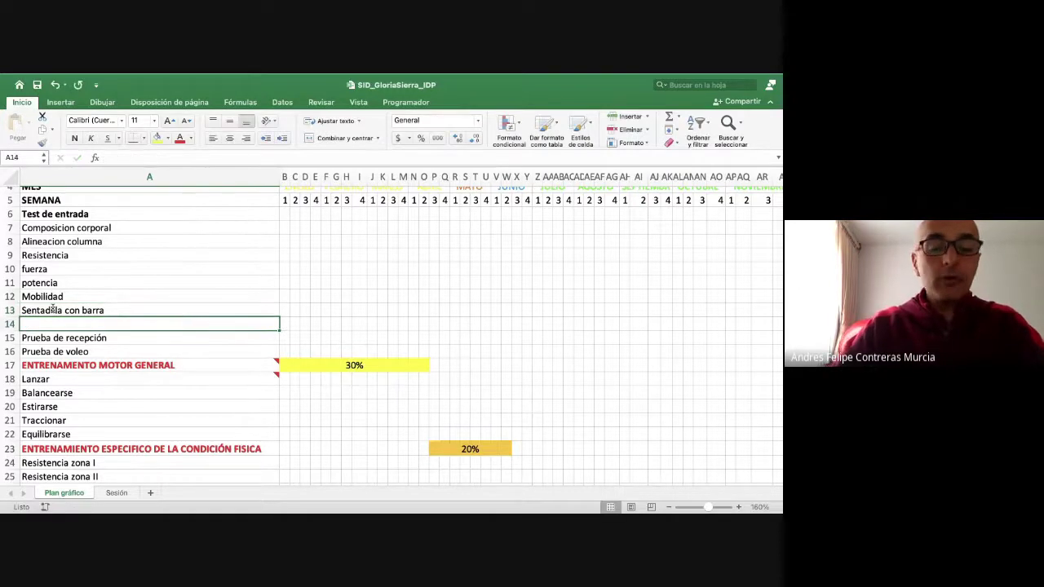
text(T)
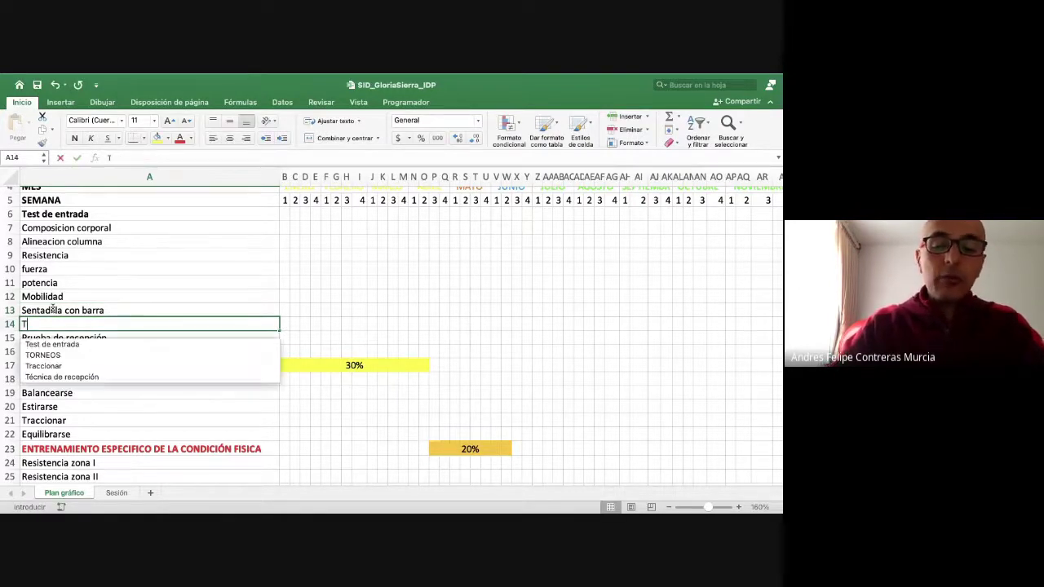
text(hruster)
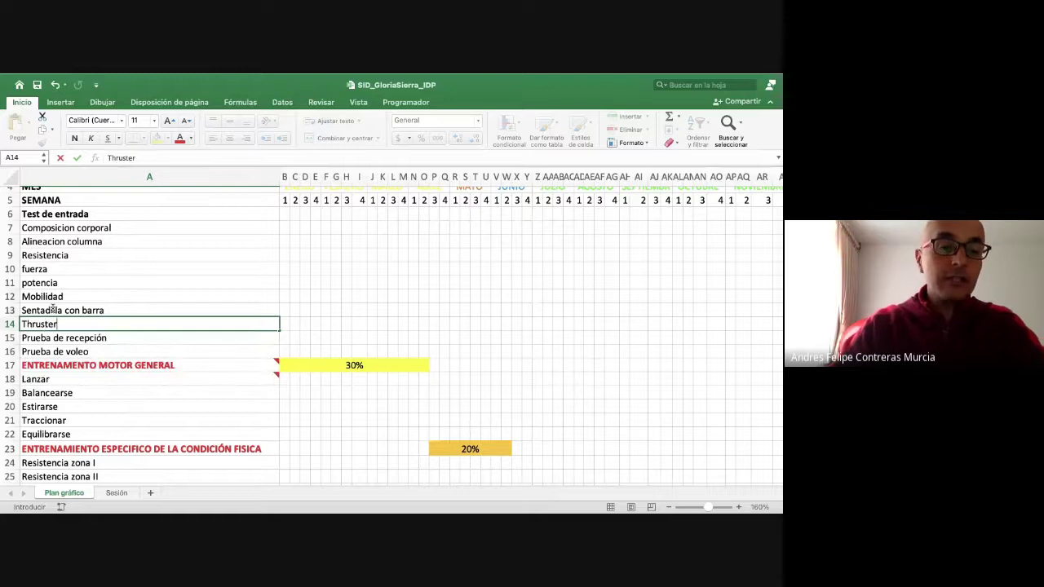
key(Return)
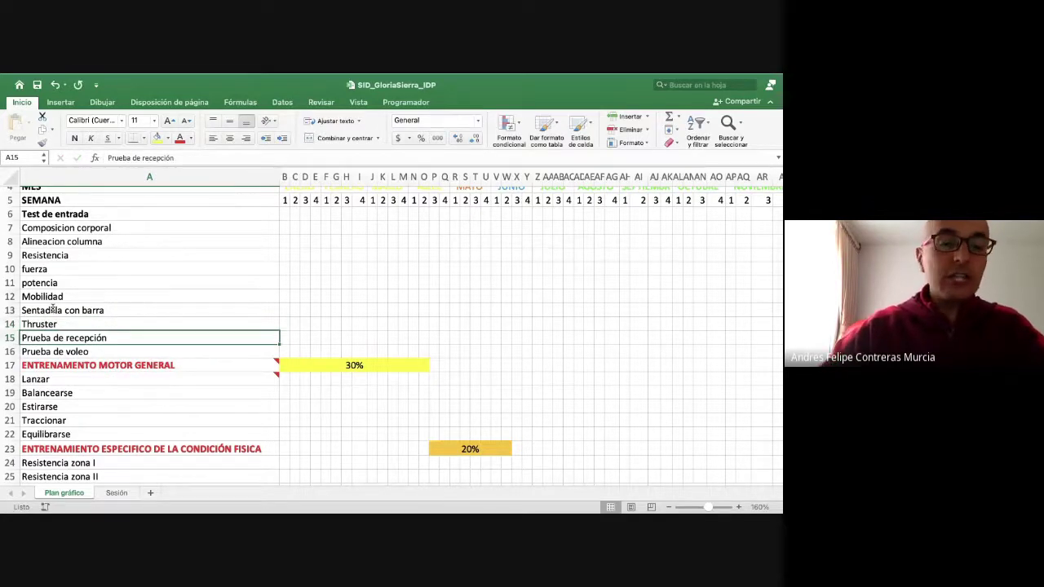
click(52, 308)
drag(52, 309, 53, 318)
key(shift+Up)
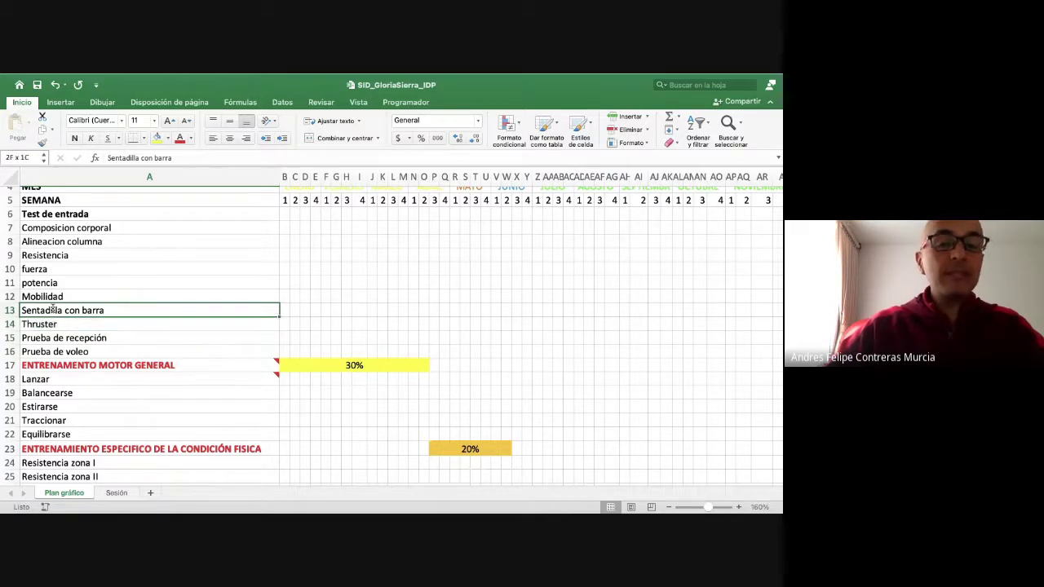
key(shift+Down)
key(Down)
key(Up)
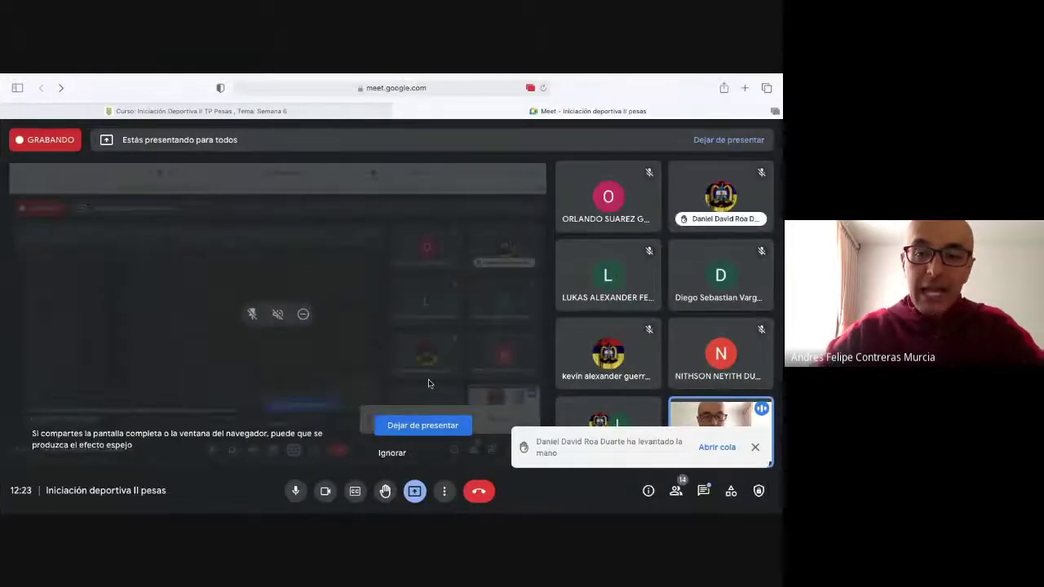
- Switch to the Excel workbook and select the "Sentadilla con barra" and "Thruster" entries in column A
key(super+Tab)
key(super+Tab)
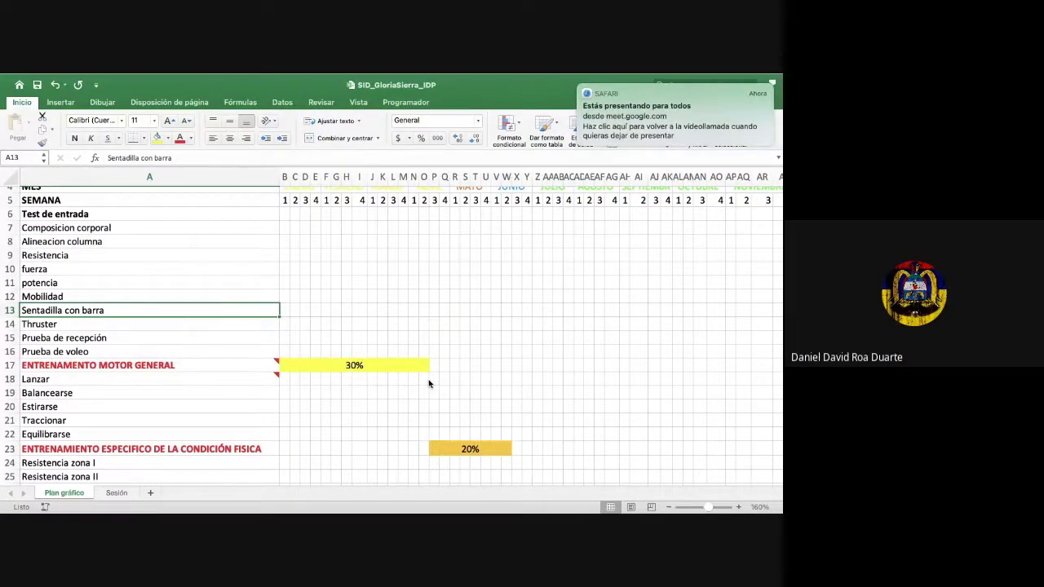
click(99, 324)
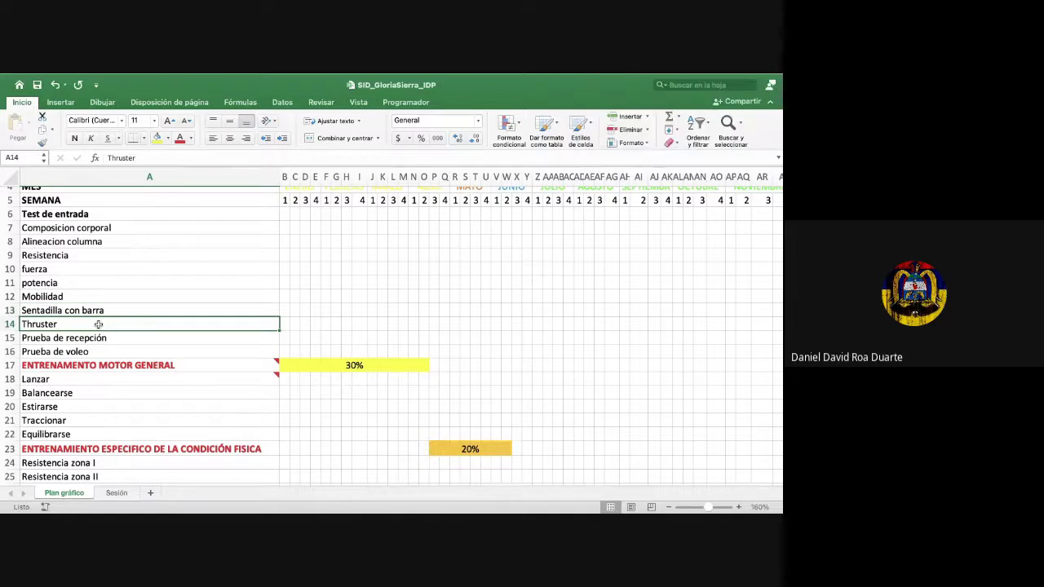
key(shift+Up)
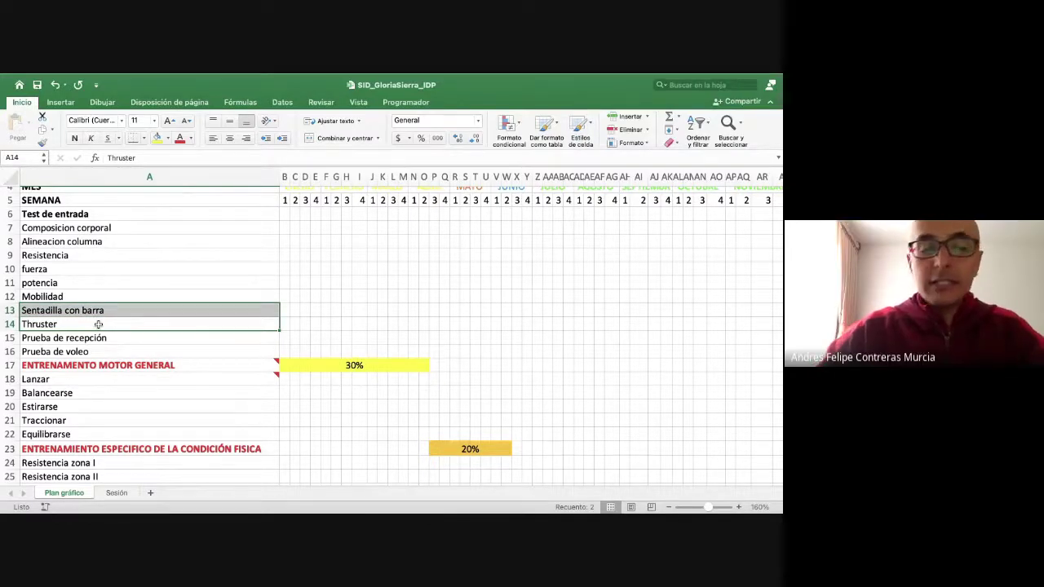
key(Up)
key(Down)
key(Up)
key(Down)
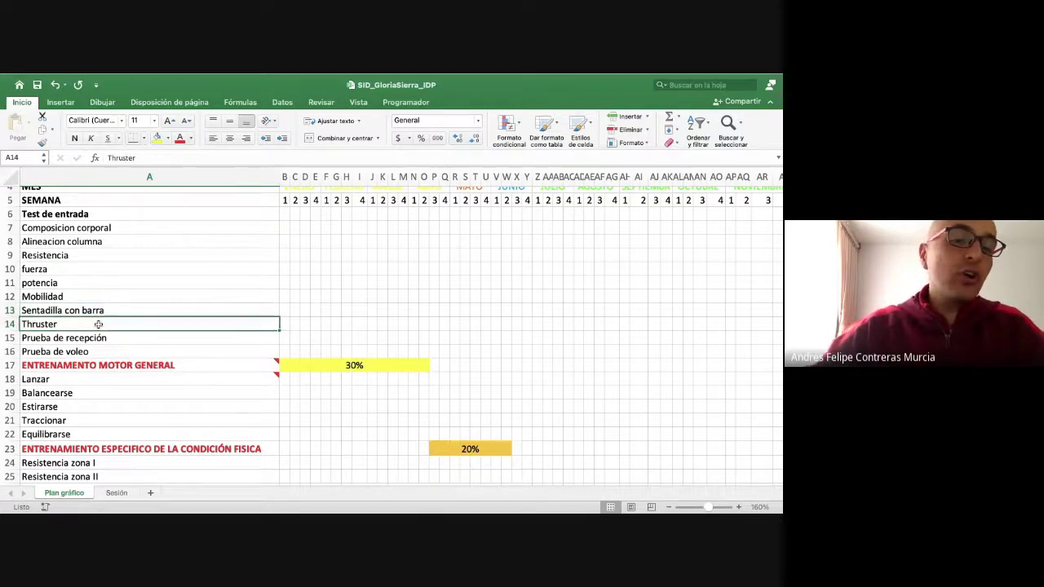
key(Up)
key(Down)
key(Up)
key(Down)
key(Up)
key(Down)
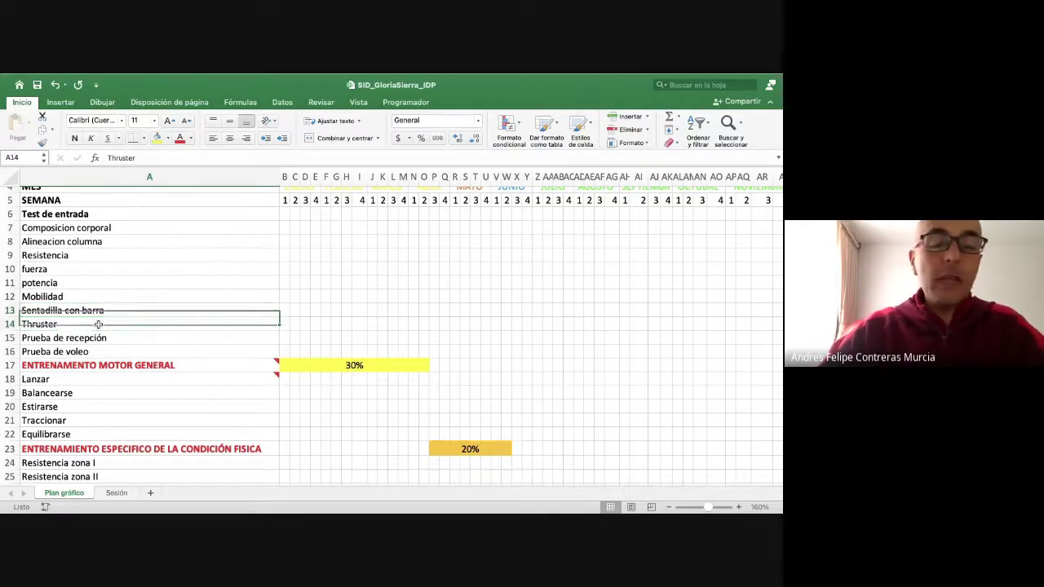
key(Up)
key(Down)
key(Up)
key(Down)
key(Up)
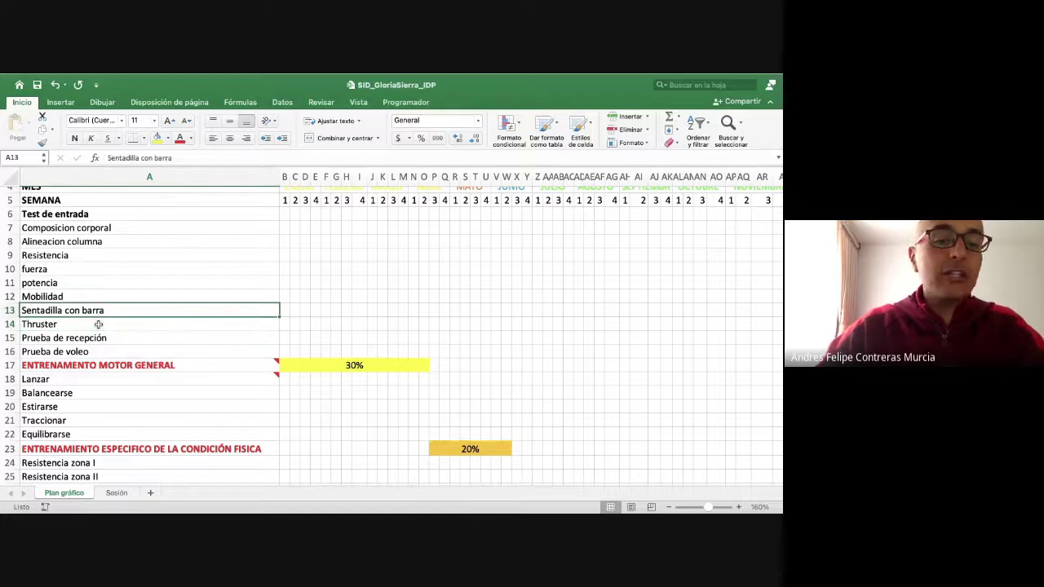
key(Down)
key(Up)
key(Down)
key(Up)
key(Down)
key(Up)
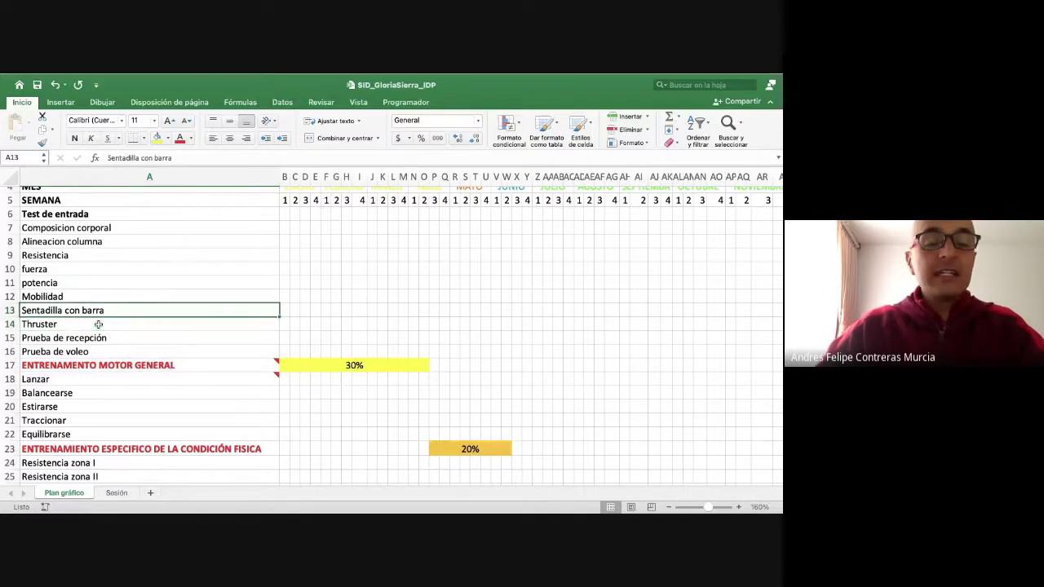
key(Down)
key(Up)
key(Down)
key(Up)
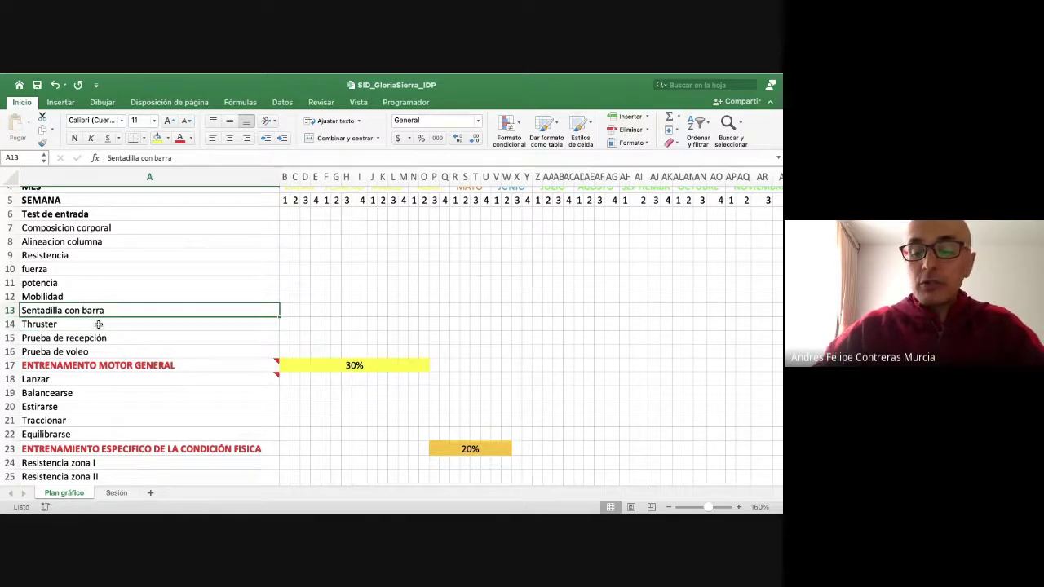
key(Down)
key(Up)
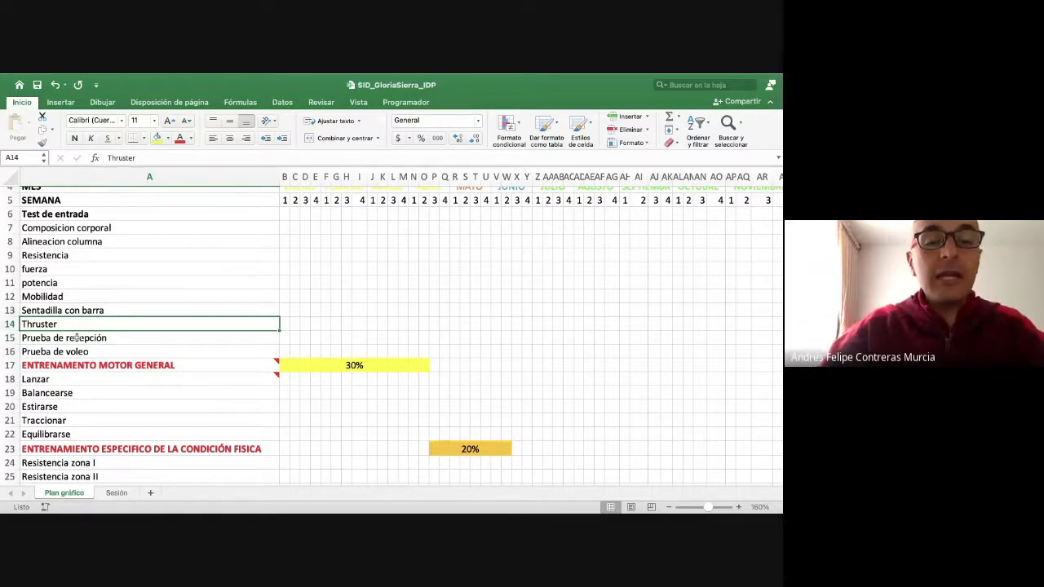
- Review the entry tests from "Composicion corporal" through "Prueba de voleo" and the plan's heading rows
click(77, 337)
click(82, 352)
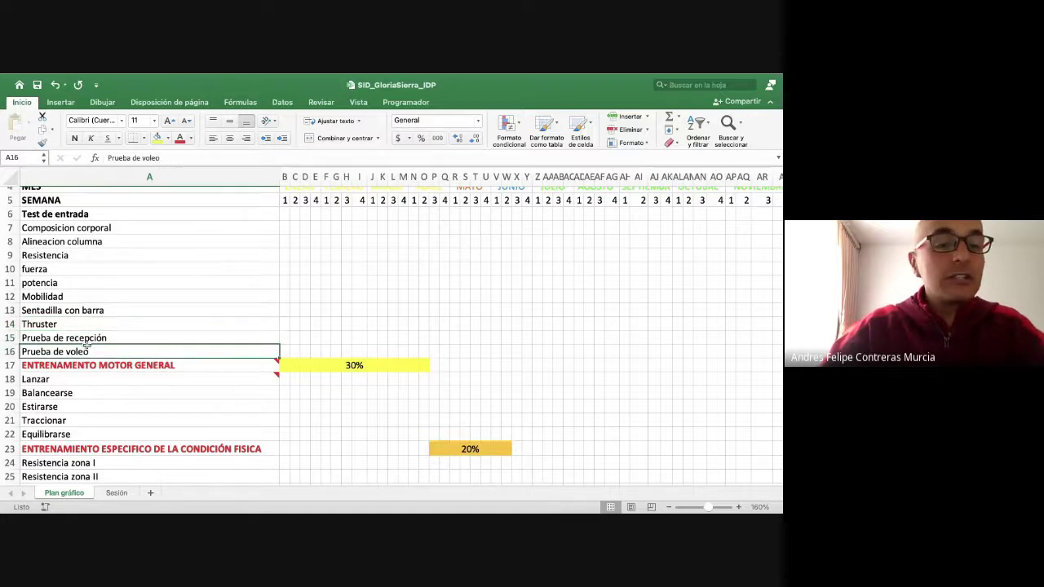
click(80, 338)
click(71, 325)
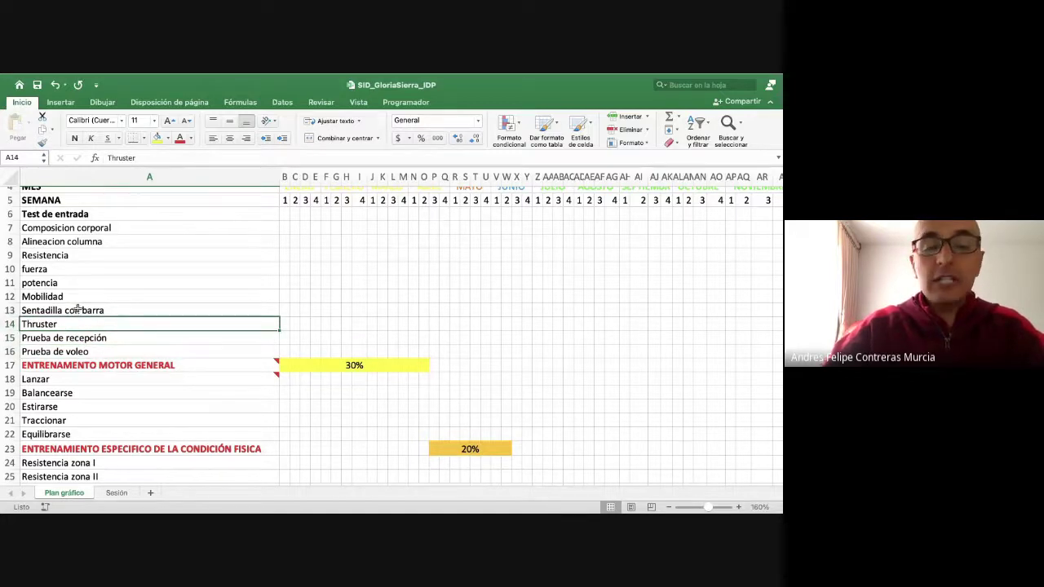
click(77, 310)
key(shift+Down)
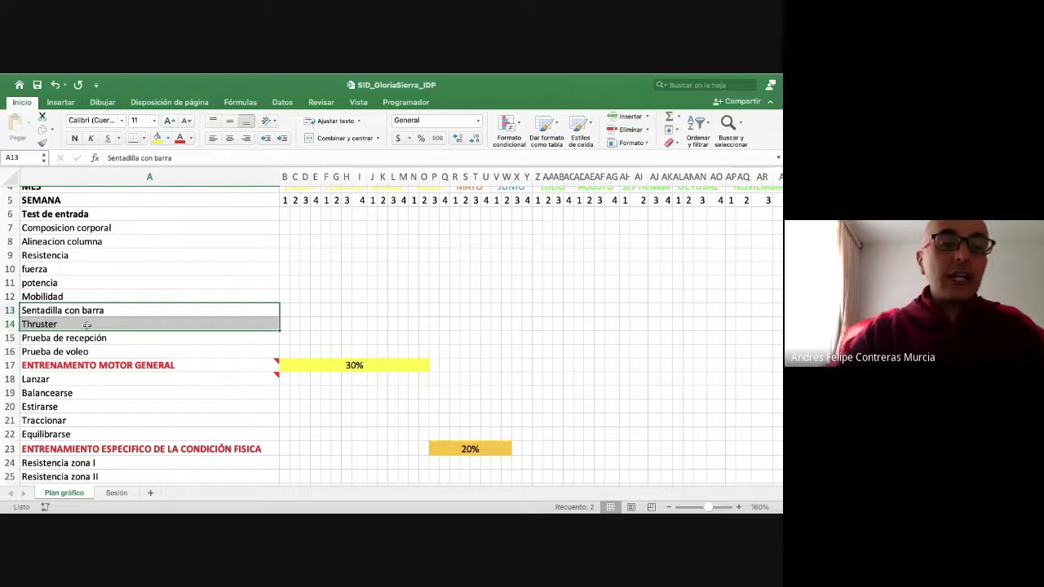
drag(96, 227, 77, 350)
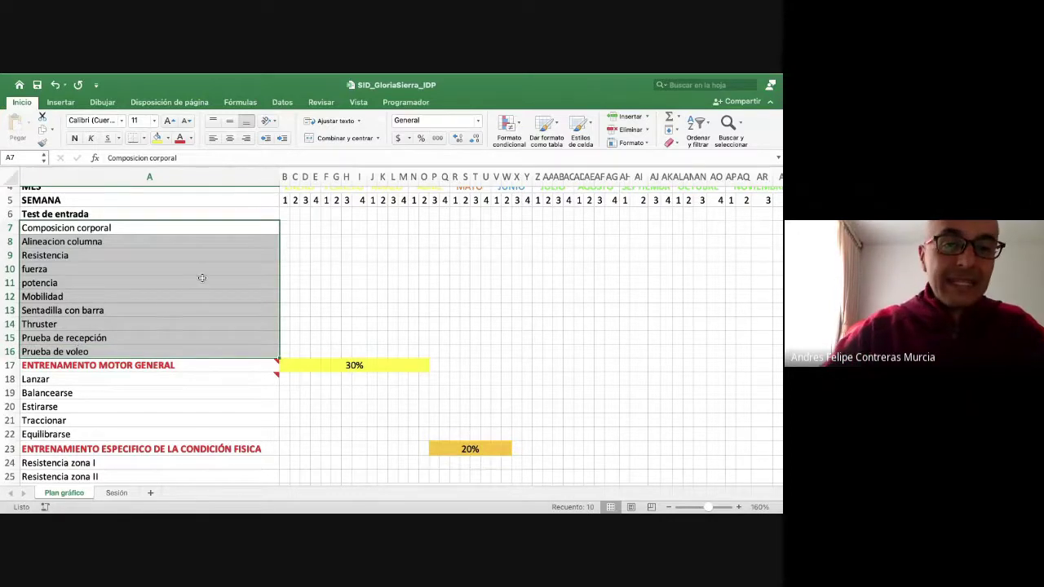
scroll(202, 279, up, 3)
click(226, 283)
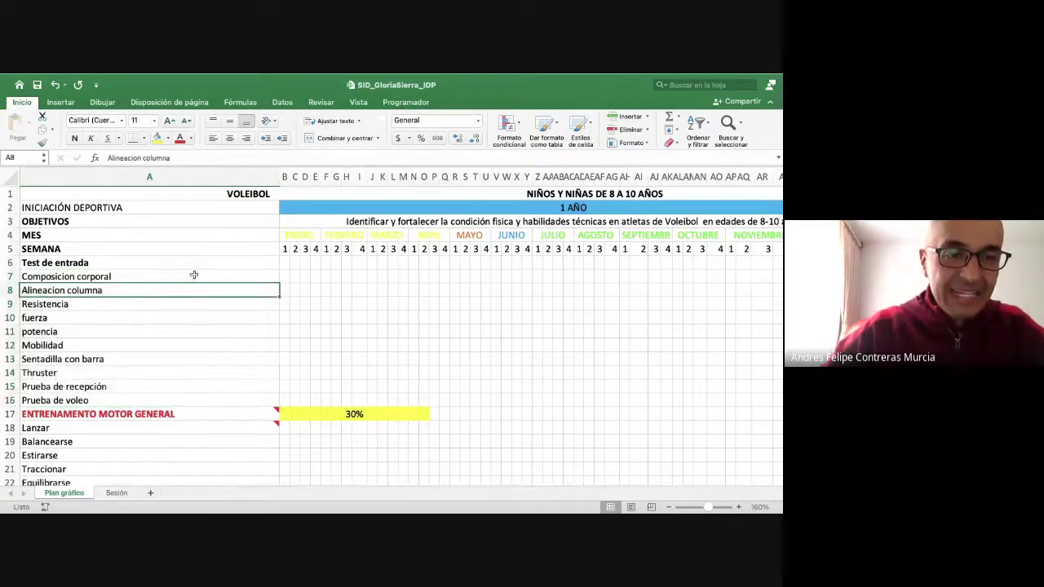
drag(186, 273, 187, 399)
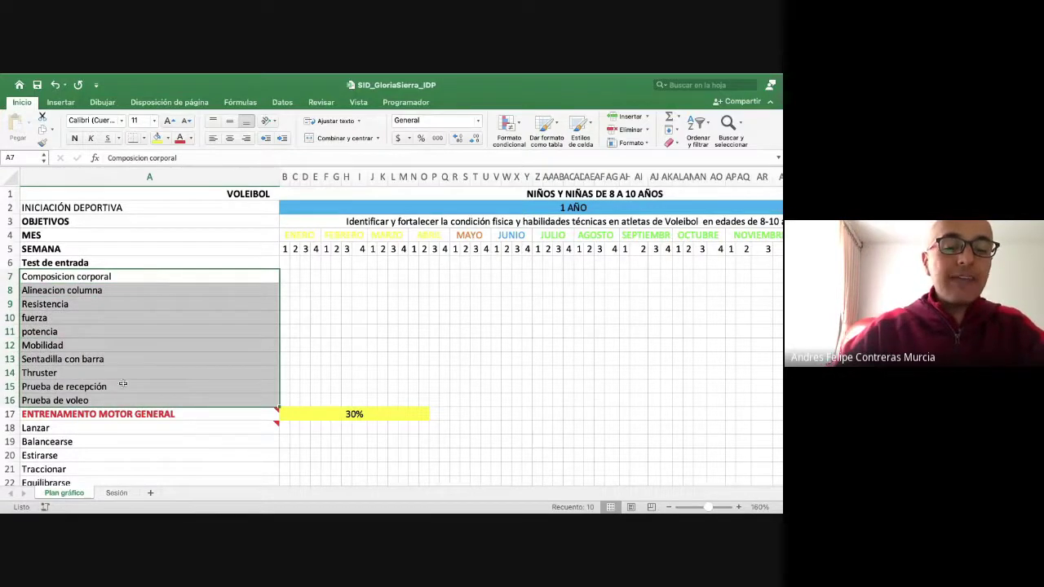
- Add a new worksheet after "Plan gráfico" and name it "Caract"
click(150, 493)
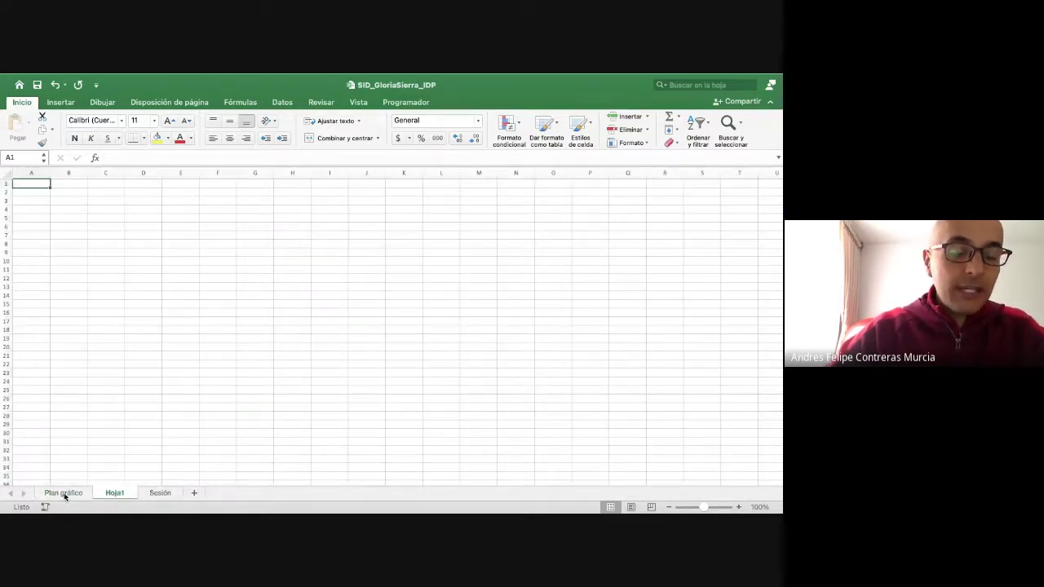
double_click(119, 492)
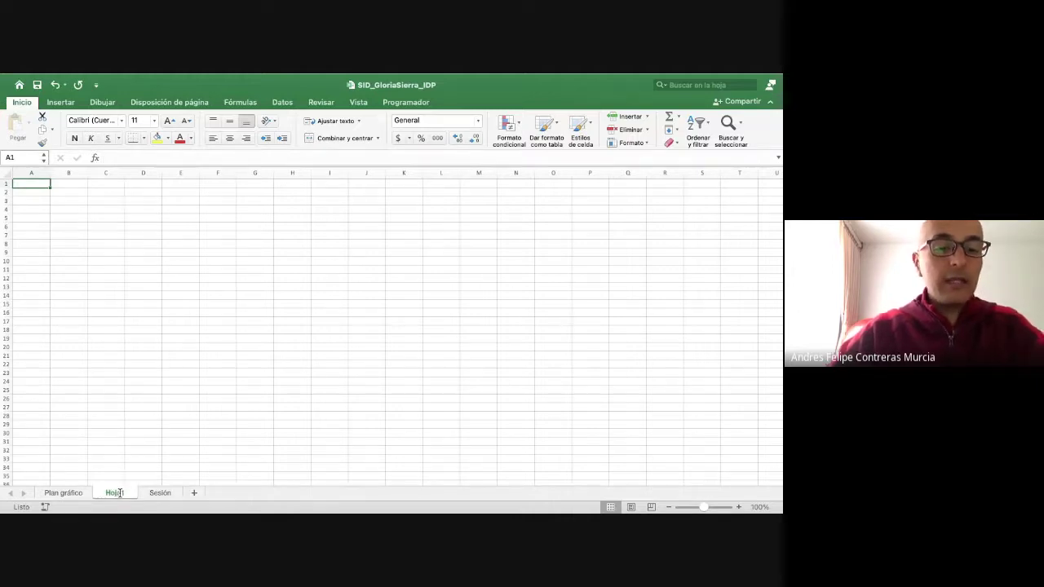
double_click(119, 492)
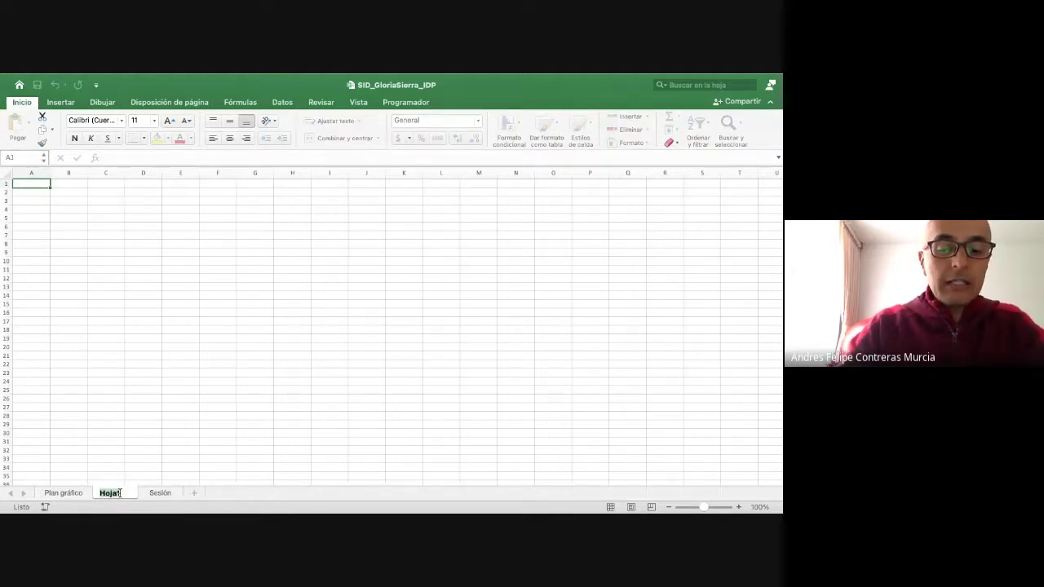
text(Caratu)
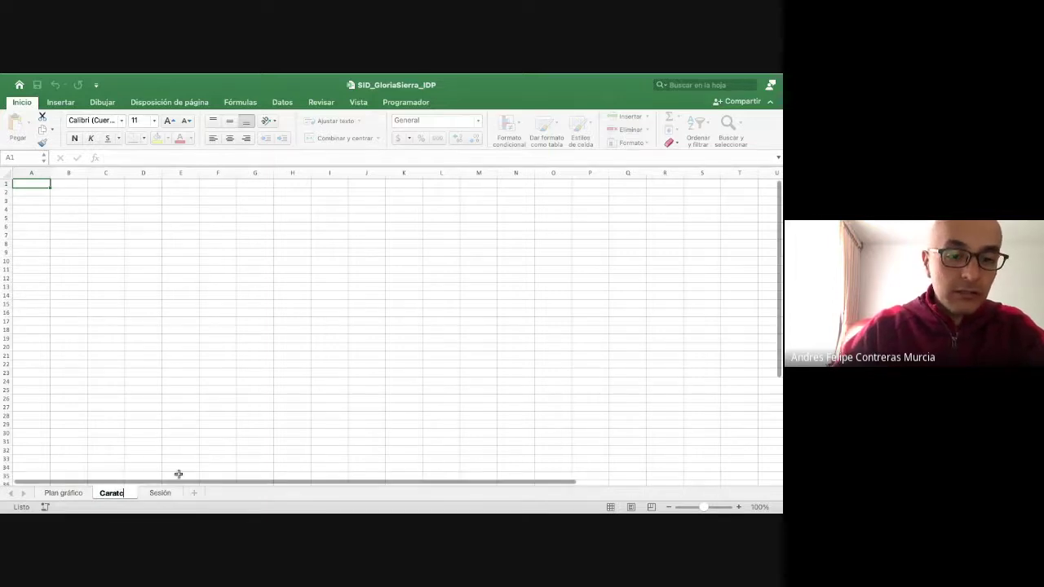
key(BackSpace)
key(BackSpace)
text(ct)
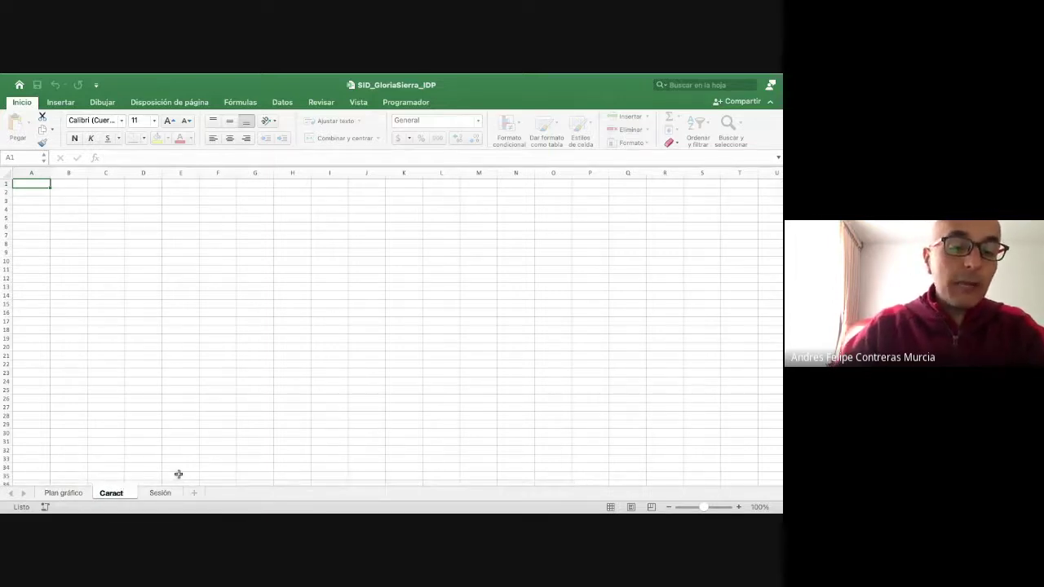
key(Return)
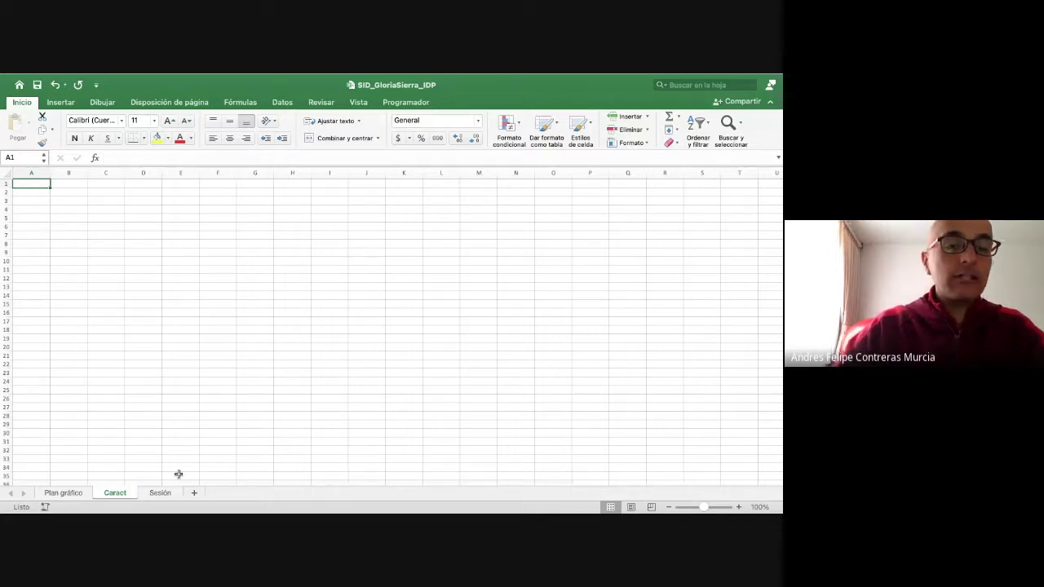
click(6, 185)
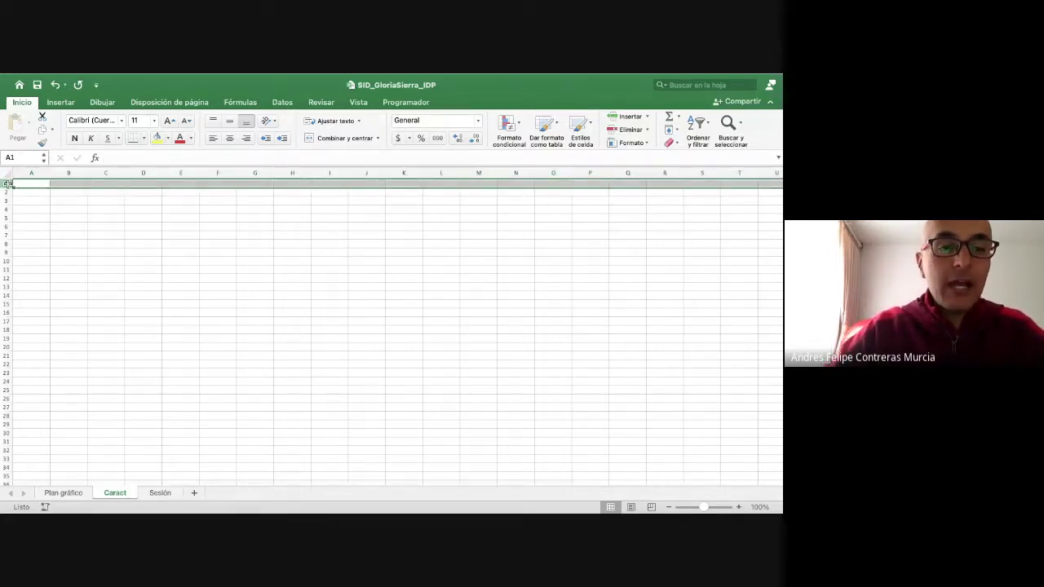
drag(31, 191, 40, 331)
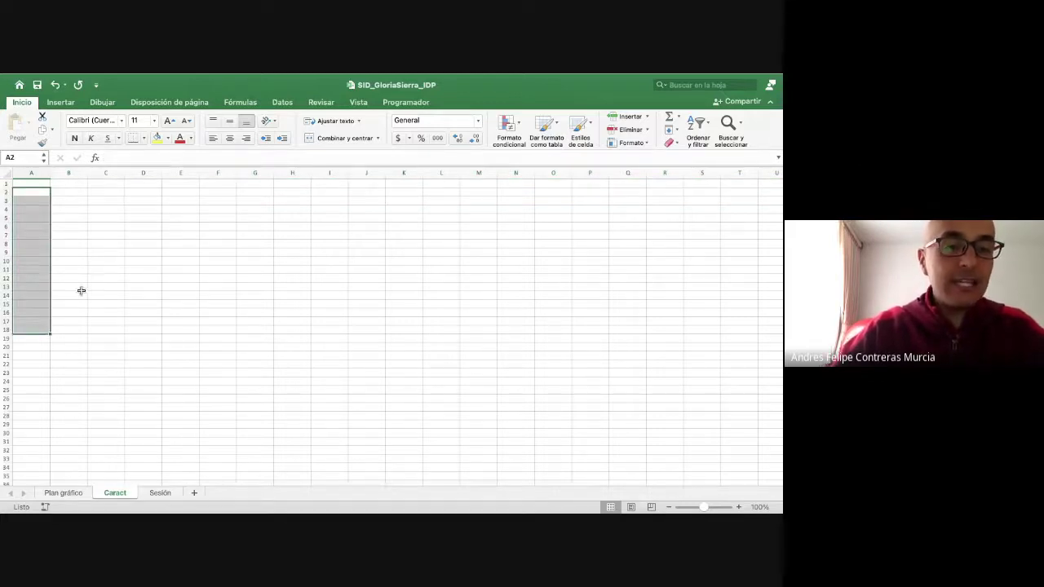
click(78, 207)
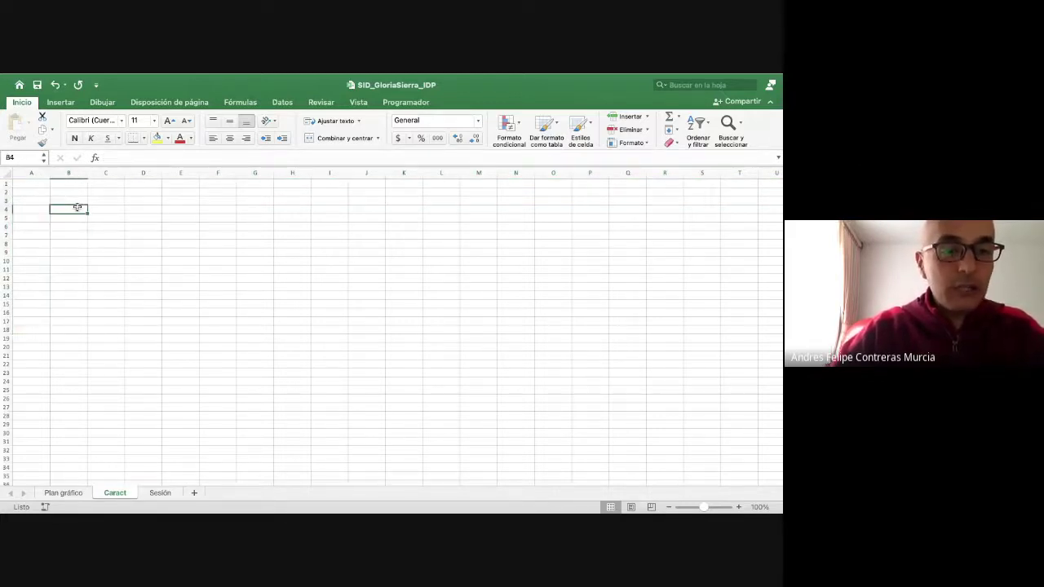
click(71, 243)
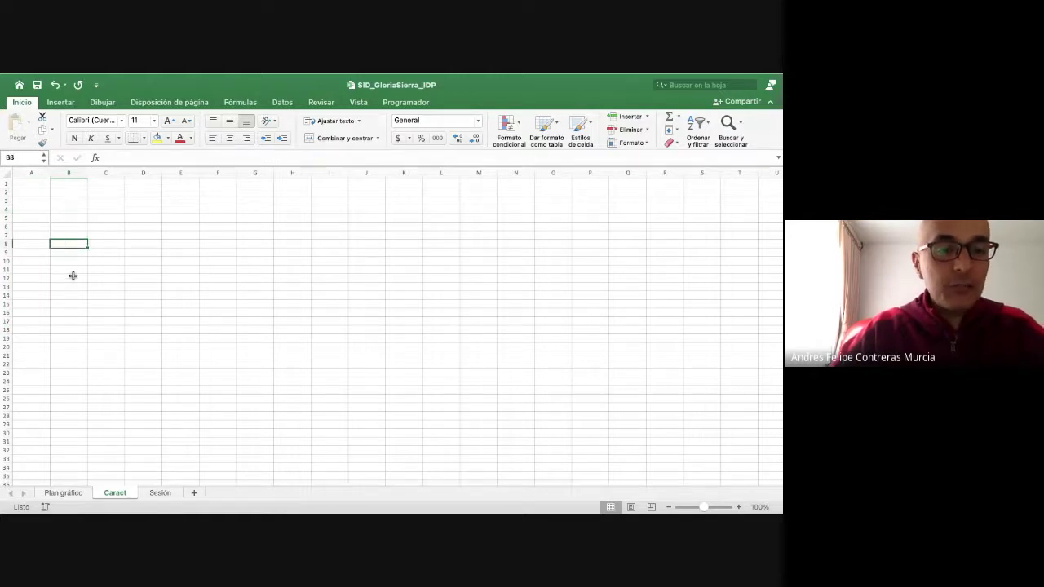
click(73, 277)
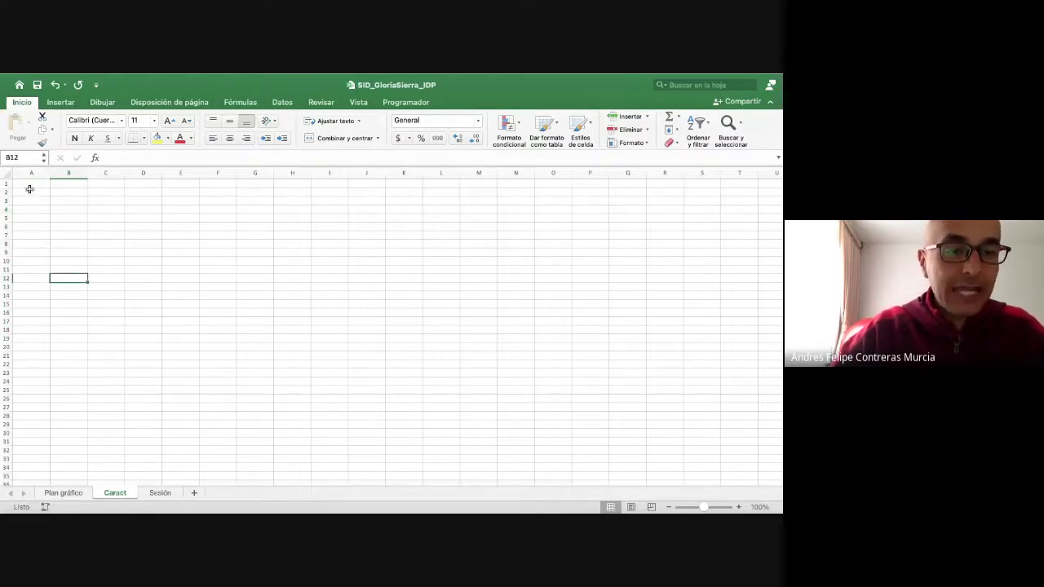
click(5, 182)
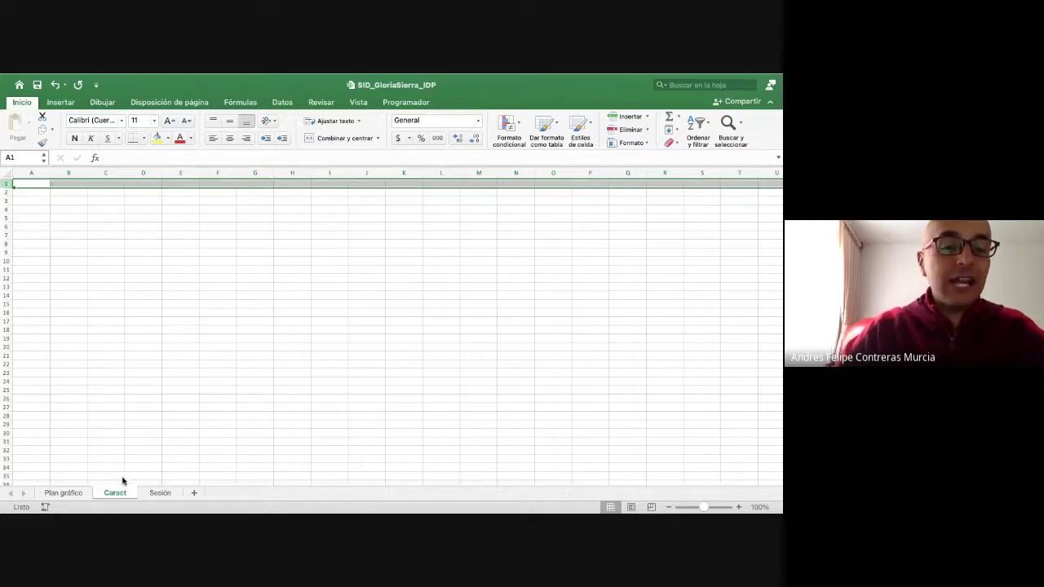
- Check the first entry tests on the "Plan gráfico" sheet and return to the "Caract" sheet
click(82, 494)
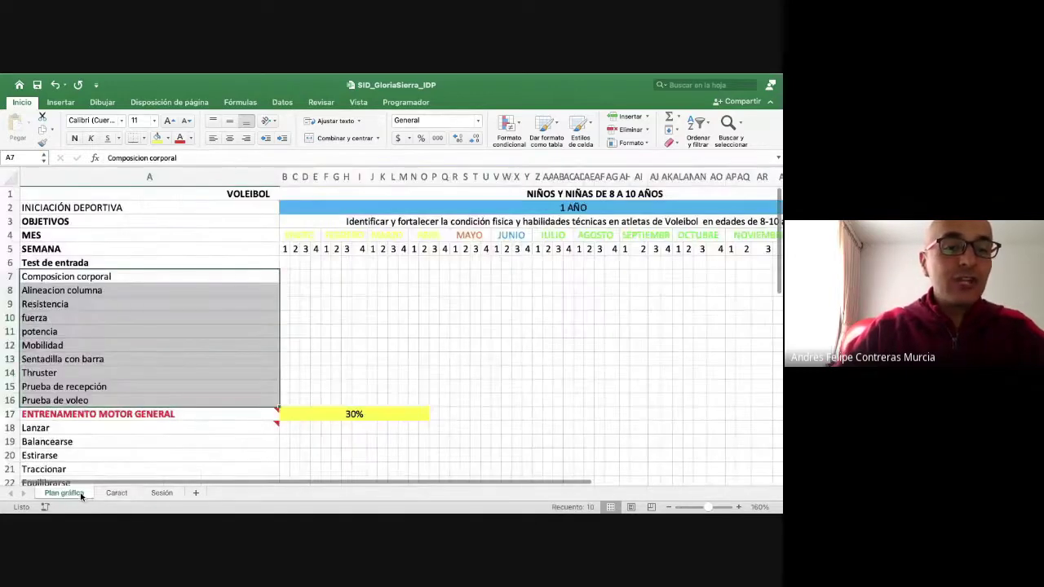
click(91, 292)
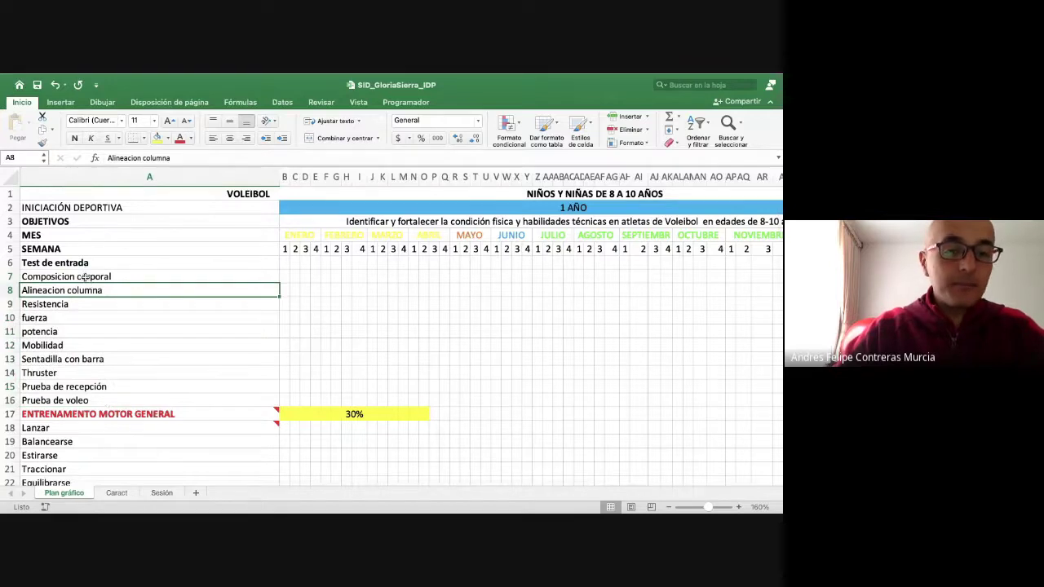
click(86, 278)
click(117, 493)
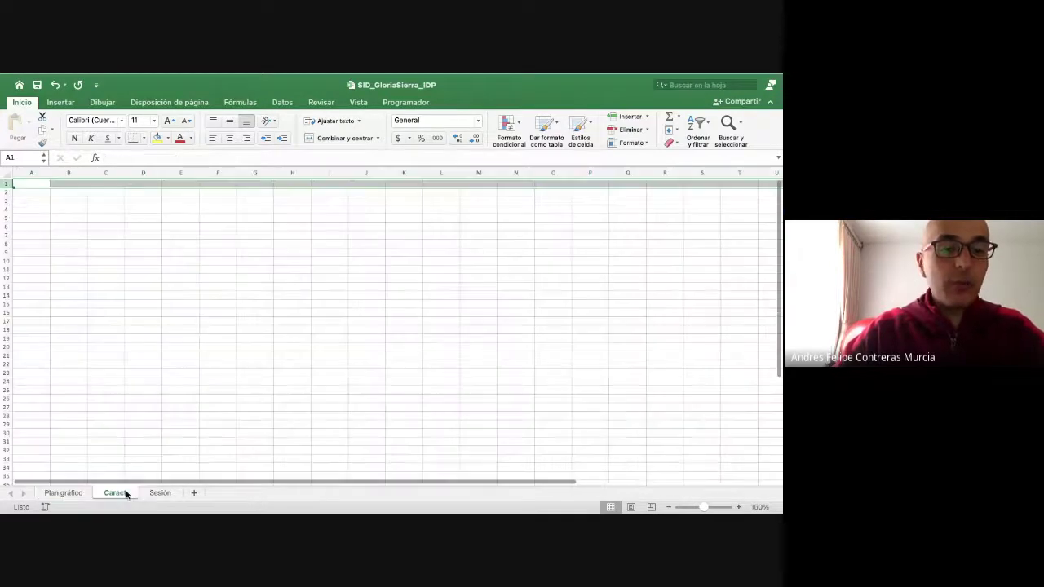
- Enter the column headings "FECHA" in cell A1 and "NOMBRE" in cell B1 of the "Caract" sheet
click(35, 184)
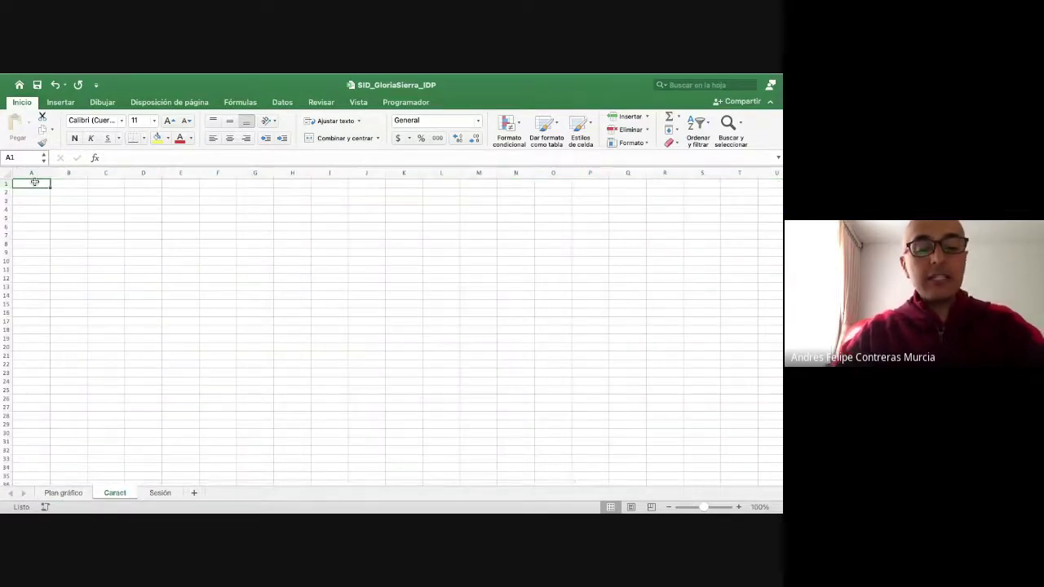
text(FEC)
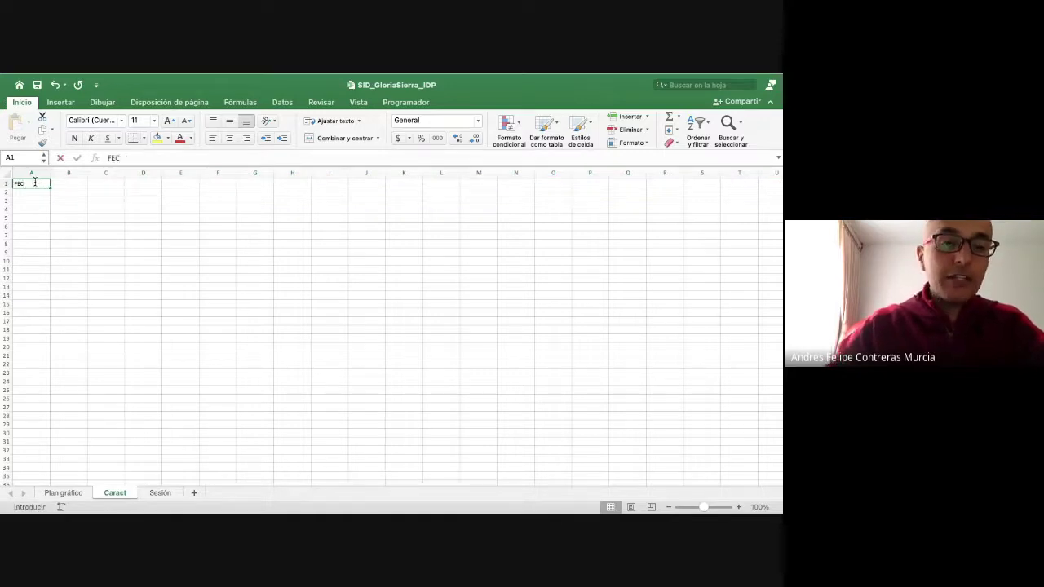
text(HA)
key(Tab)
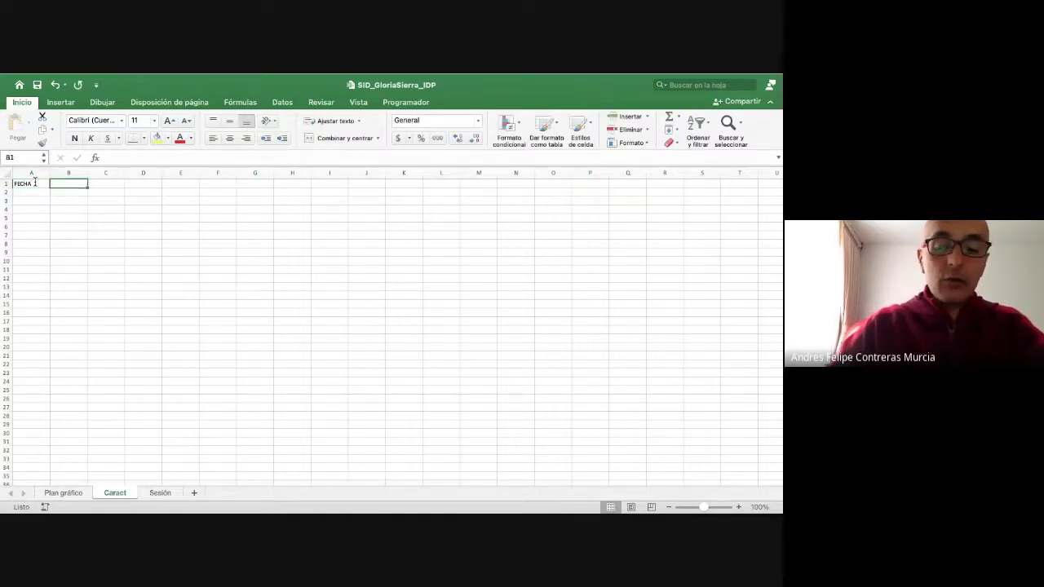
text(NOMBRE)
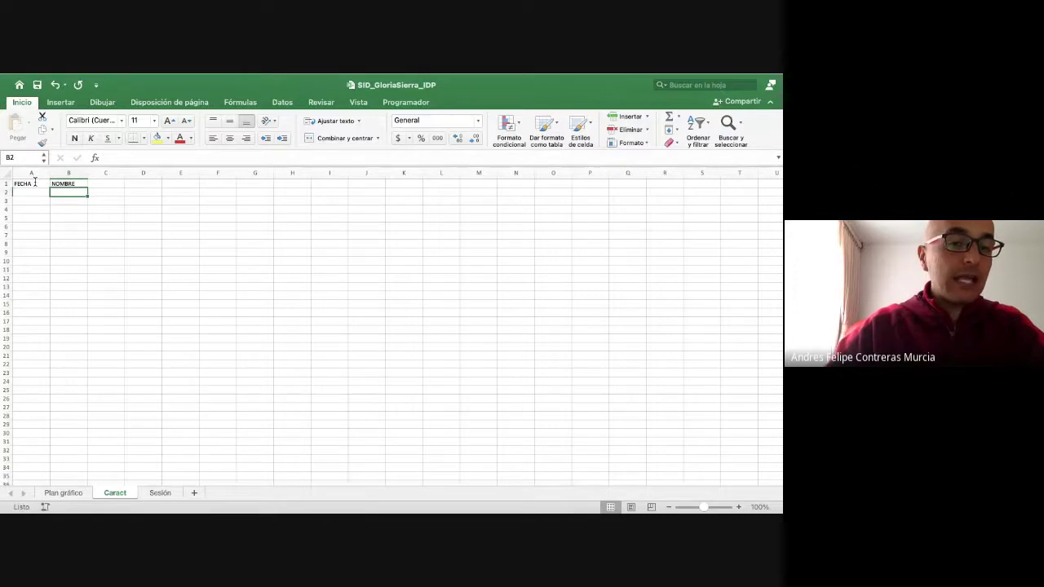
key(Tab)
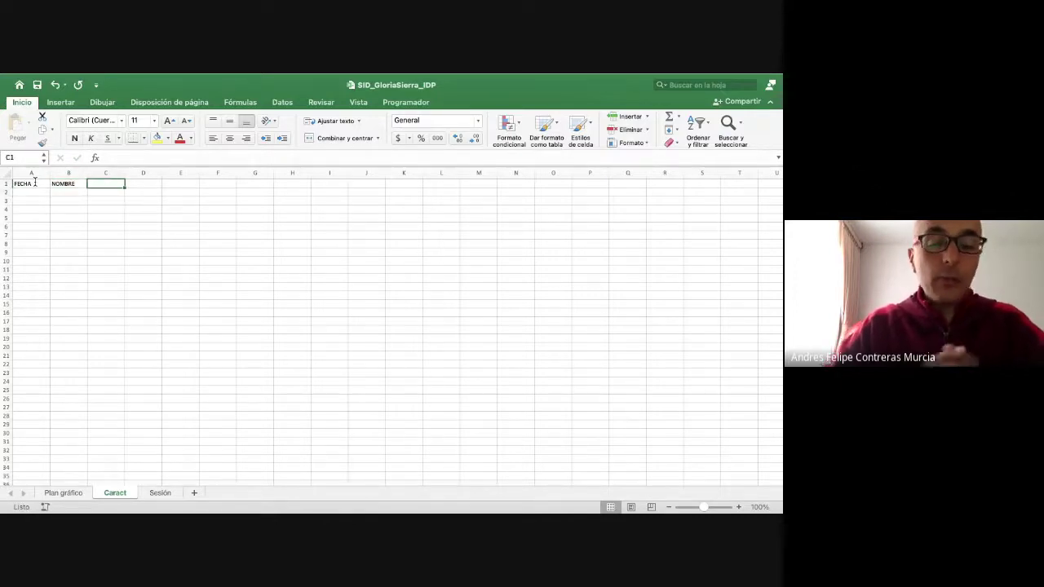
- Enter the column headings "GENERO" in cell C1 and "EDAD" in cell D1 of the "Caract" sheet
text(G)
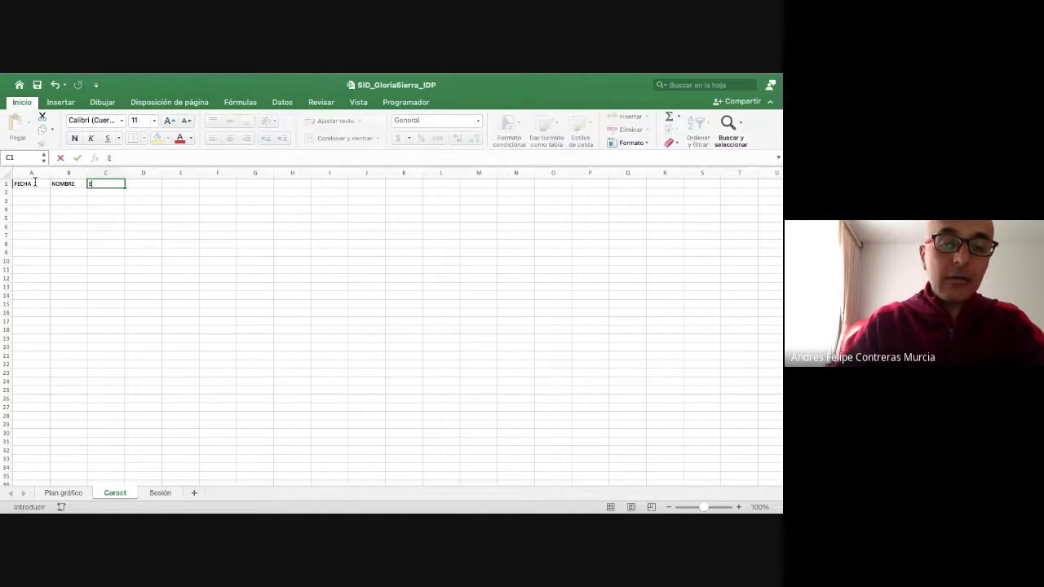
text(ENERO)
key(Tab)
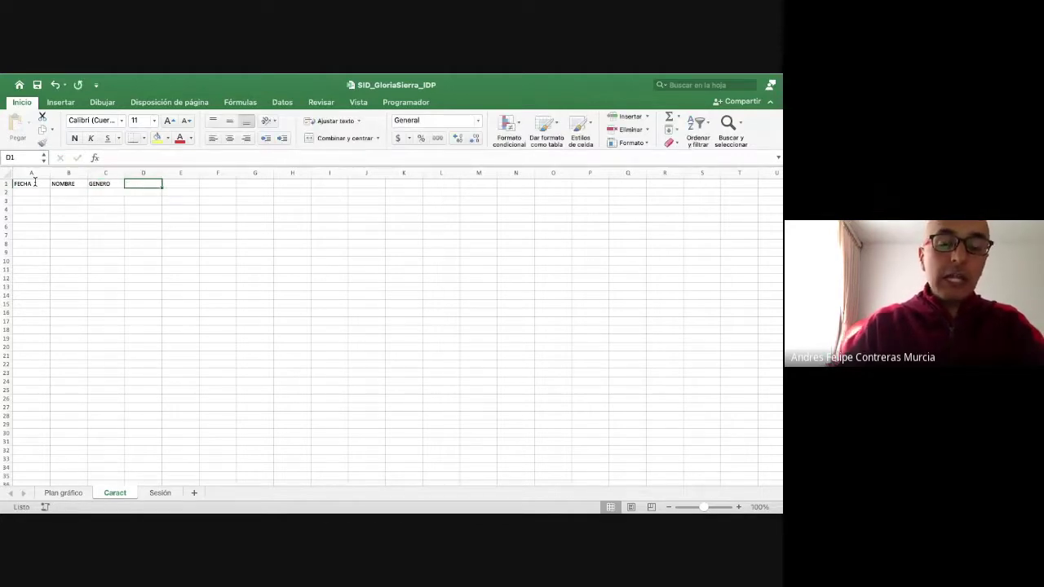
text(EDAD)
key(Tab)
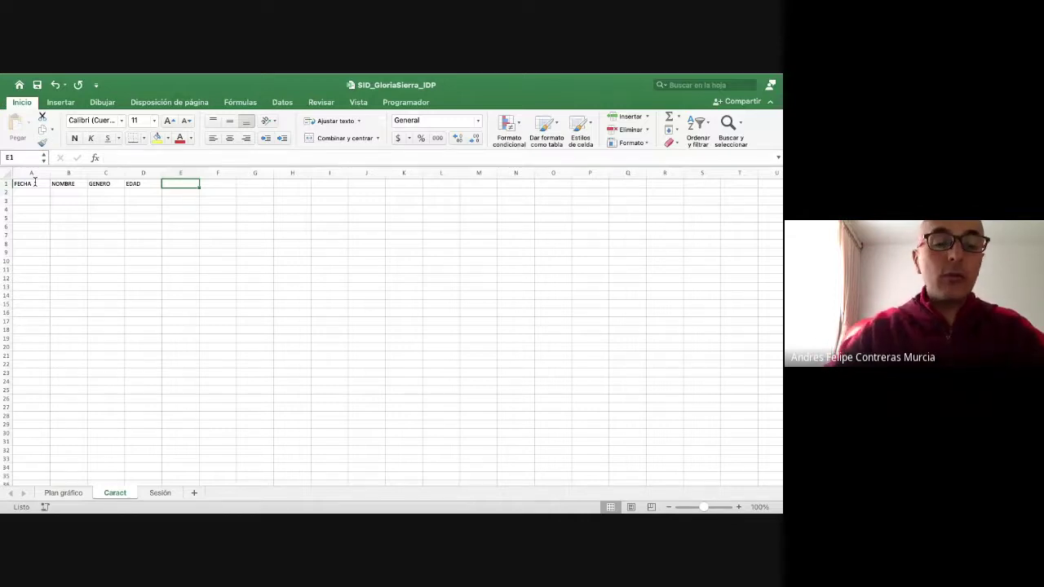
- Check the entry tests on the "Plan gráfico" sheet and enter the heading "TALLA (mts)" in cell E1 of "Caract"
click(58, 493)
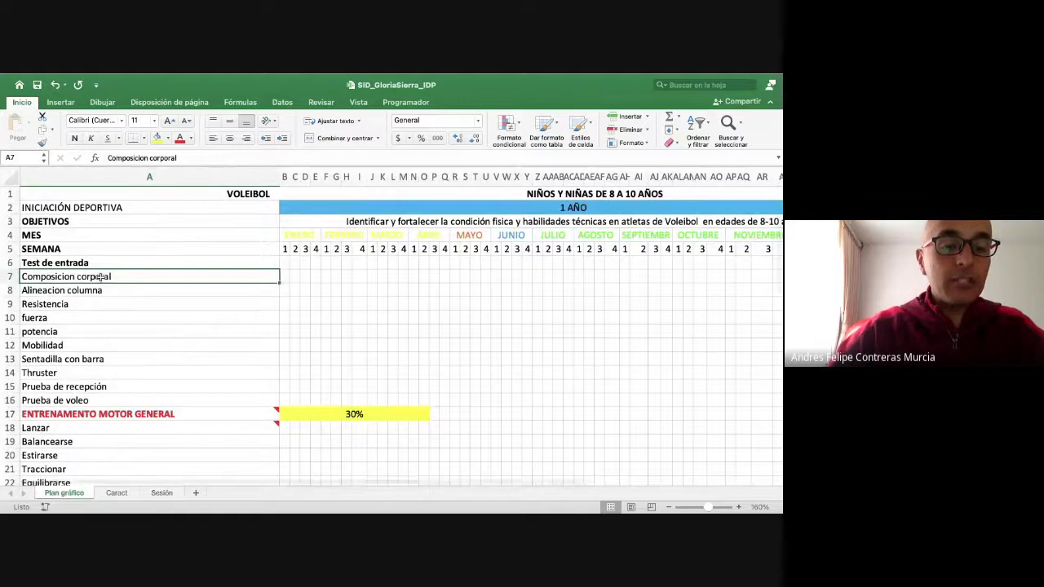
click(124, 493)
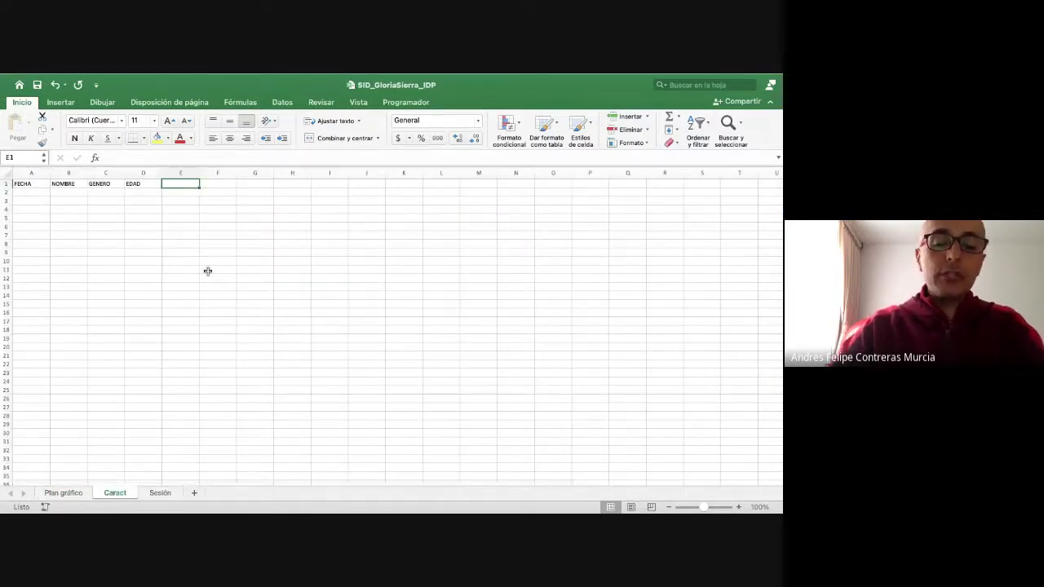
text(TALLA)
key(Return)
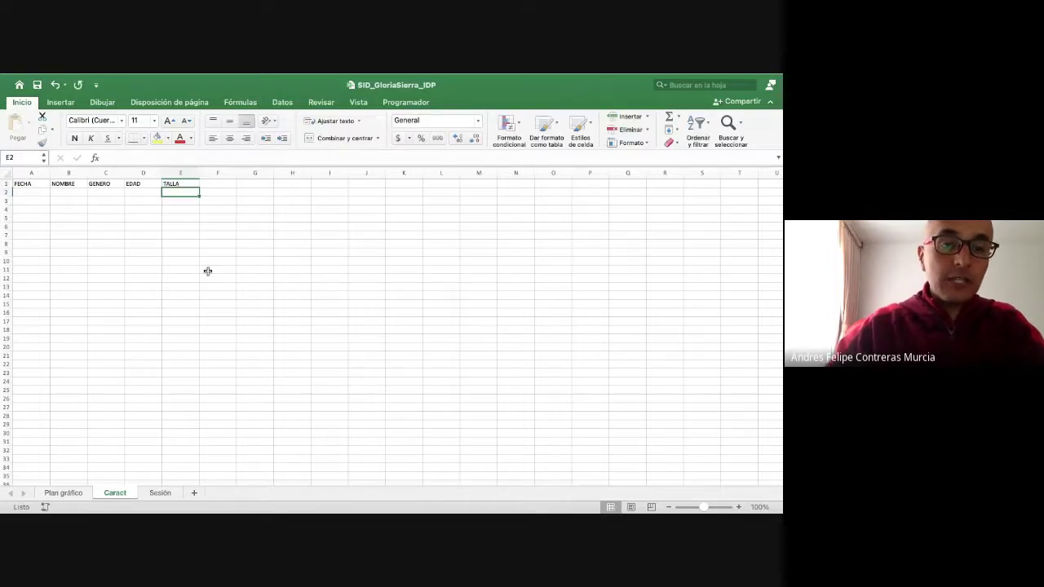
key(Up)
click(140, 157)
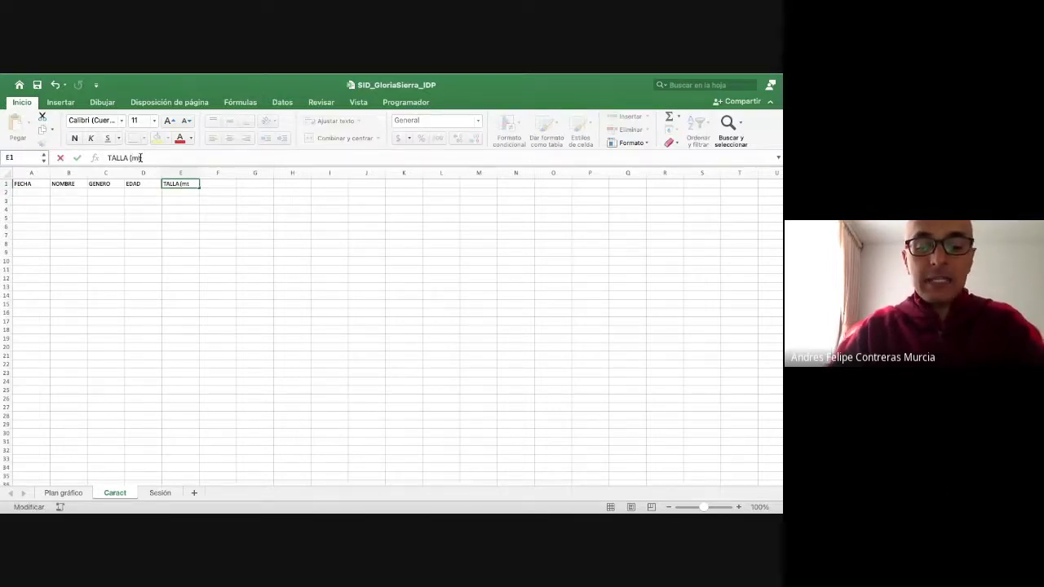
text((mts))
key(Return)
key(Up)
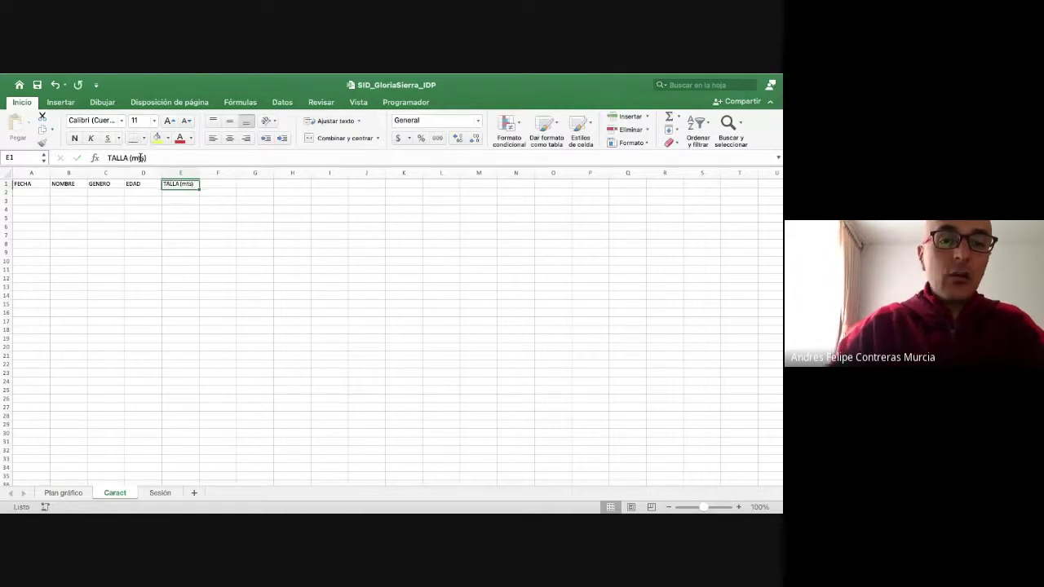
- Enter the column headings "PESO (kg)" in cell F1 and "IMC" in cell G1
key(Right)
text(PESO)
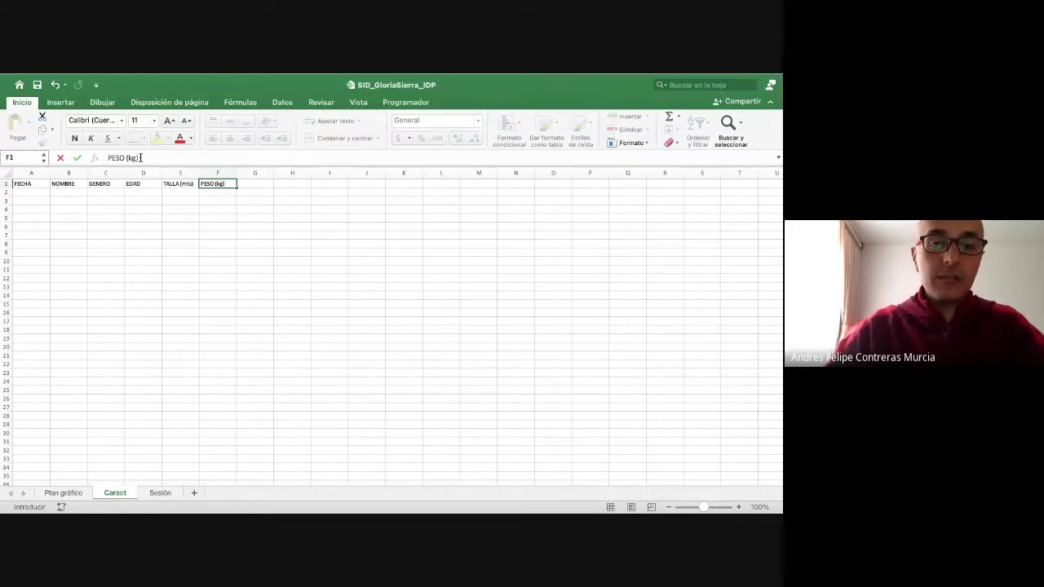
key(Return)
key(Up)
key(Right)
text(I)
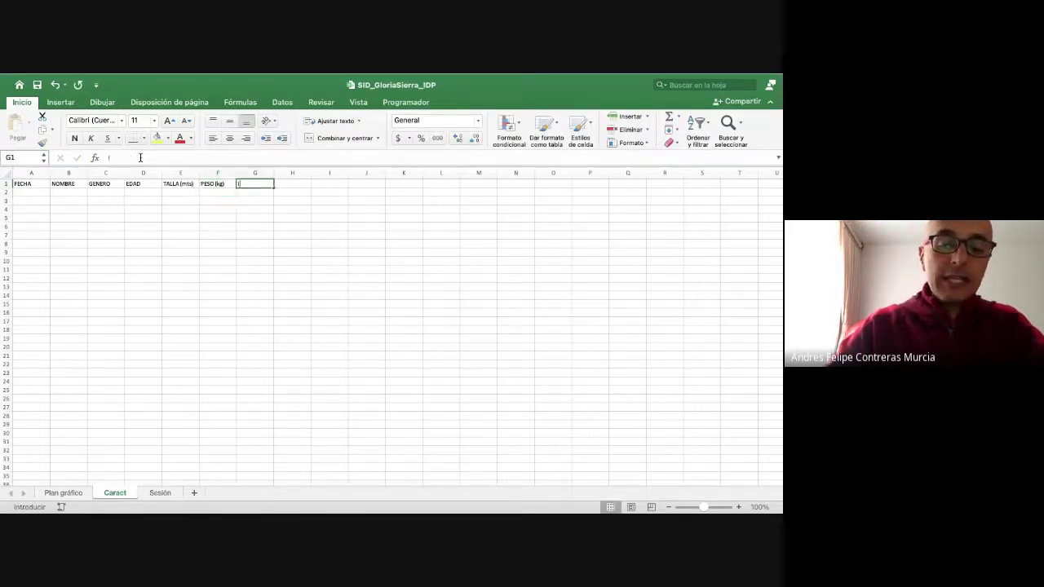
text(MC)
key(Tab)
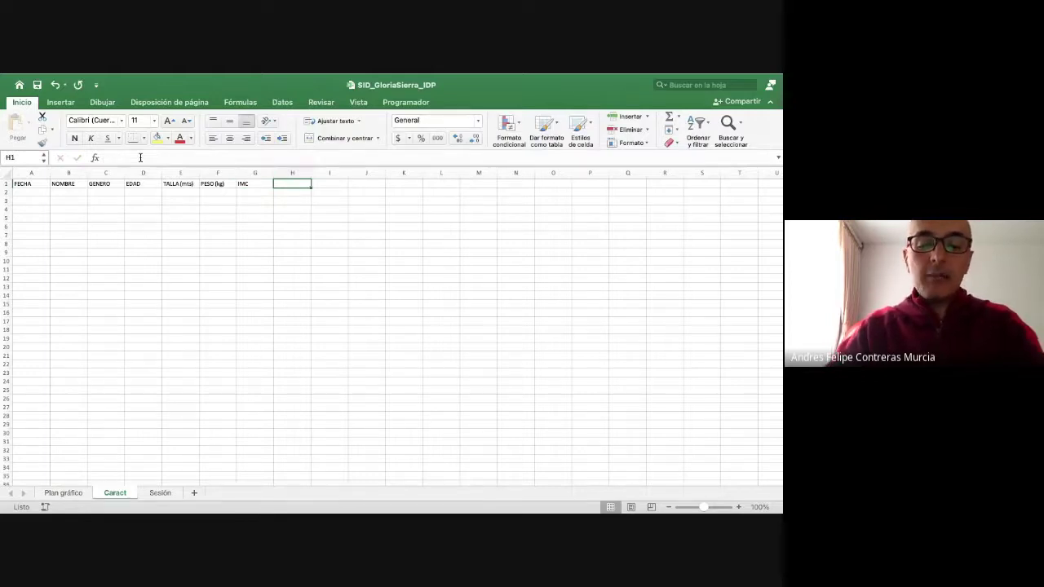
- Enter the body composition headings "% graso" in cell H1 and "& Agua" in cell I1
text(% graso)
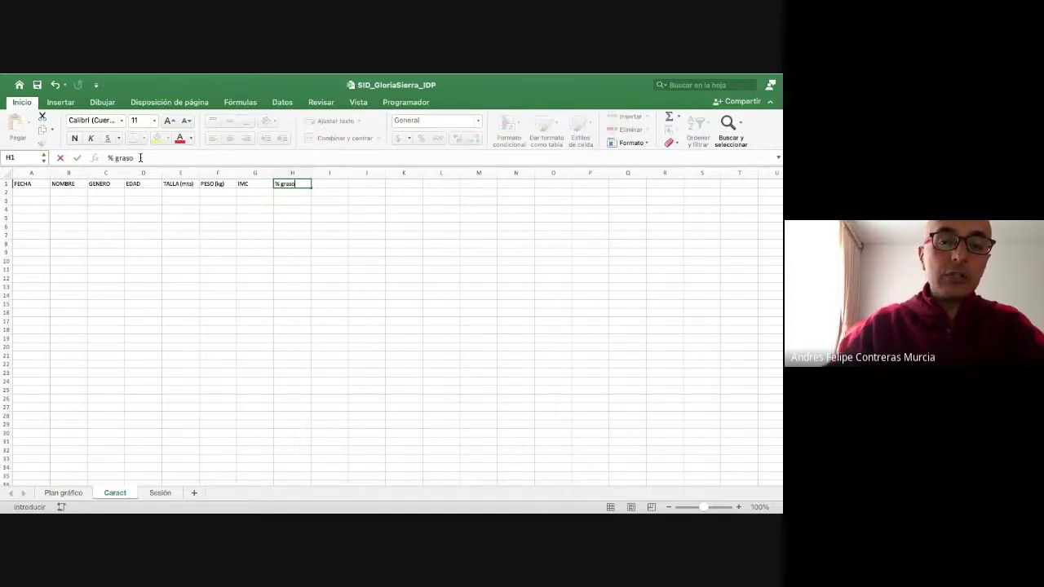
key(Tab)
text(&)
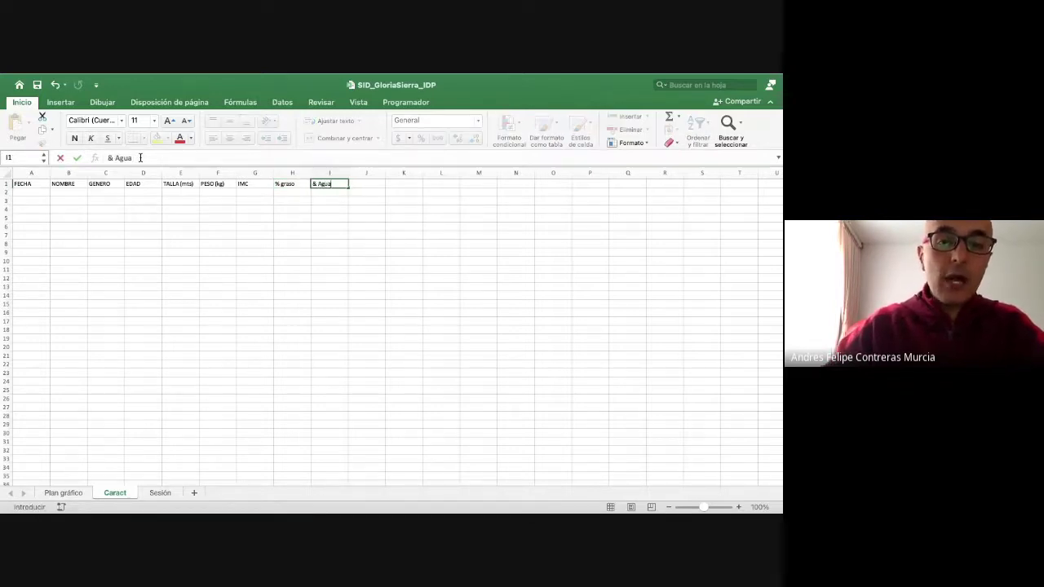
key(Tab)
- Enter the body composition headings "M. Muscular" in cell J1 and "D Osea" in cell K1
text(%)
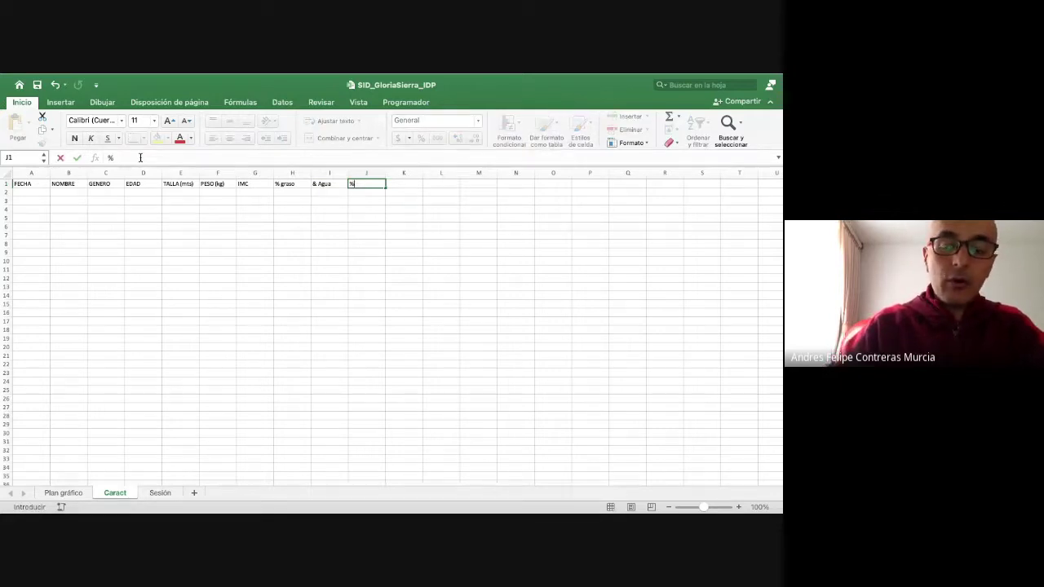
key(BackSpace)
text(M. Ma)
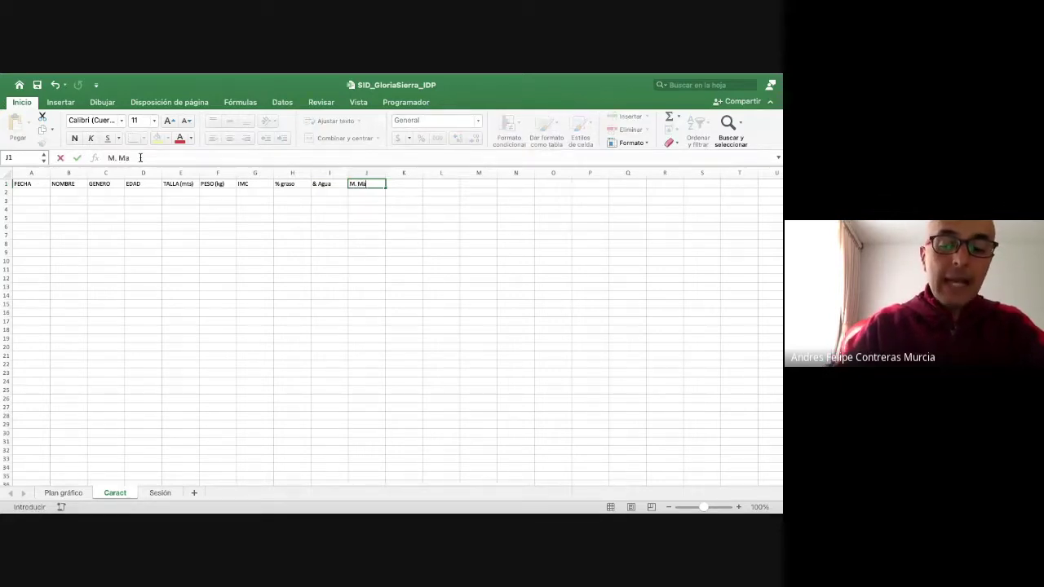
text(gra)
key(BackSpace)
key(BackSpace)
key(BackSpace)
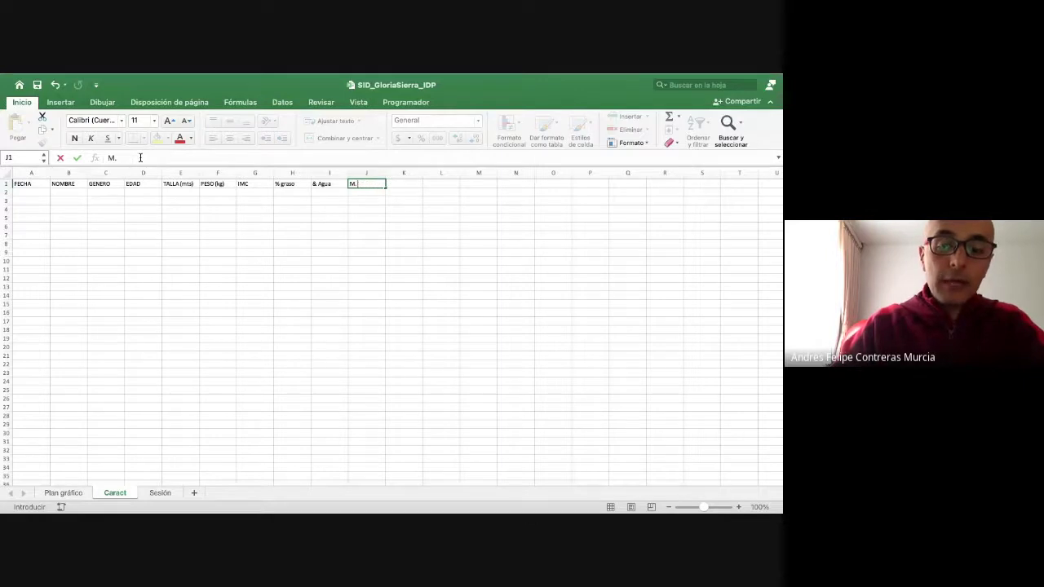
text(Muscular)
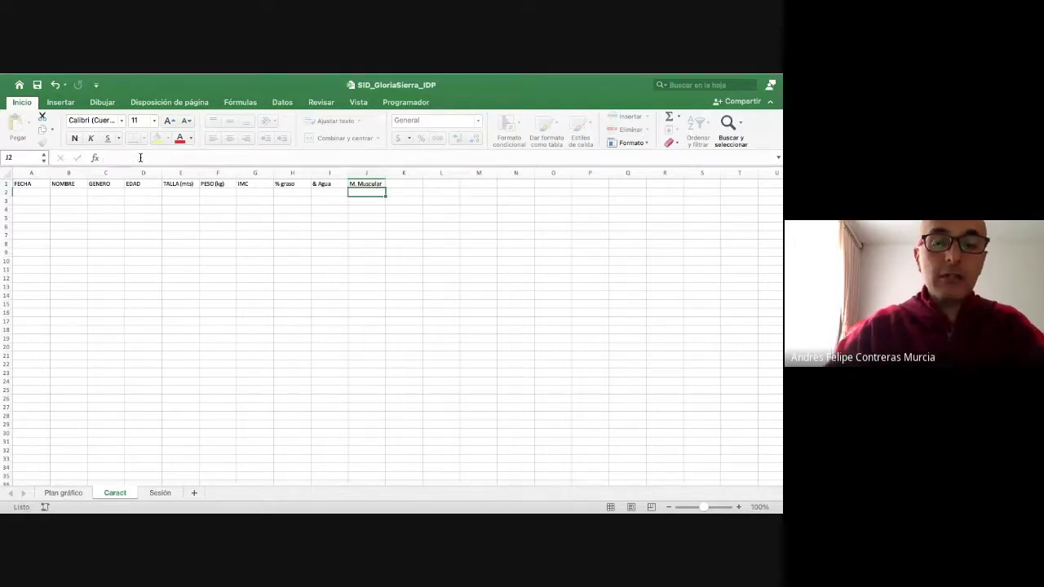
key(Tab)
text(D)
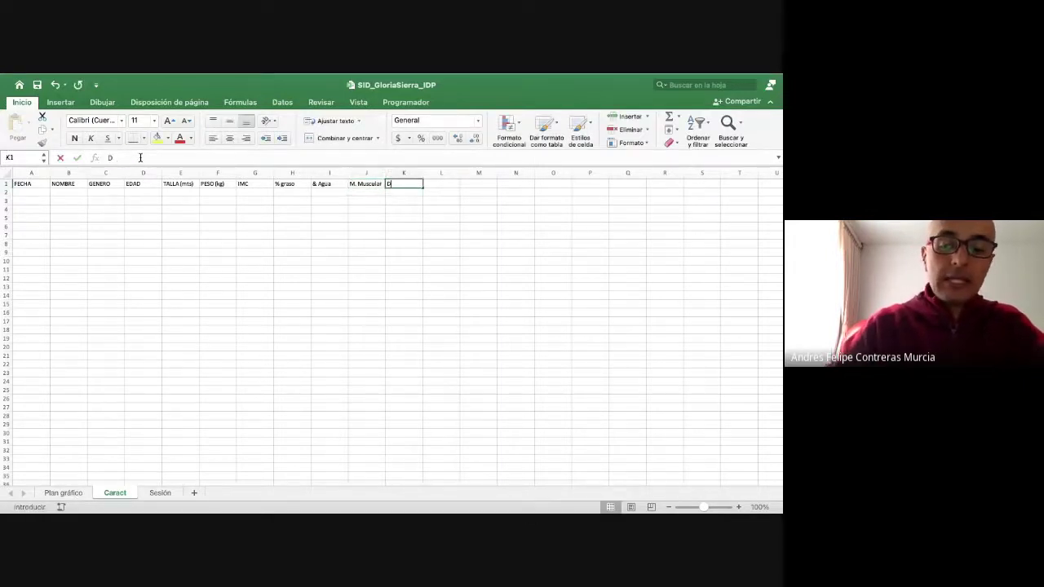
text( Osea)
key(Tab)
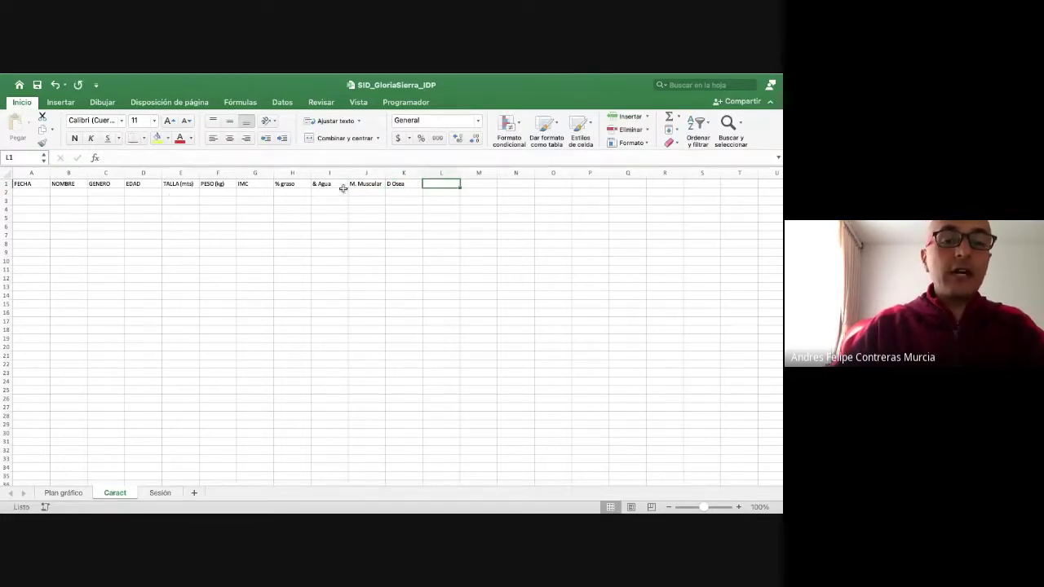
- Look up the "Alineacion columna" test on "Plan gráfico" and enter the heading "Alinea Colum" in cell L1 of "Caract"
click(71, 495)
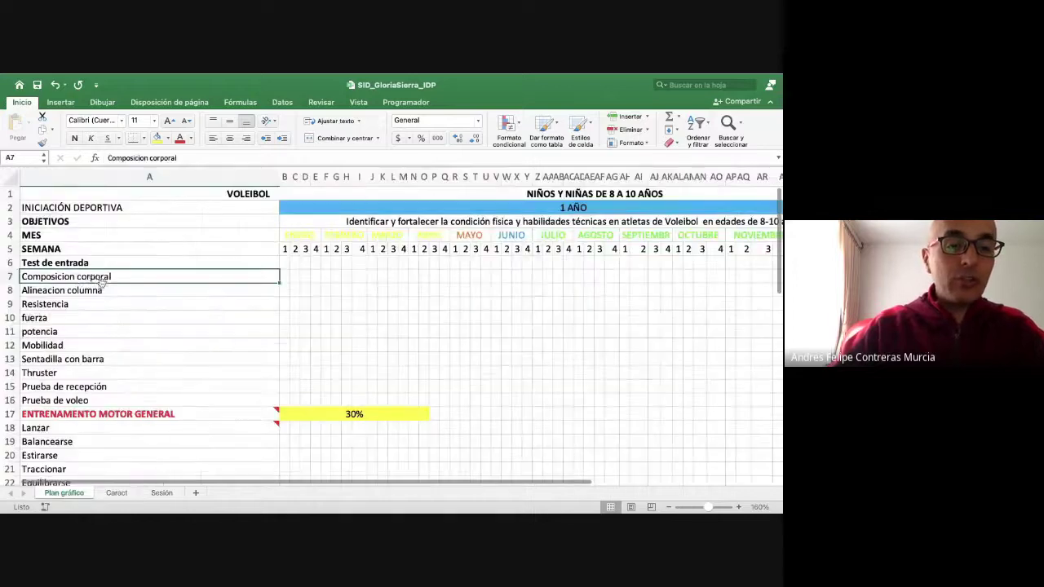
click(96, 290)
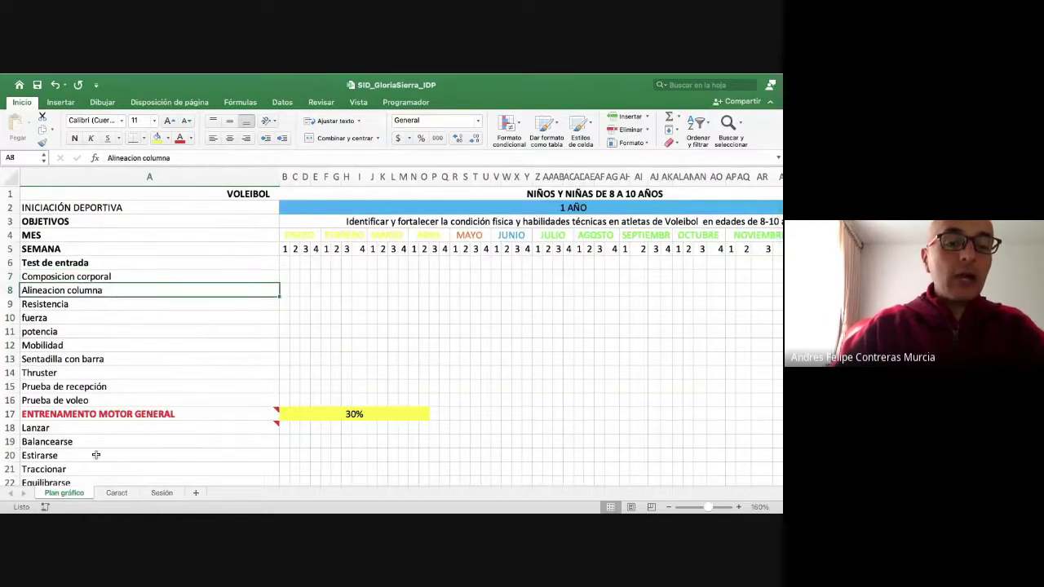
click(116, 493)
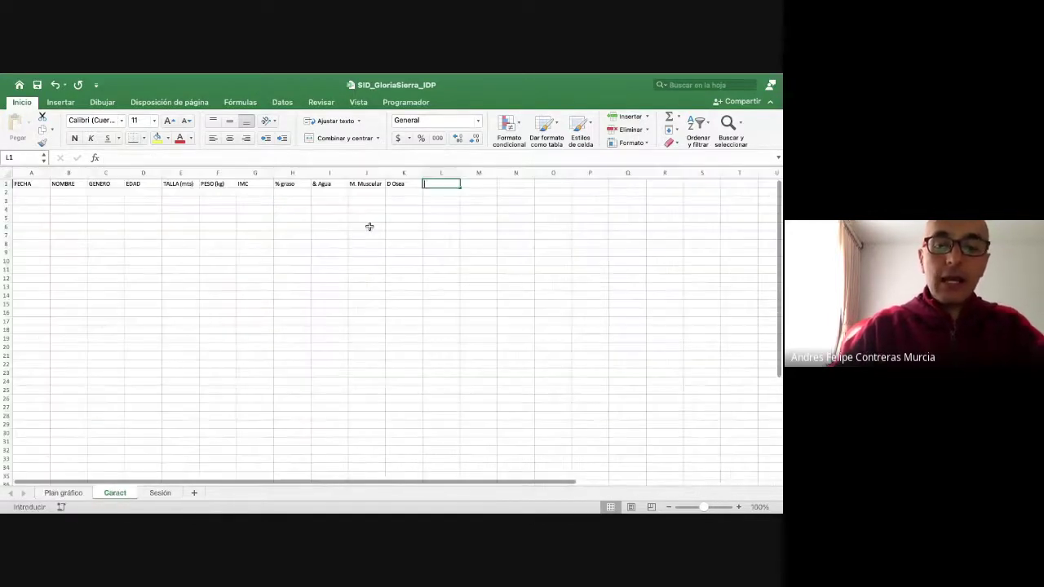
text(Alinea)
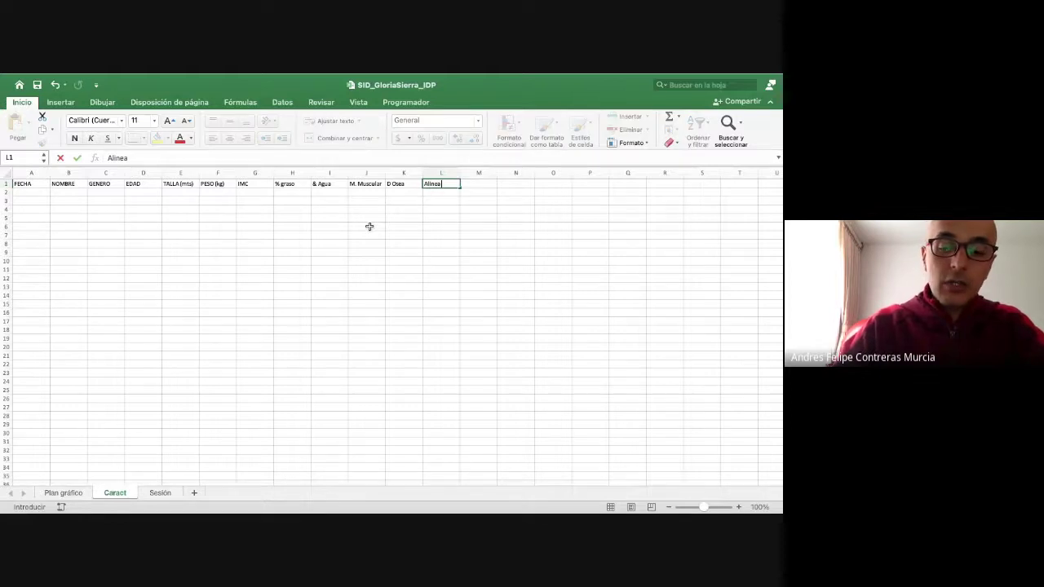
text( Colum)
key(Tab)
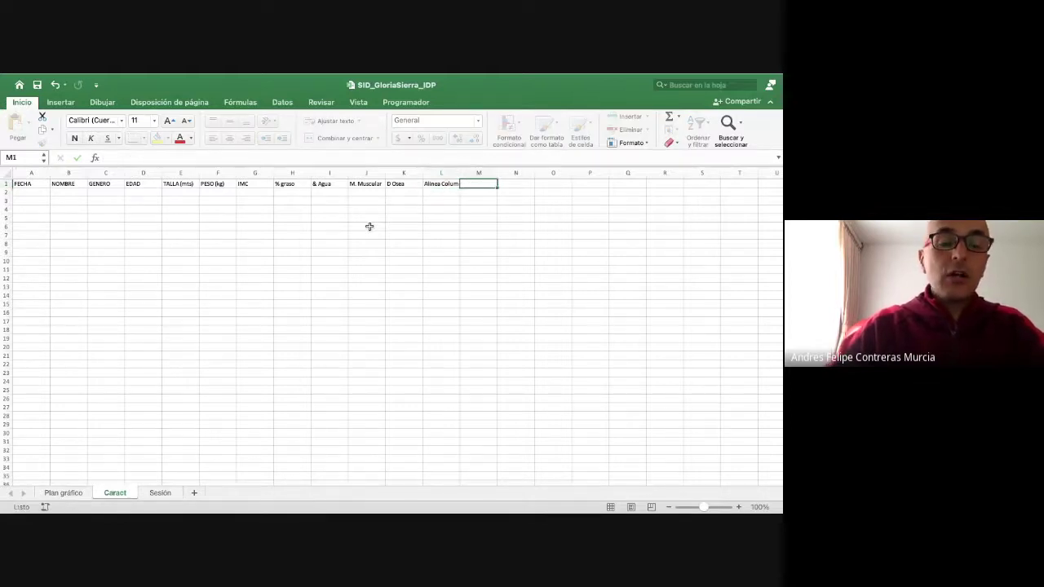
- Check the tests from "Resistencia" to "Mobilidad" on "Plan gráfico" and enter the heading "FC Reposo" in cell M1 of "Caract"
click(65, 494)
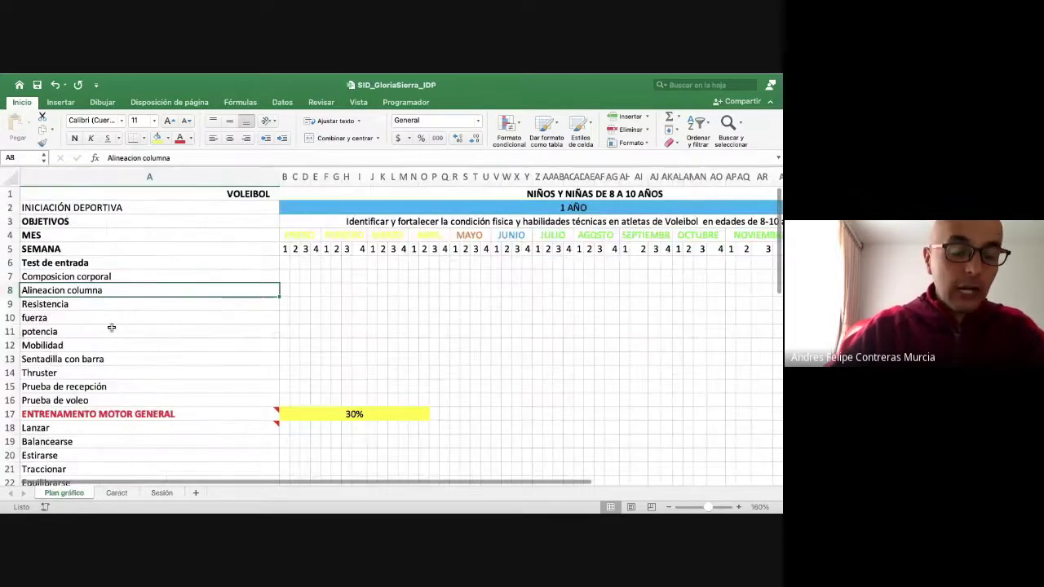
click(77, 304)
click(74, 318)
click(65, 332)
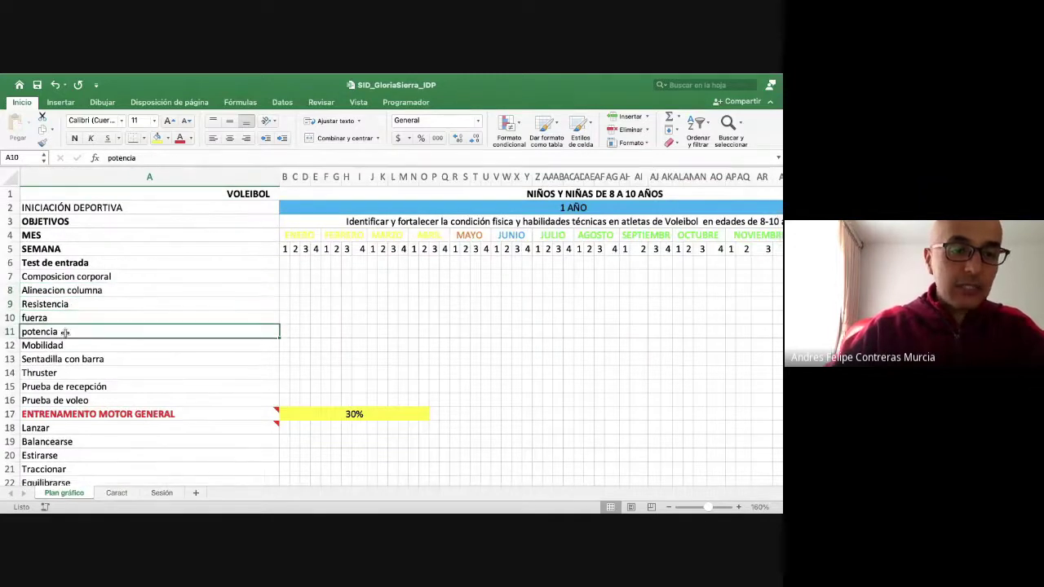
click(65, 345)
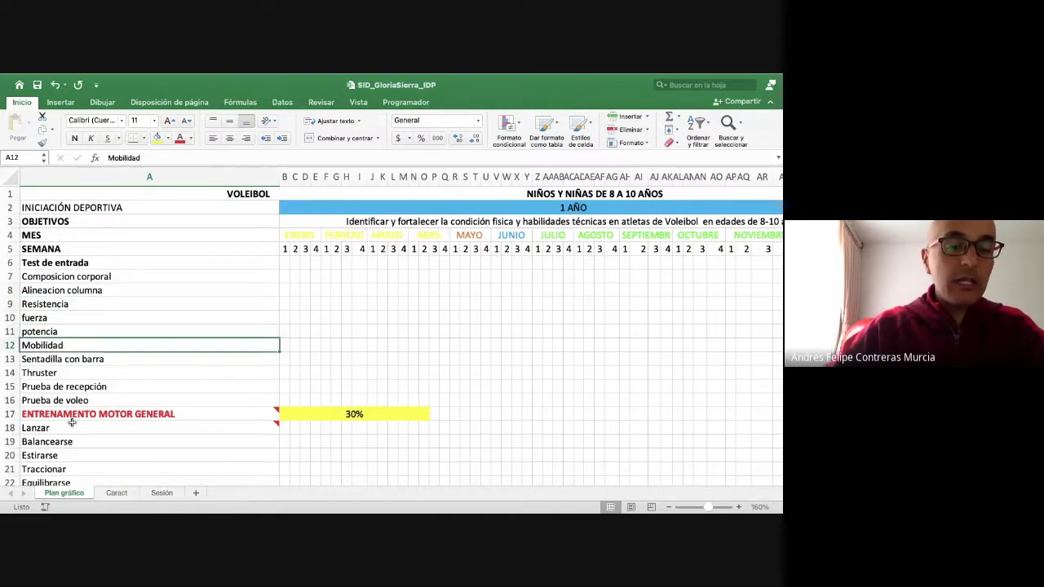
click(117, 494)
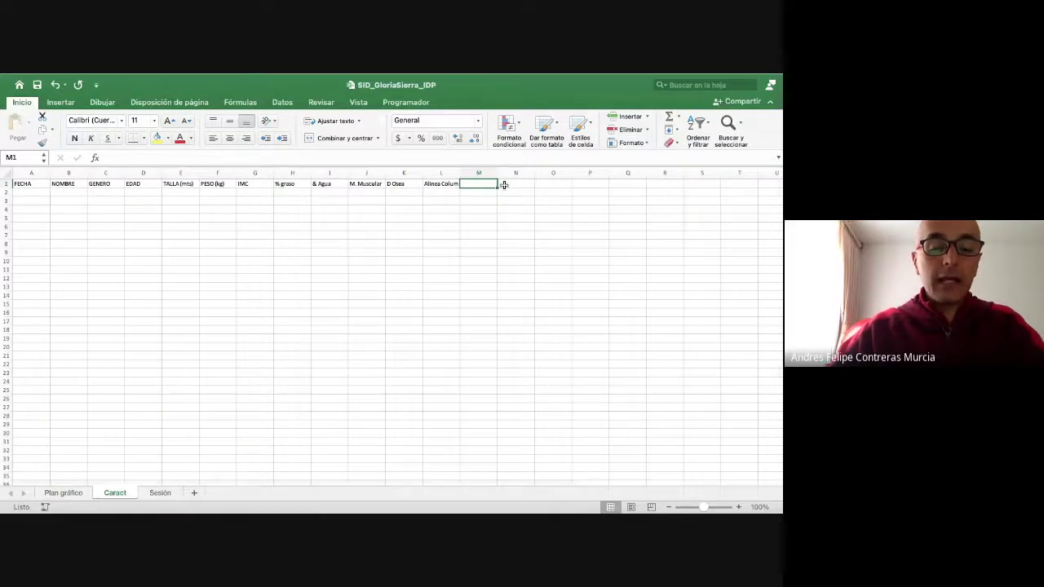
text(FC)
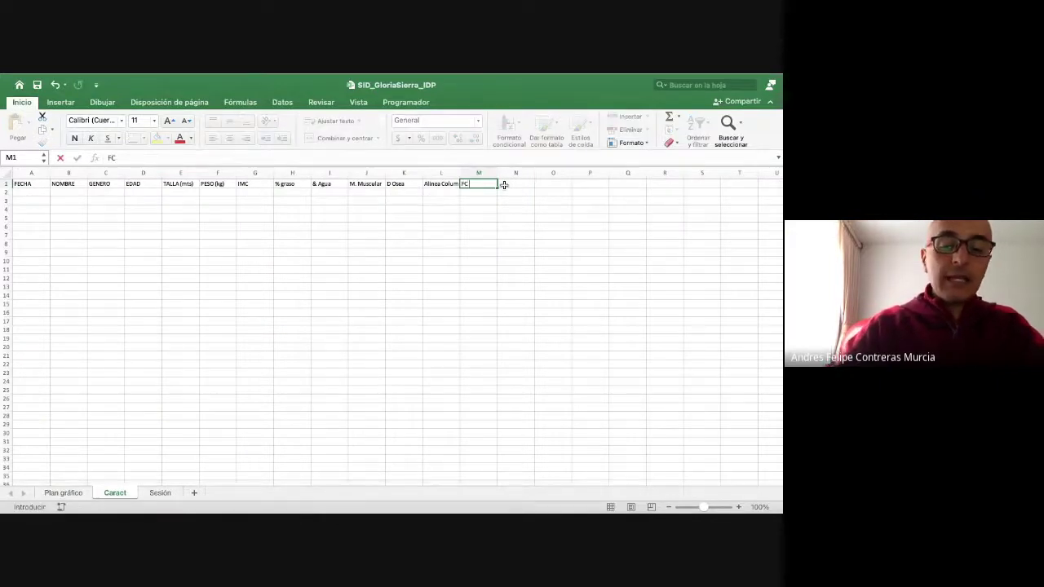
text( Repos)
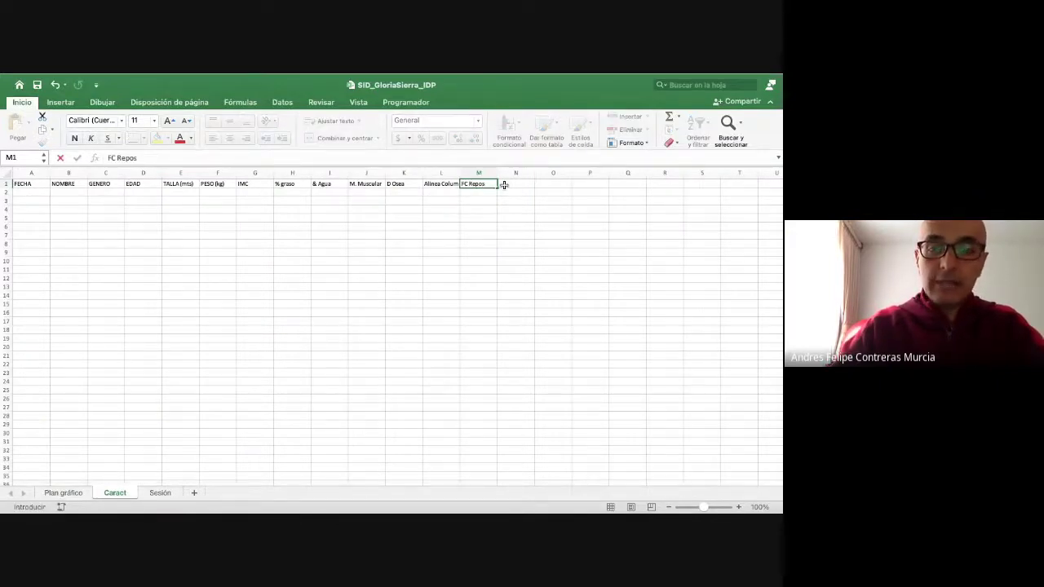
text(o)
key(Tab)
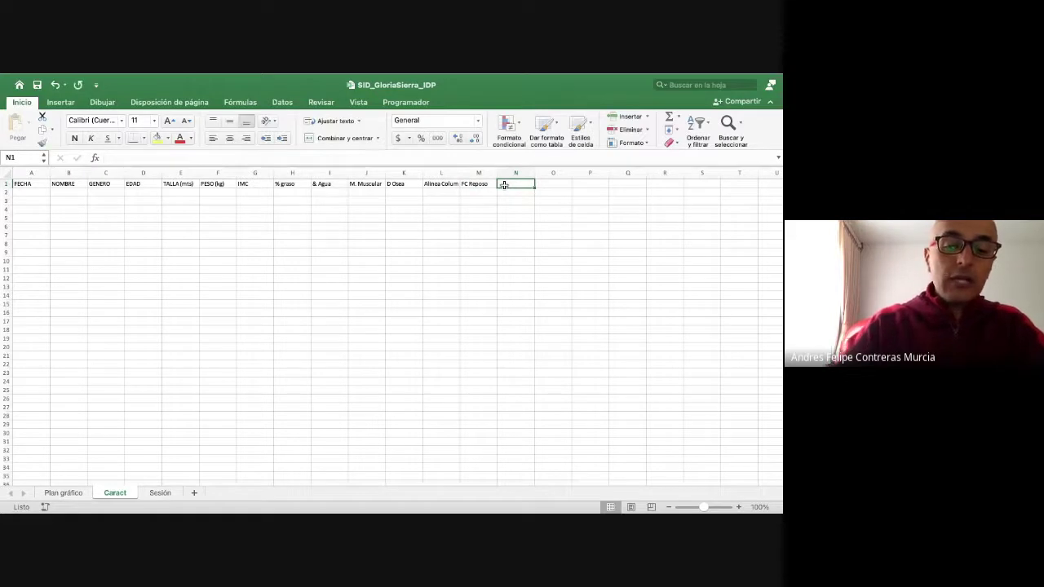
- Enter the recovery headings "Rec 1 min" in cell N1, "Rec 3 min" in O1 and "Rec 5 min" in P1
text(Rec 1 min)
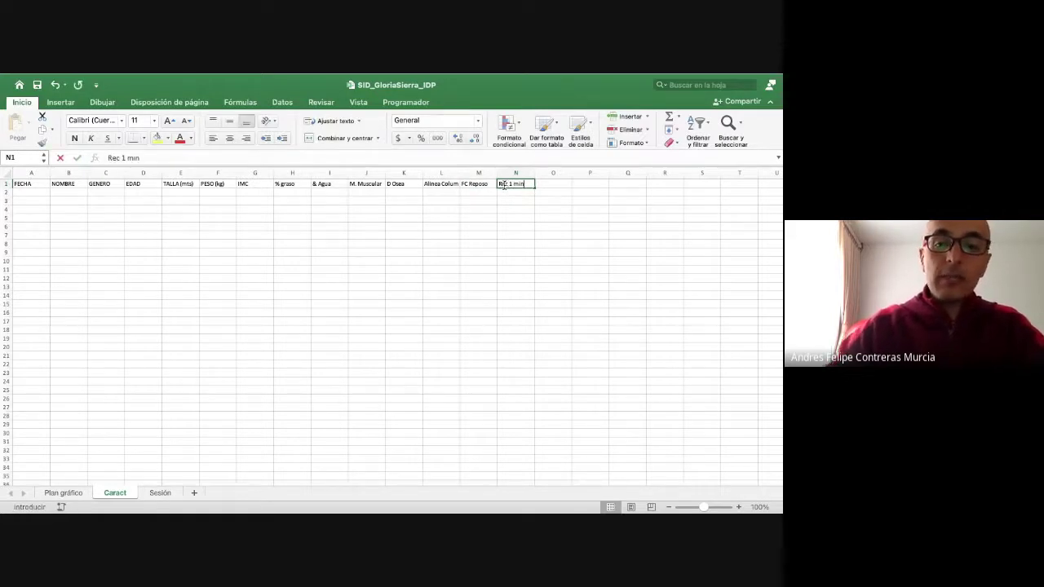
key(Tab)
text(Rec)
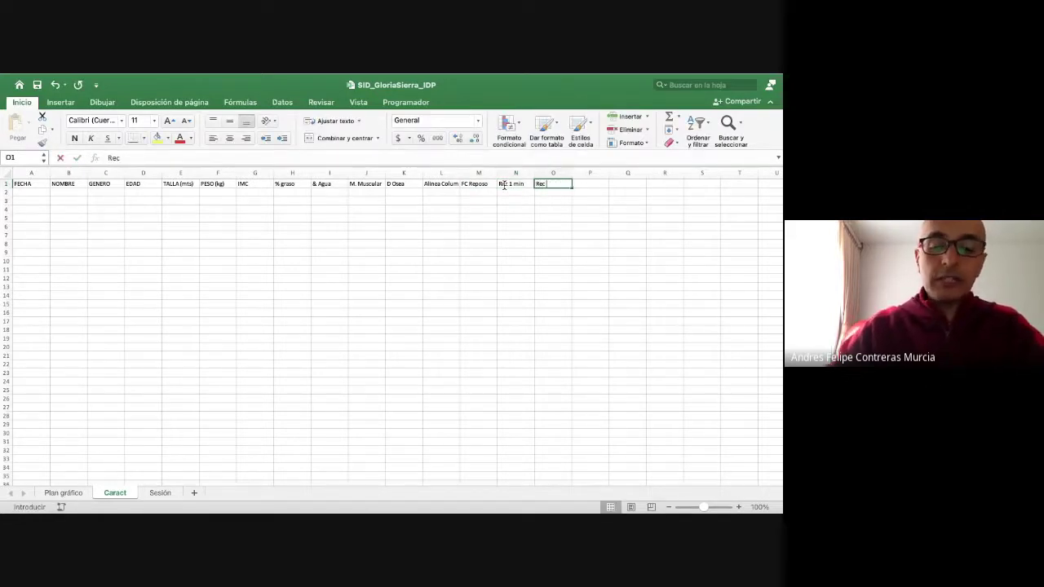
text( 3 min)
key(Tab)
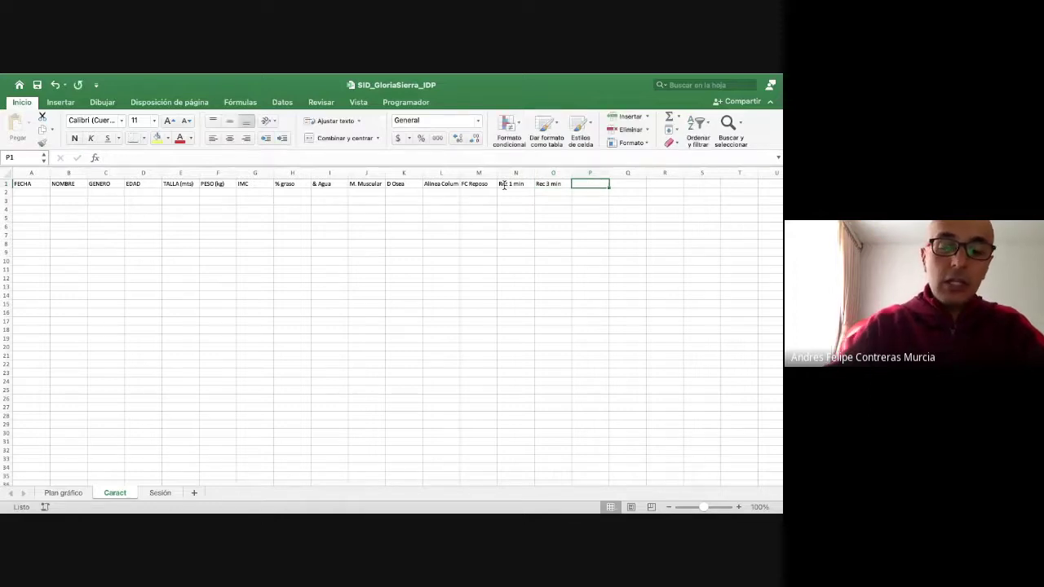
text(Rec 5 min)
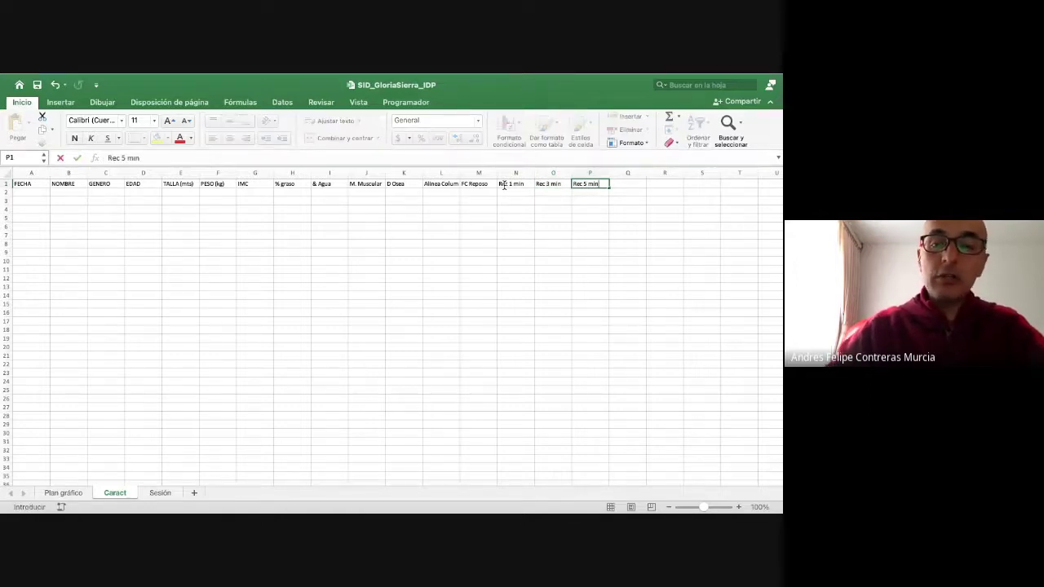
key(Return)
key(Up)
key(Left)
key(Left)
key(Left)
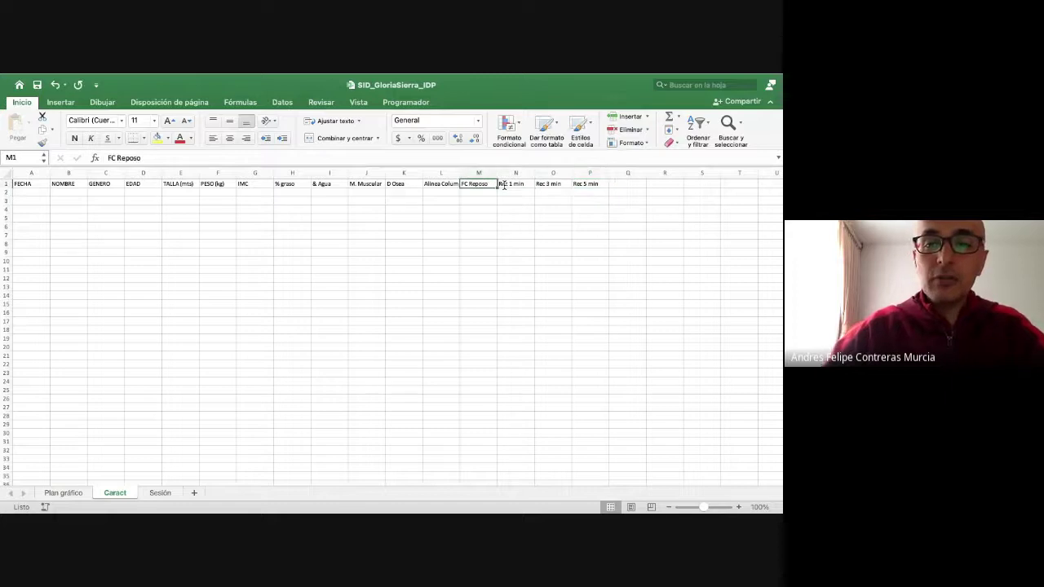
key(Right)
key(Right)
key(Right)
key(Left)
key(Left)
key(Left)
key(Right)
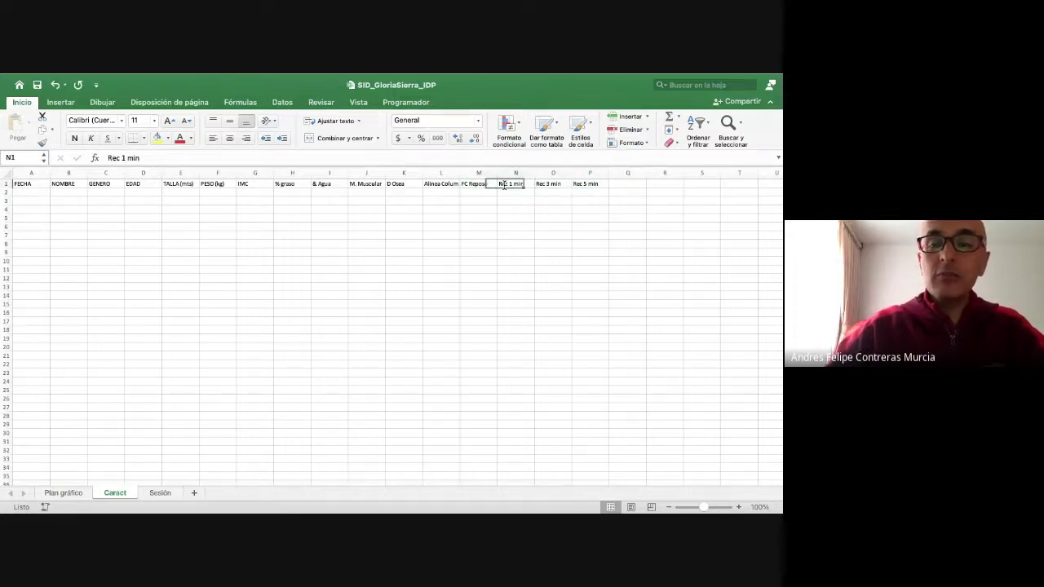
key(Right)
key(Right)
key(Left)
key(Left)
- Enter the heading "VO2 Max" in cell Q1
key(Right)
key(Right)
key(Right)
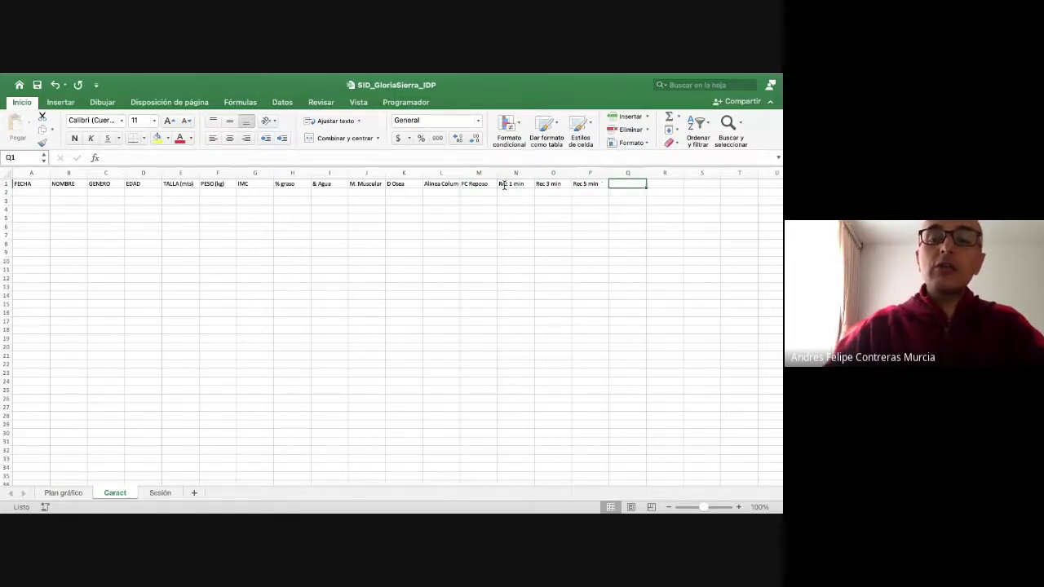
key(Left)
key(Right)
text(V)
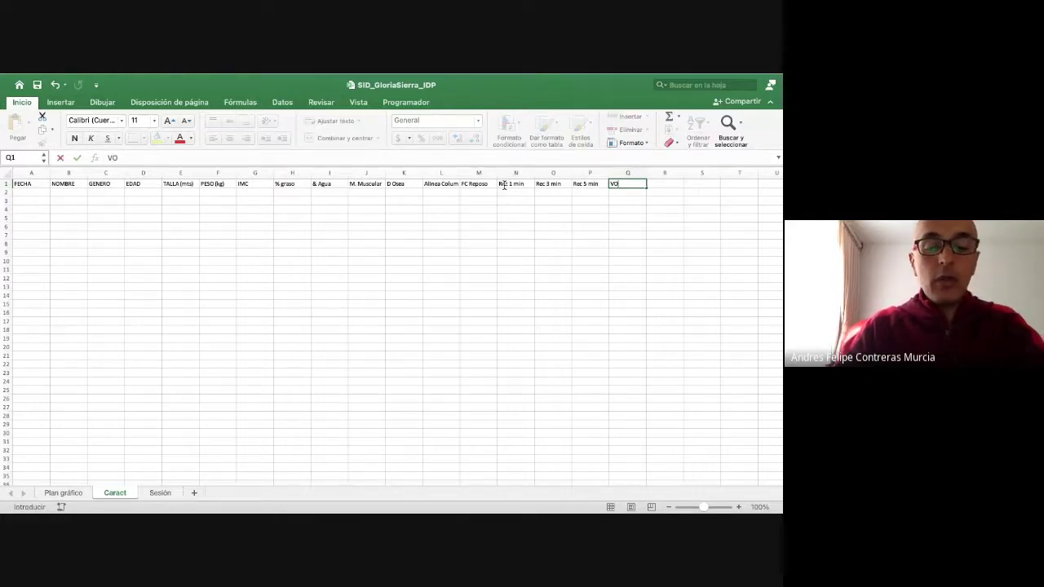
text(O2)
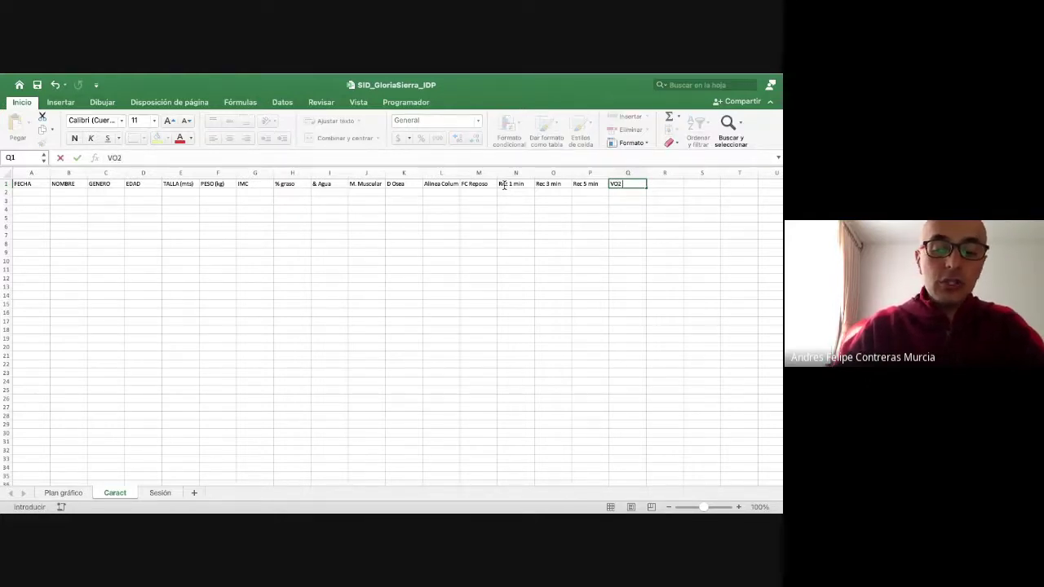
text( Max)
key(Return)
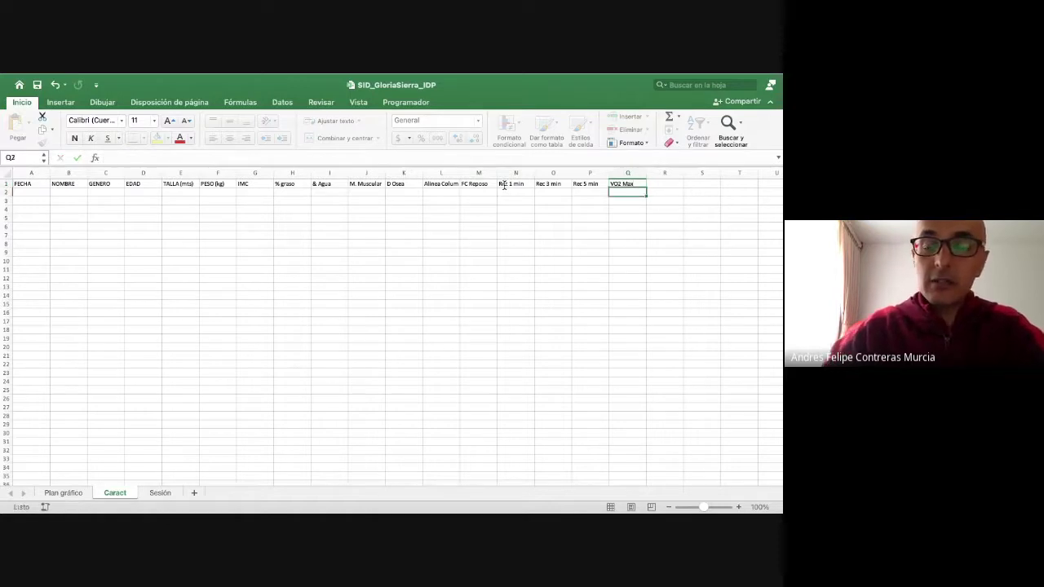
key(Up)
key(Left)
key(Left)
key(Left)
key(Right)
key(Right)
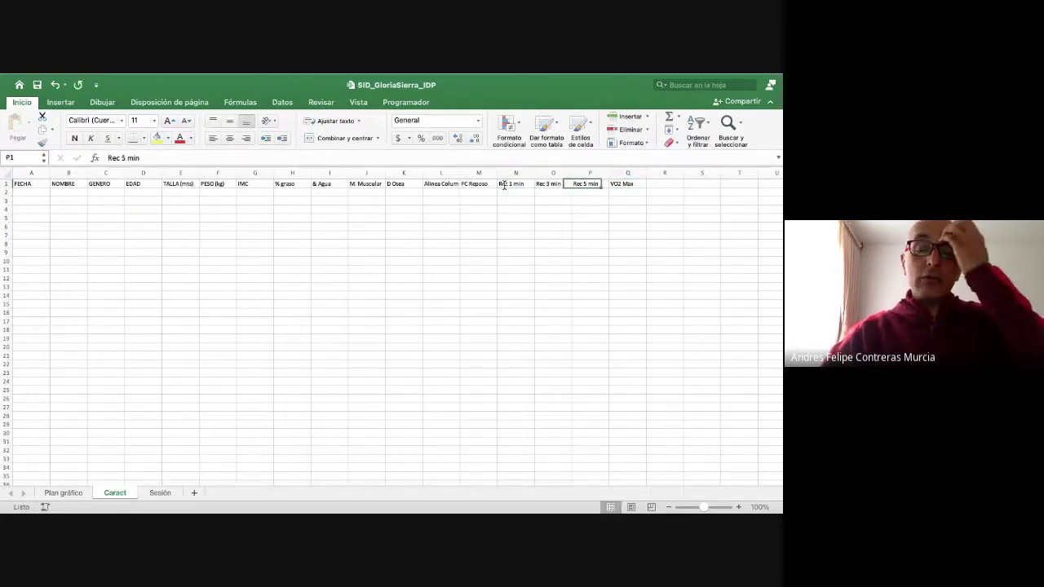
key(Right)
key(Left)
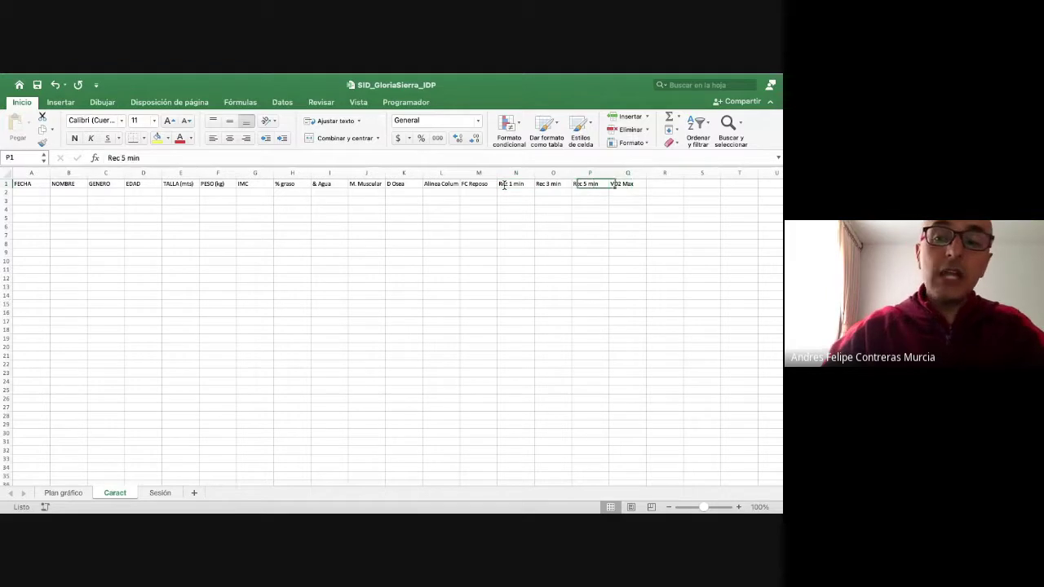
key(Left)
key(Left)
key(Left)
key(Right)
key(Right)
key(Right)
key(Right)
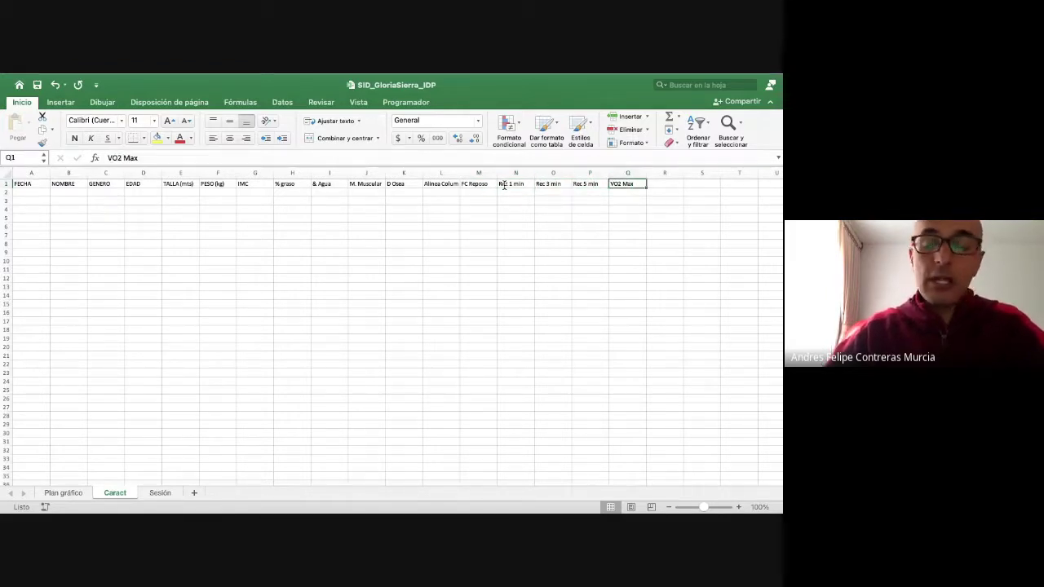
- Check the test list on "Plan gráfico" and enter the headings "Press Plano" in R1 and "Dominadas" in S1 of "Caract"
key(Right)
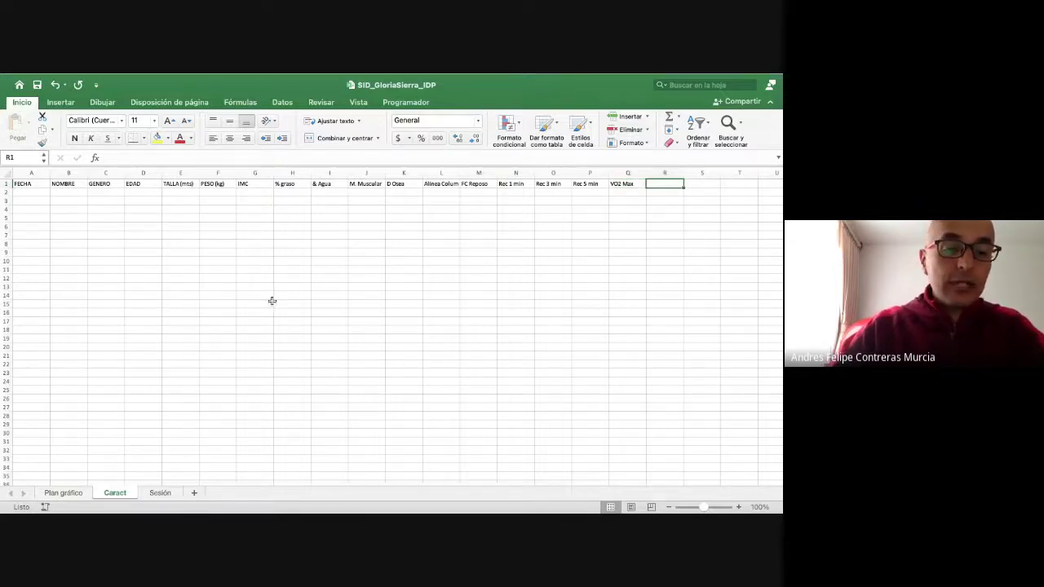
click(69, 493)
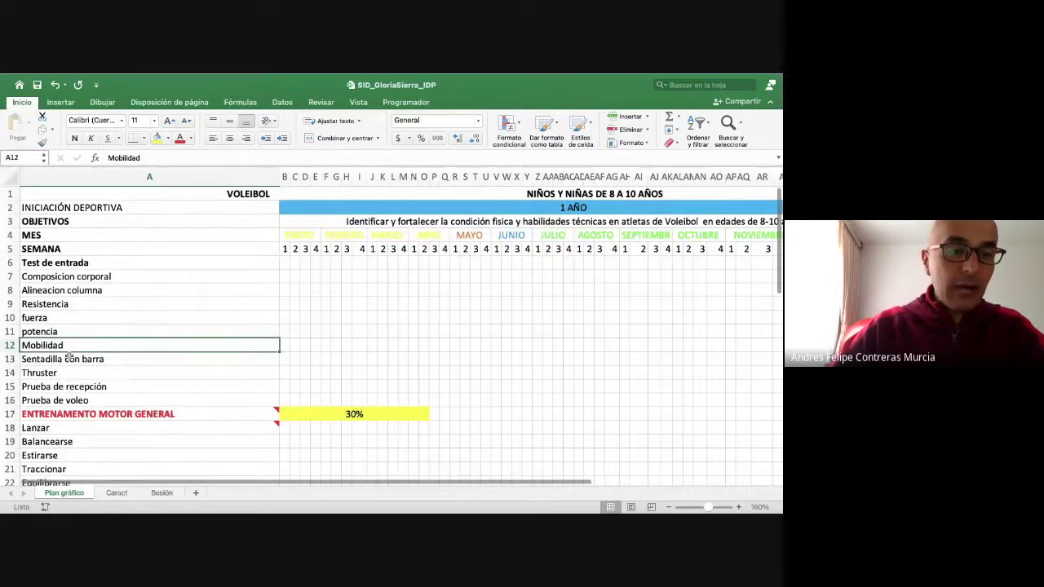
click(116, 493)
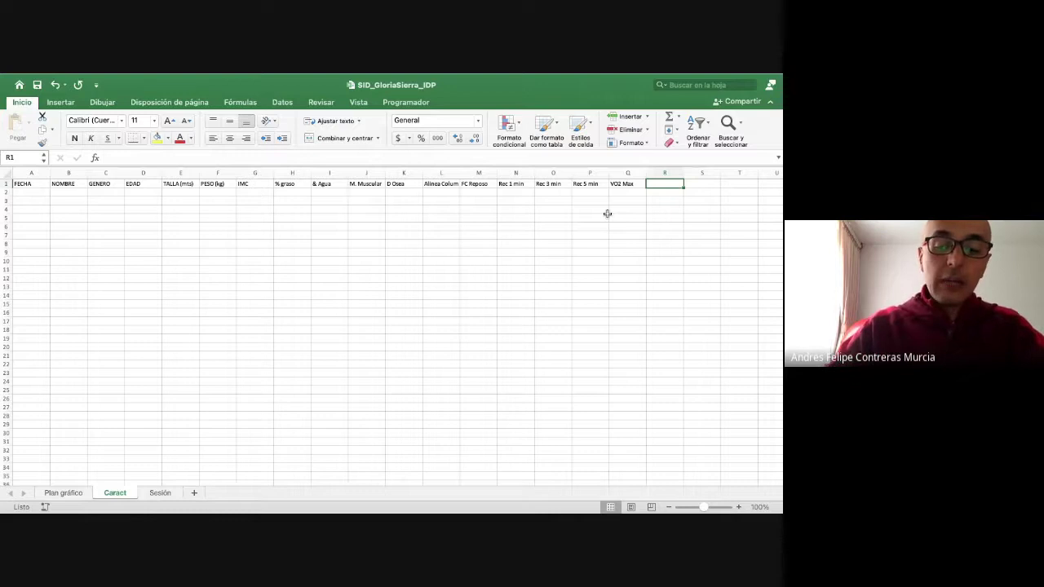
text(Press P)
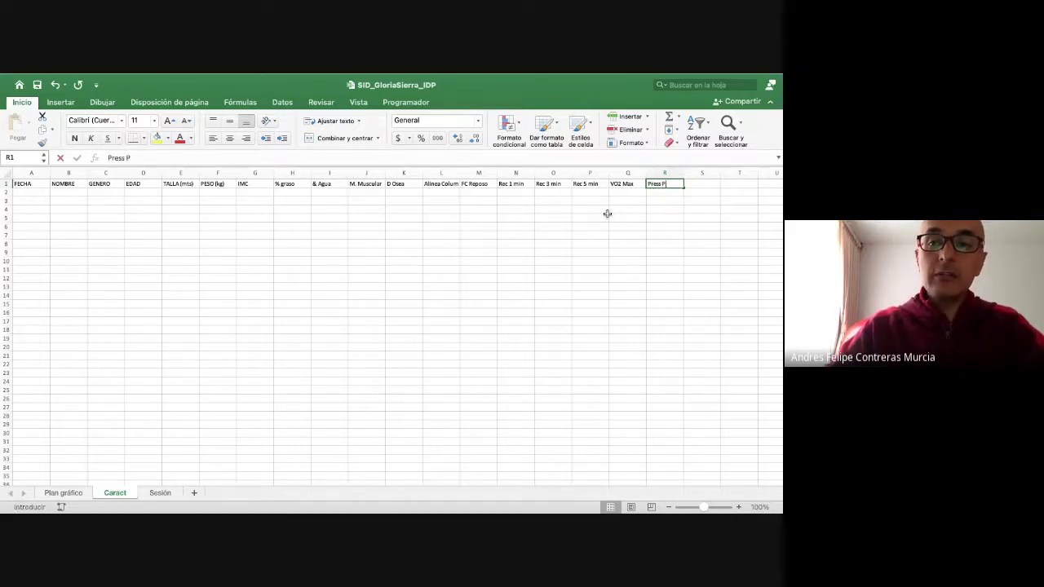
text(lanz)
key(BackSpace)
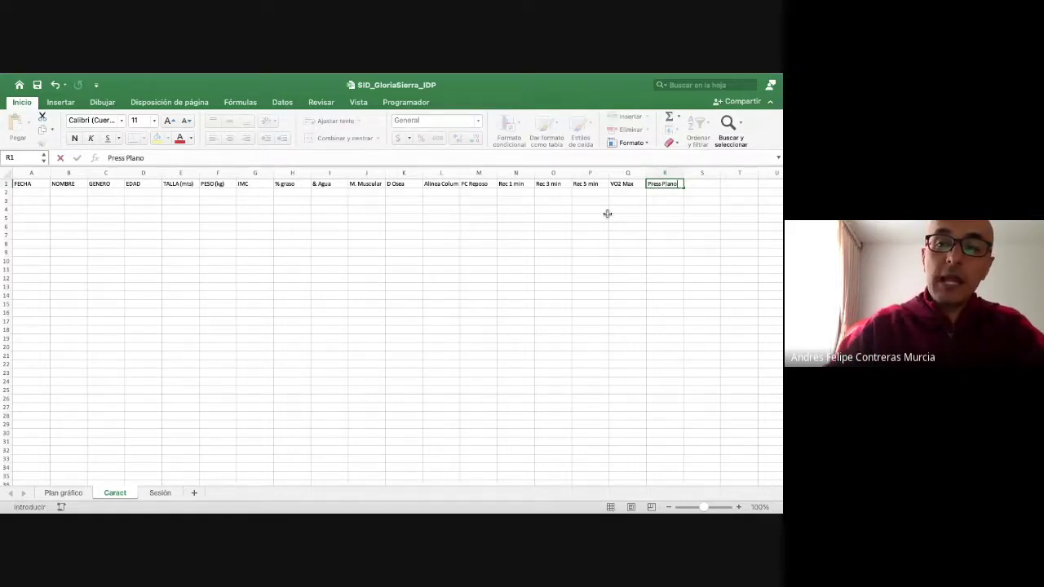
key(Tab)
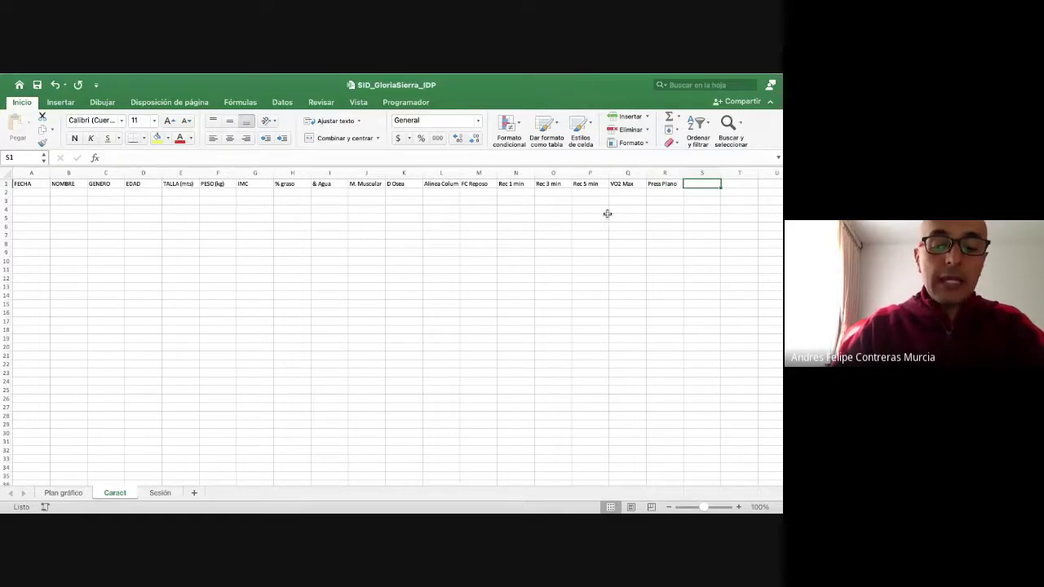
text(Dominadas)
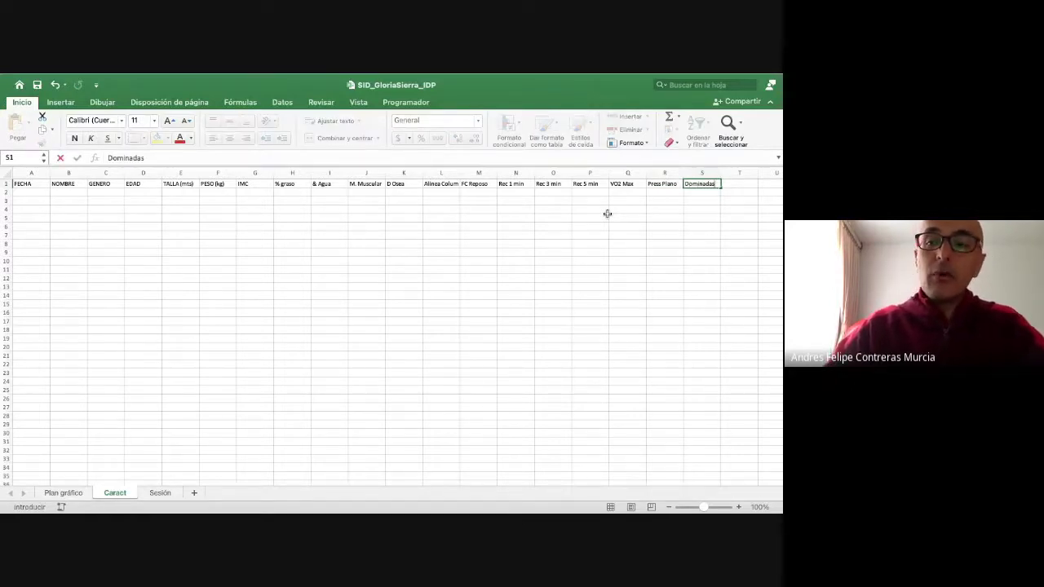
key(Tab)
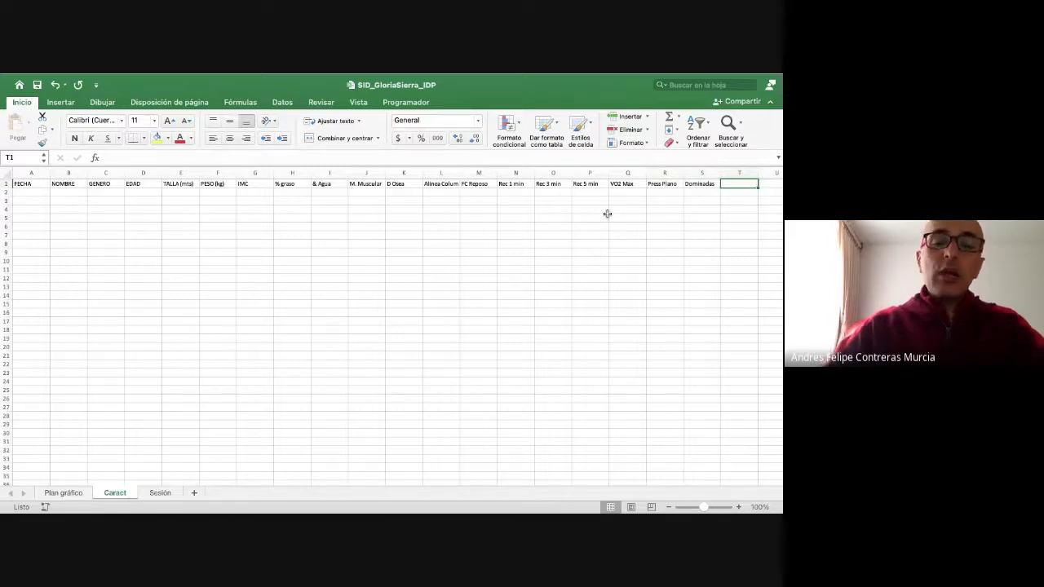
key(Right)
key(Left)
key(Left)
key(Right)
key(Right)
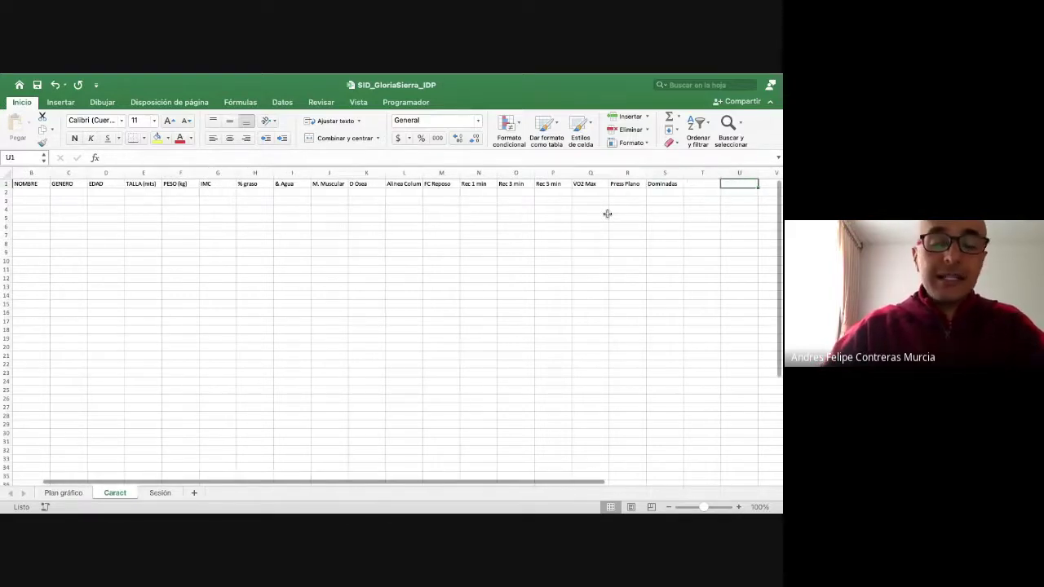
- Review the entry tests from "Sentadilla con barra" to "Prueba de recepción" on "Plan gráfico" and return to "Caract"
click(65, 493)
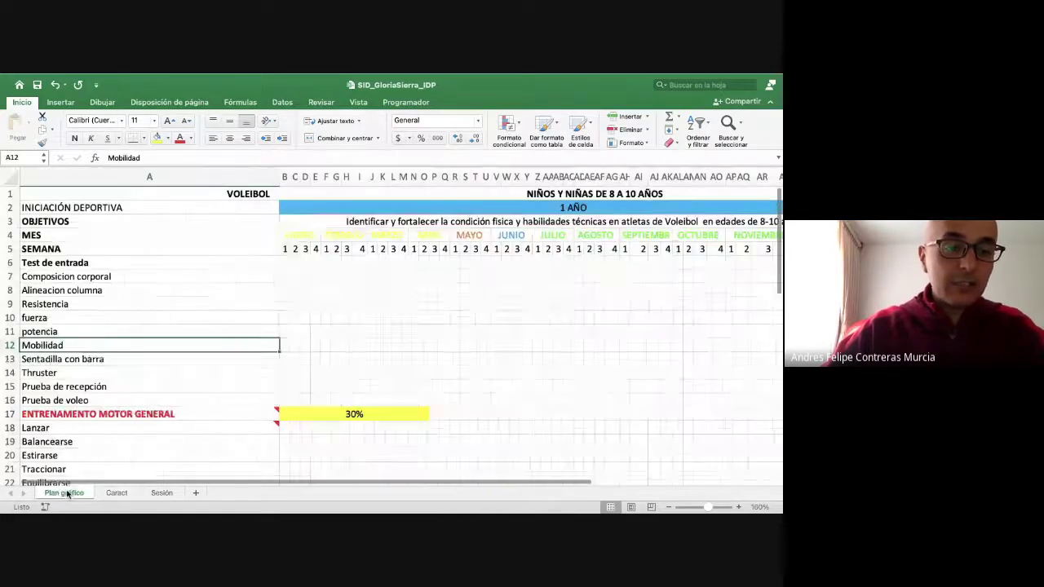
click(74, 360)
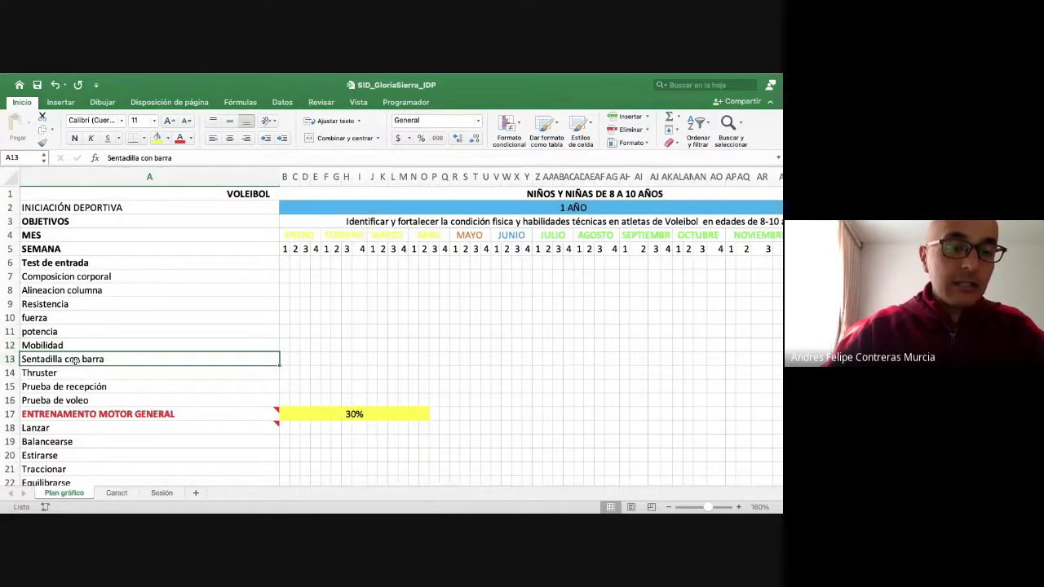
click(79, 387)
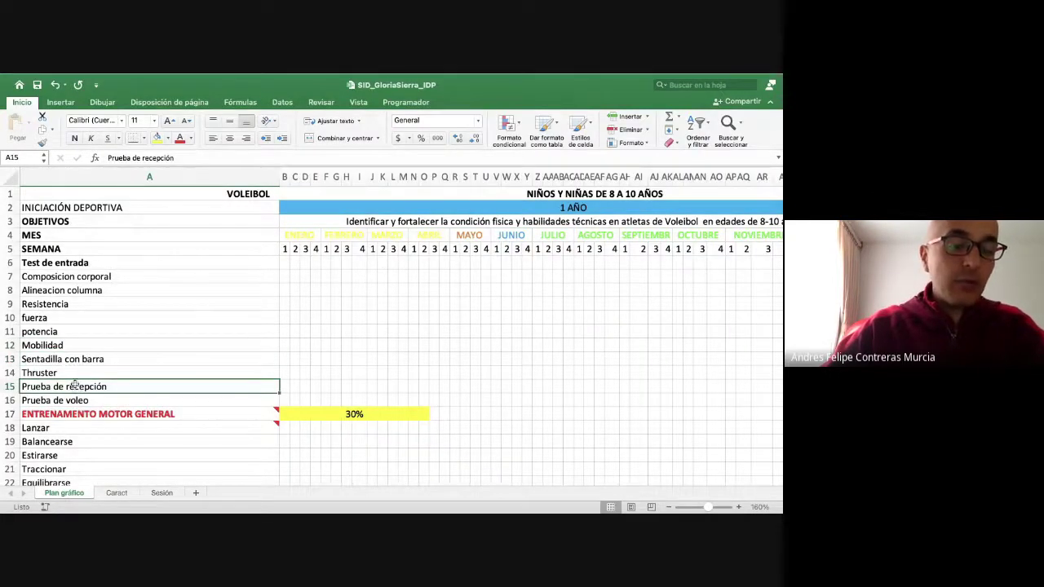
click(78, 377)
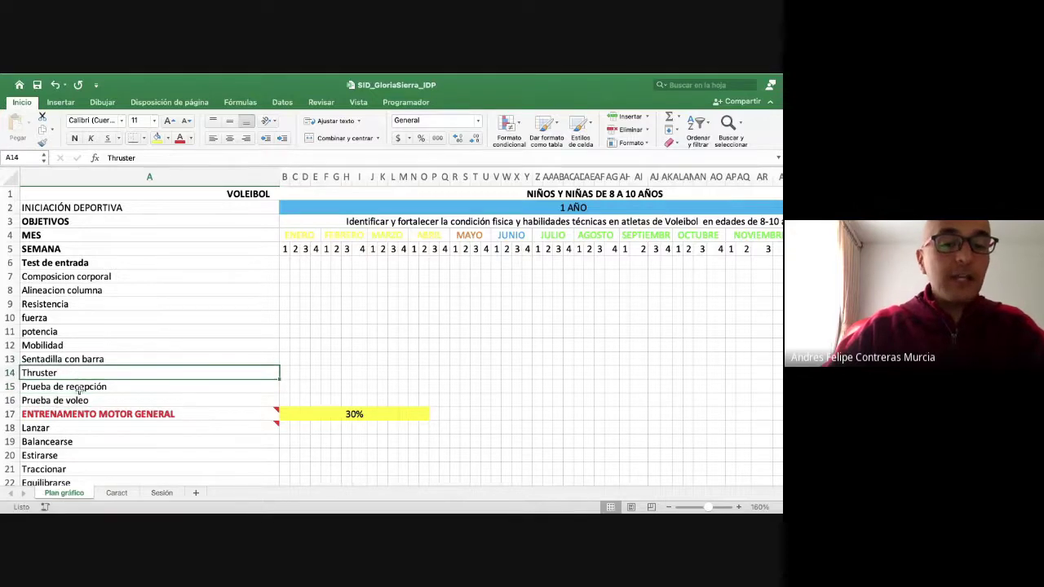
click(117, 494)
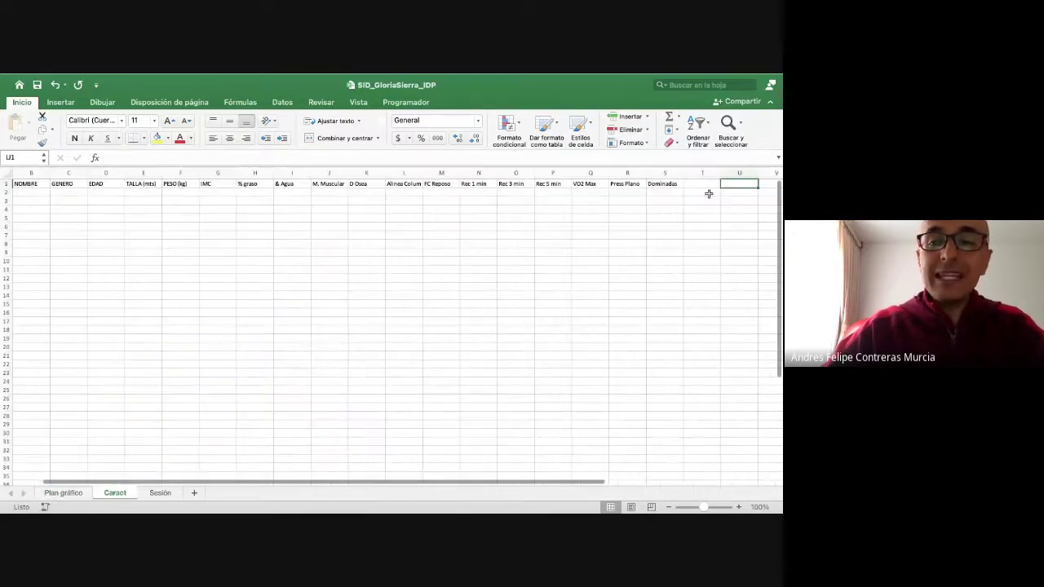
- Align all cells of the "Caract" sheet to the left and vertically in the middle
scroll(242, 194, left, 2)
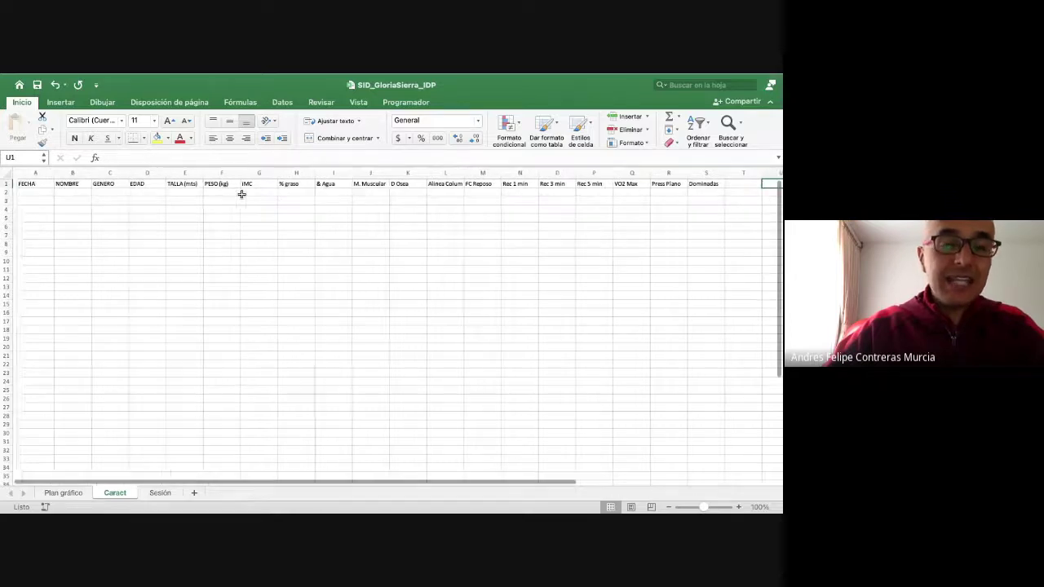
click(6, 184)
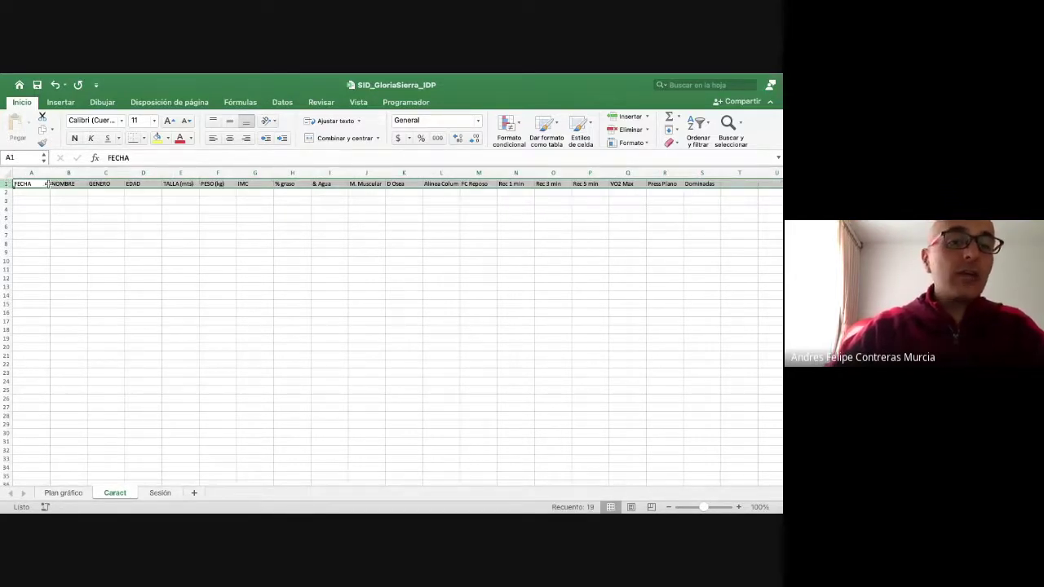
click(12, 175)
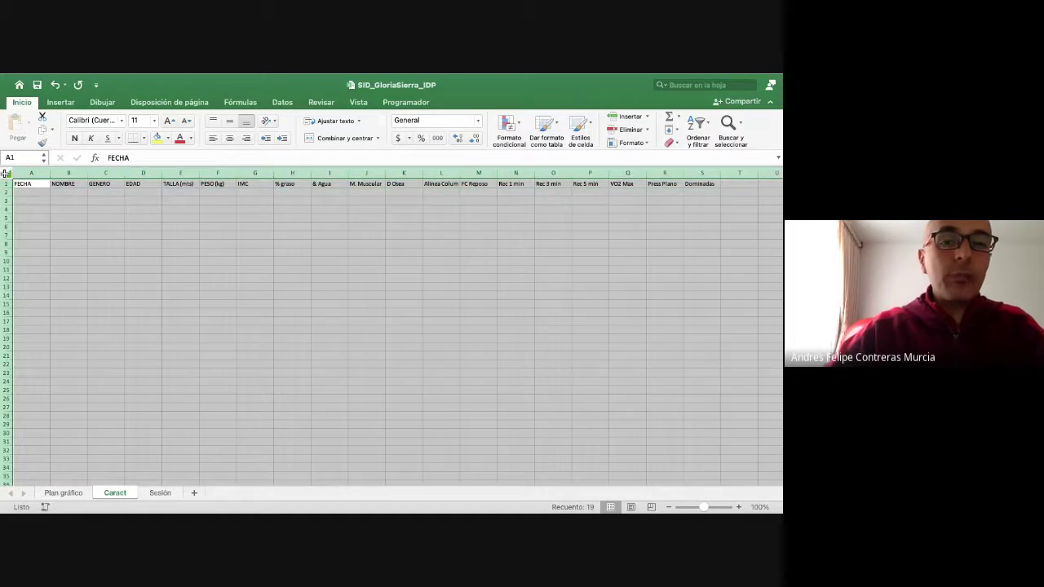
click(213, 139)
click(65, 232)
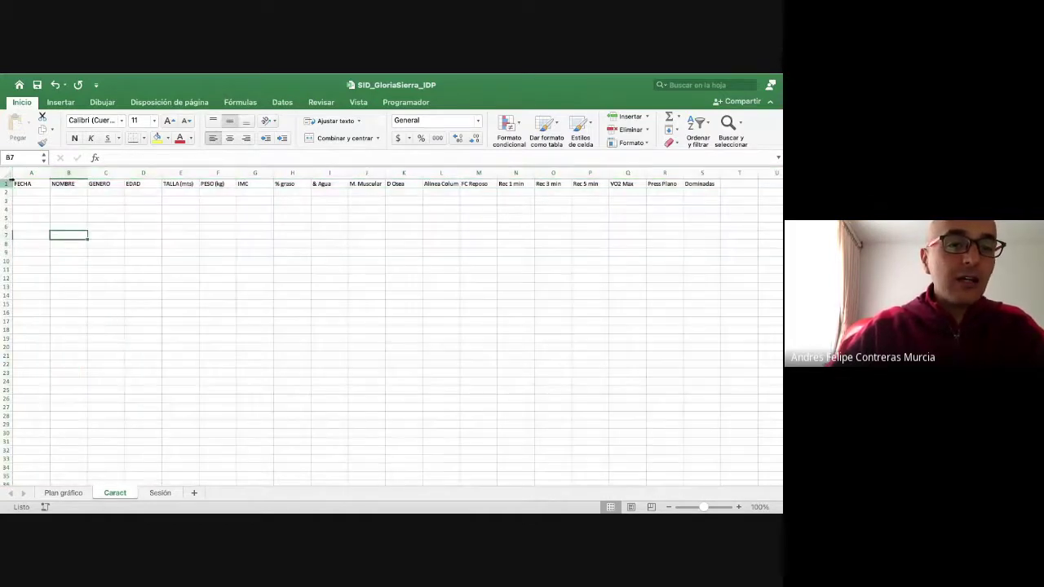
- Centre the headings in row 1 horizontally and make them bold
click(7, 183)
click(229, 138)
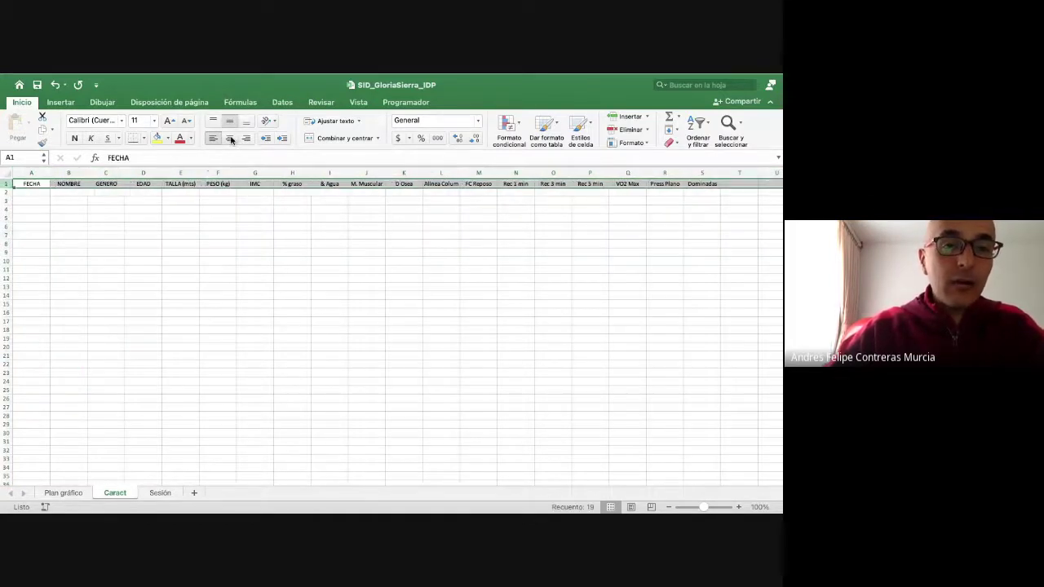
click(76, 140)
click(70, 224)
click(36, 190)
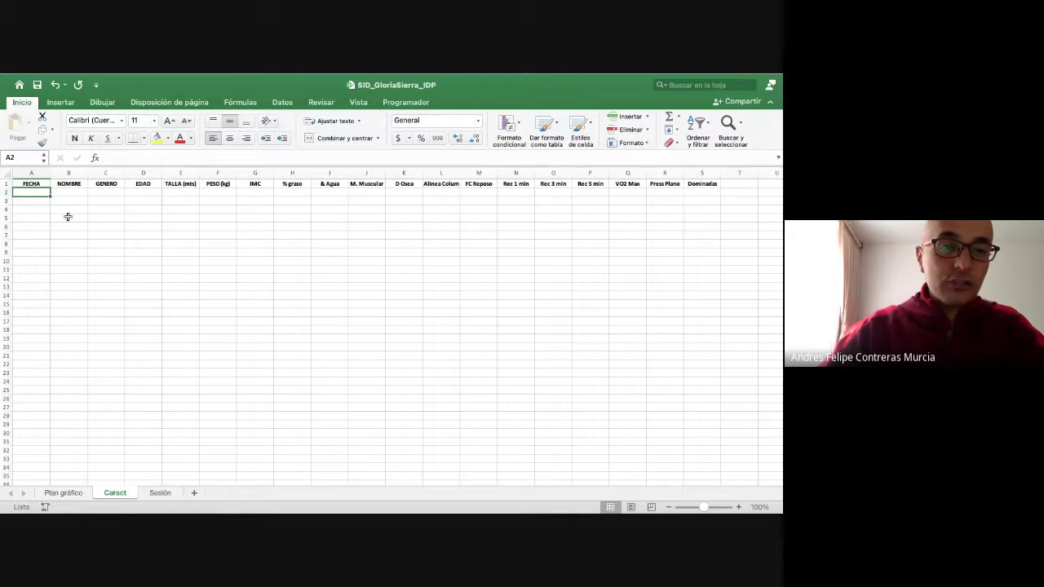
click(6, 184)
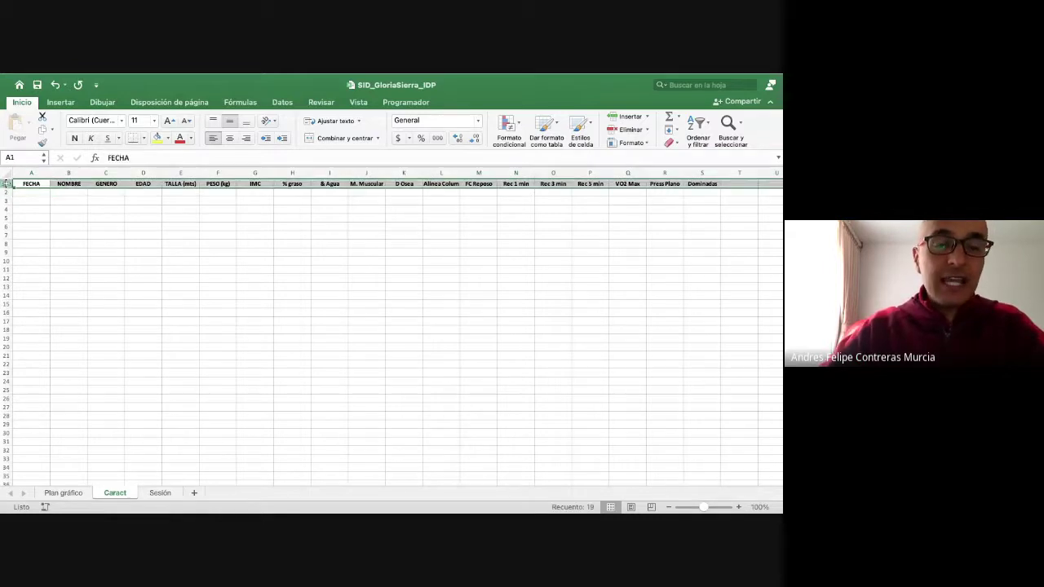
drag(185, 196, 181, 190)
click(181, 191)
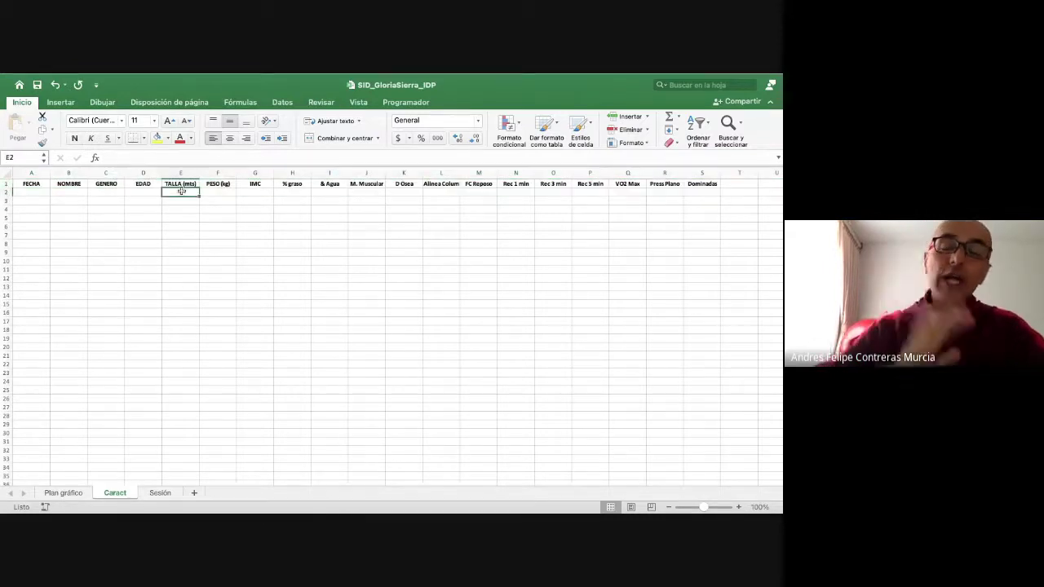
- Enter "Usted" as the athlete's name in B2 of the "Caract" sheet
key(Left)
key(Left)
key(Left)
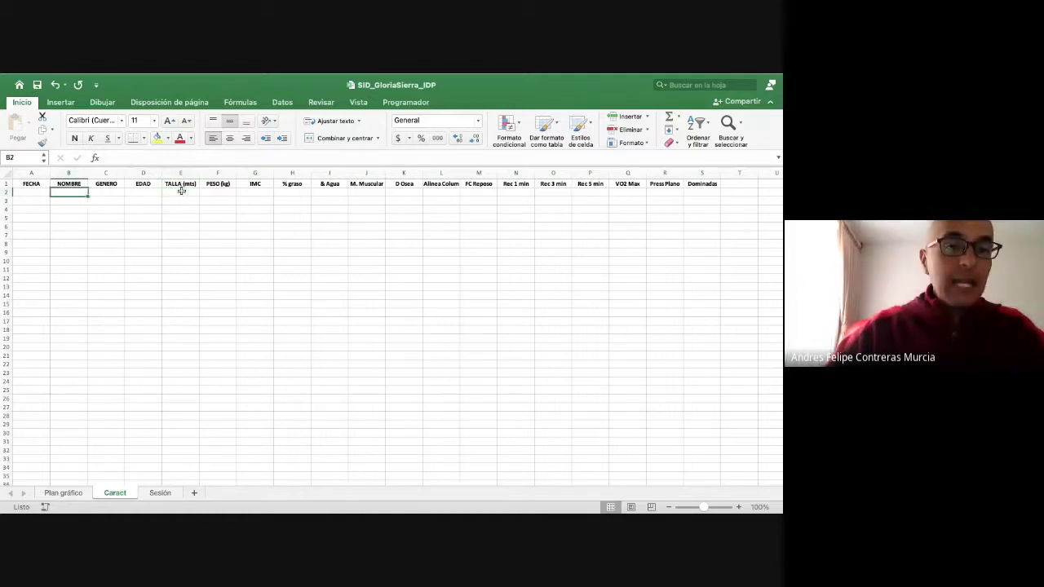
text(Usted)
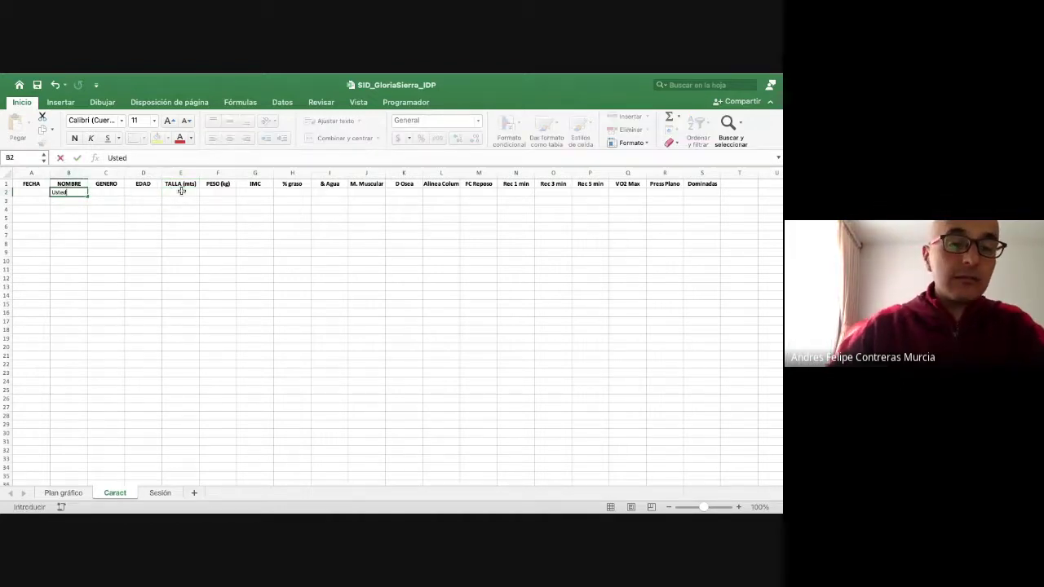
key(Return)
key(Up)
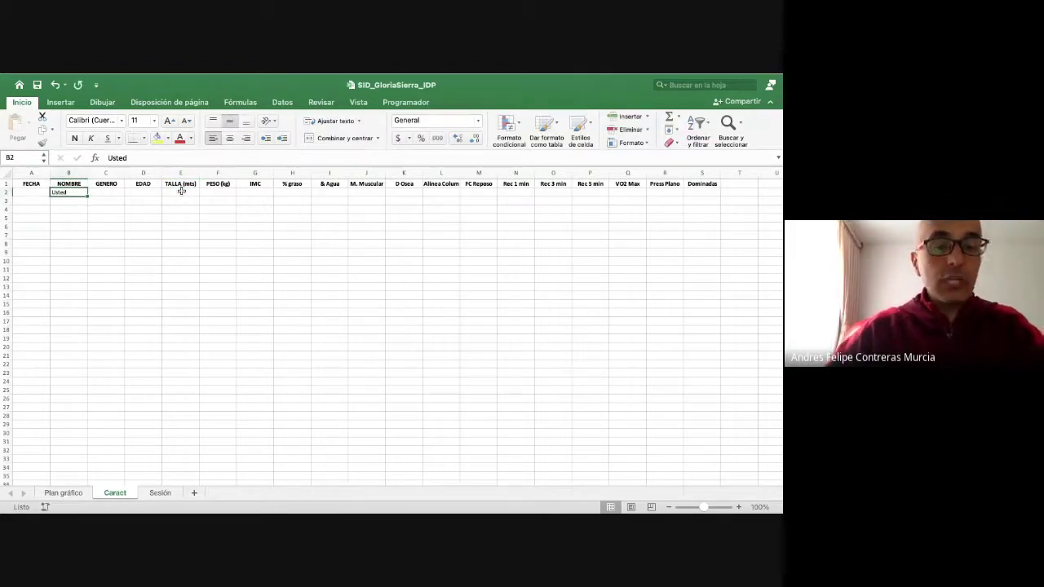
- Enter the gender "M" in C2 and the age 20 in D2
key(Right)
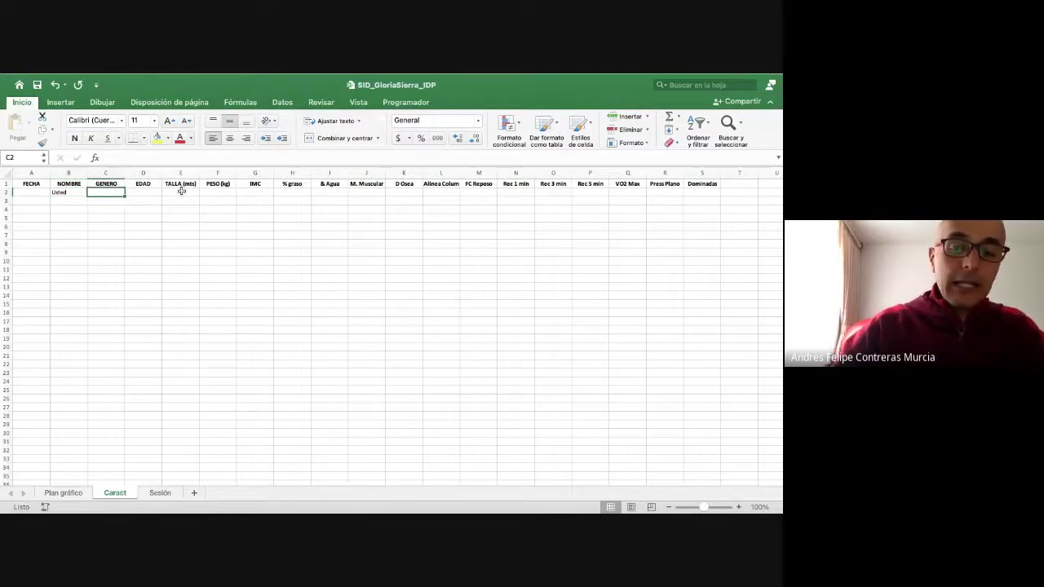
text(M)
key(Tab)
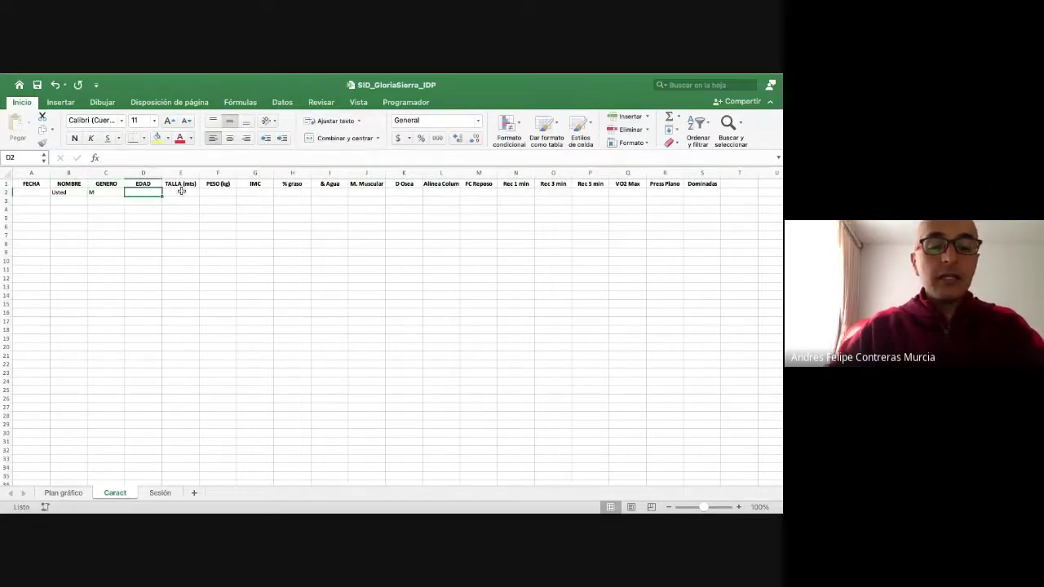
text(20)
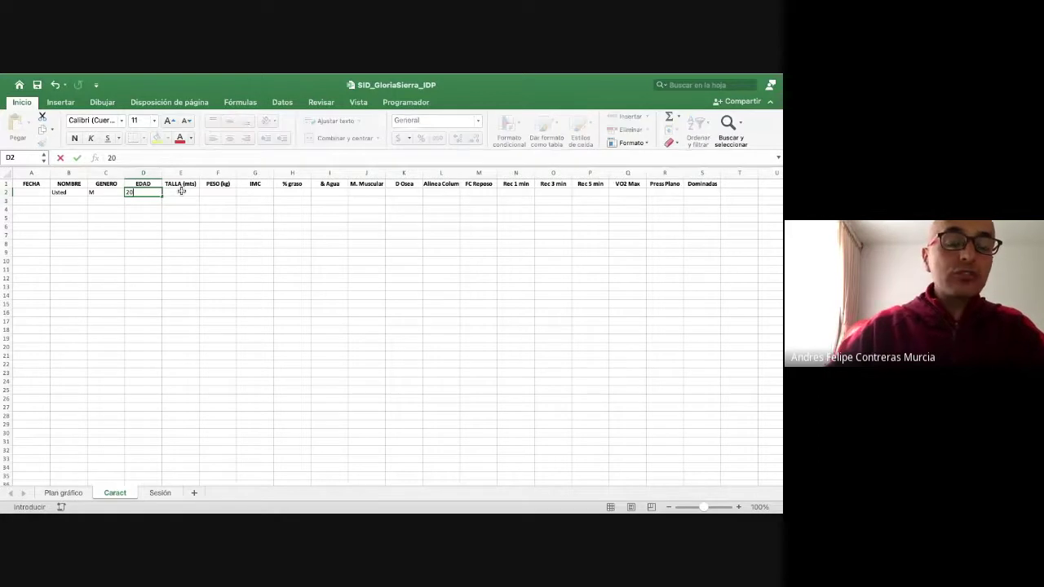
key(Tab)
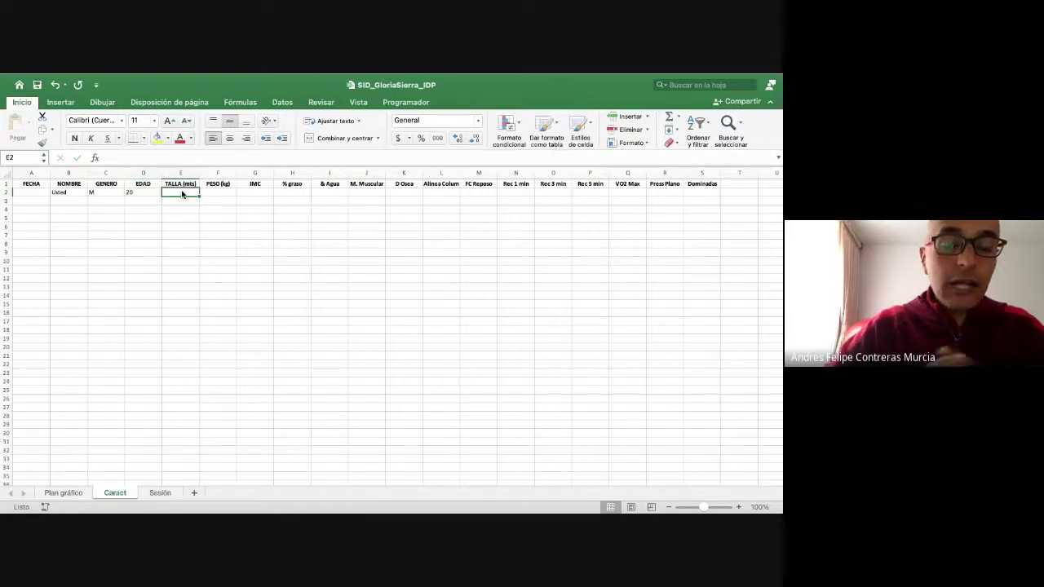
- Enter the athlete's height of 1,70 in E2 as a number without a unit
click(738, 507)
click(738, 507)
click(738, 508)
click(738, 507)
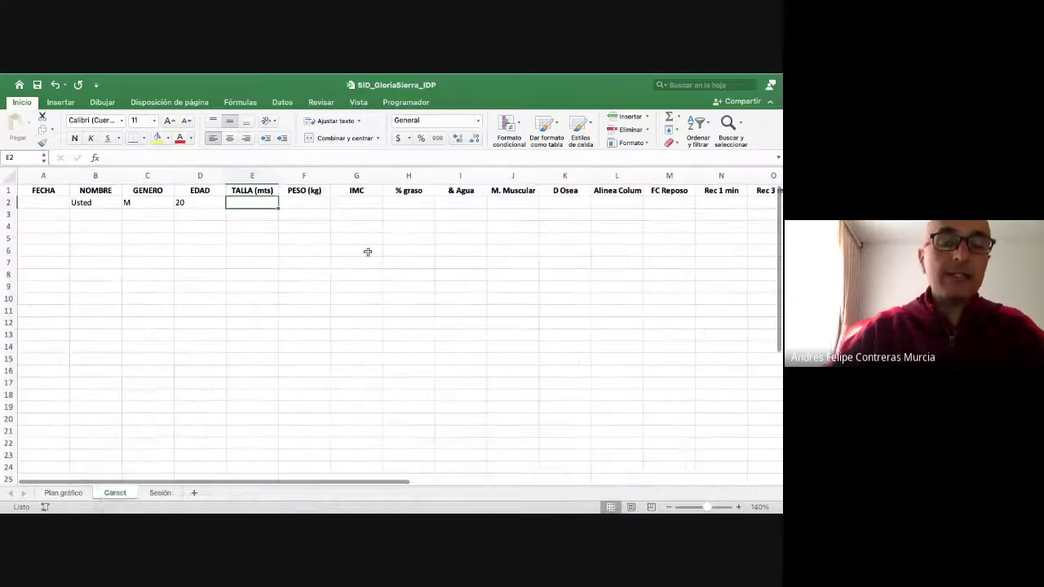
text(1)
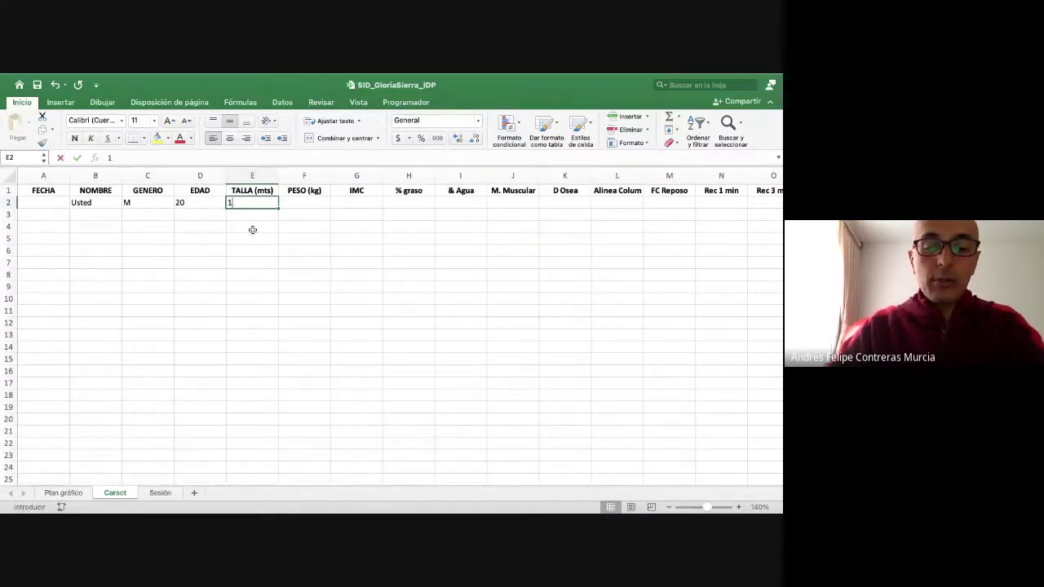
text(,70 tmt)
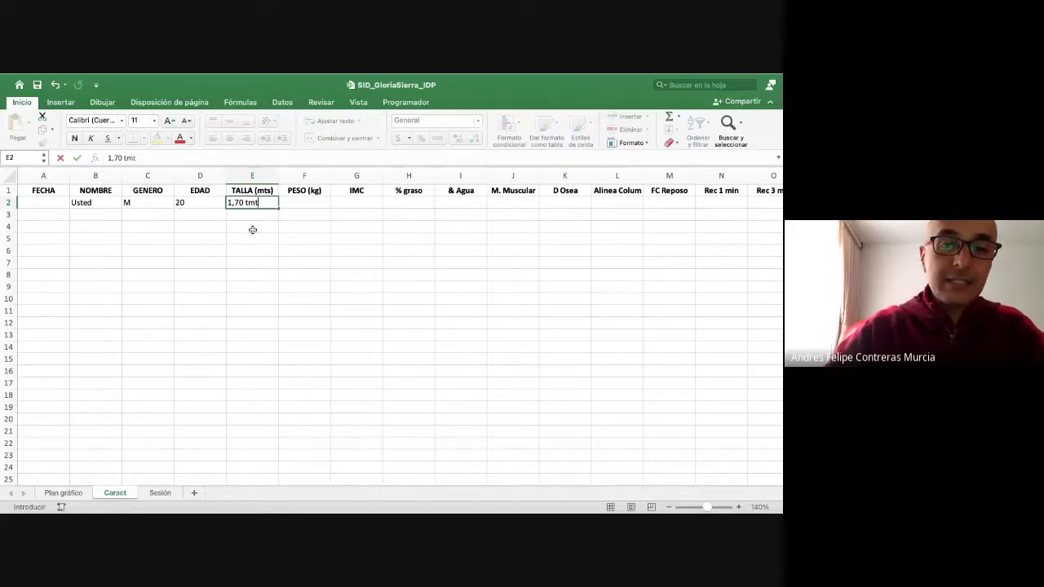
key(BackSpace)
key(BackSpace)
key(BackSpace)
key(Return)
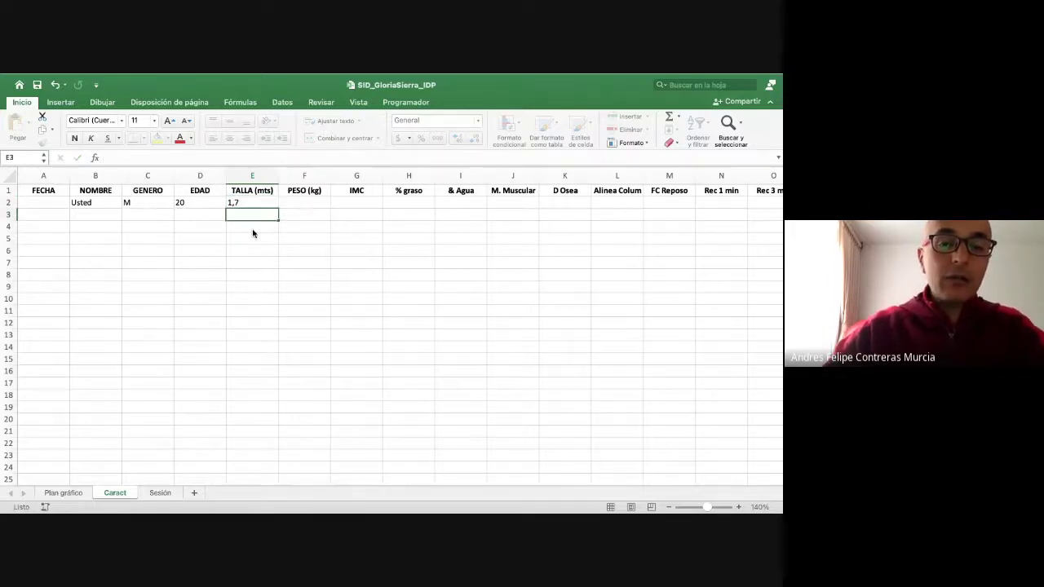
- Format the height in E2 to show two decimal places
key(Up)
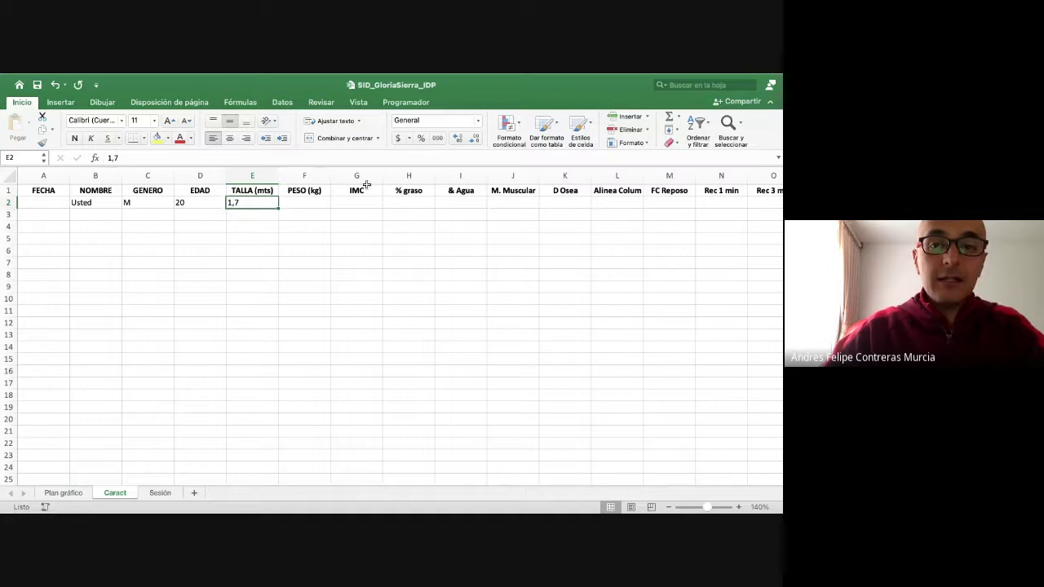
click(473, 138)
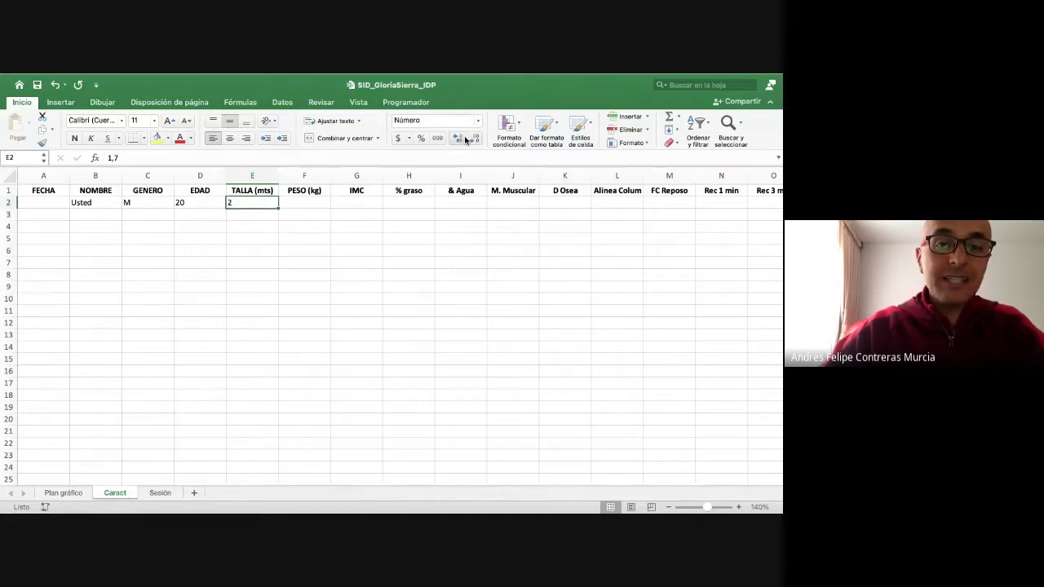
click(459, 139)
click(460, 139)
- Enter the athlete's weight of 70 in F2 as a number without a unit
click(302, 203)
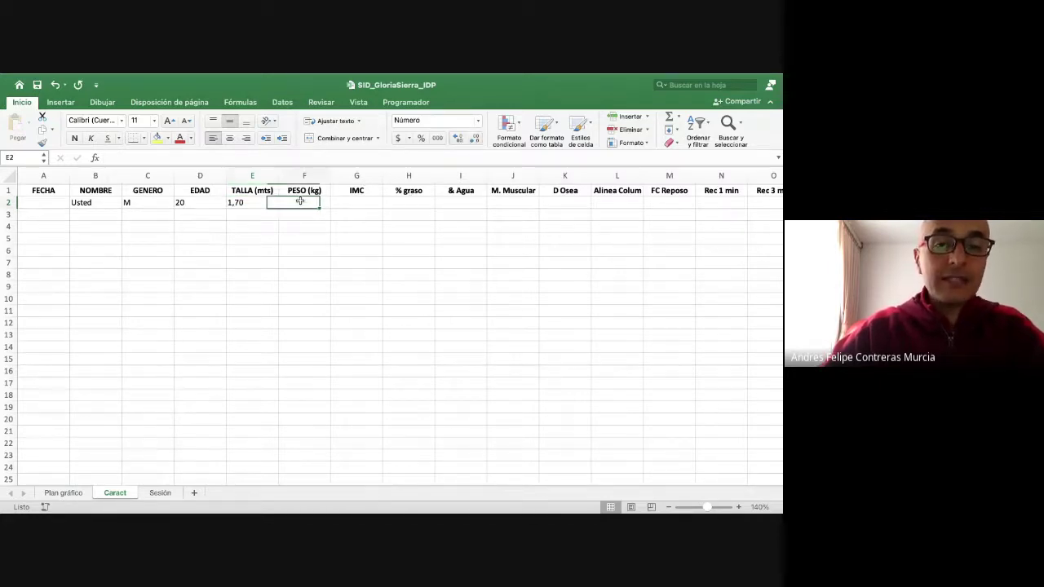
mouse_move(392, 481)
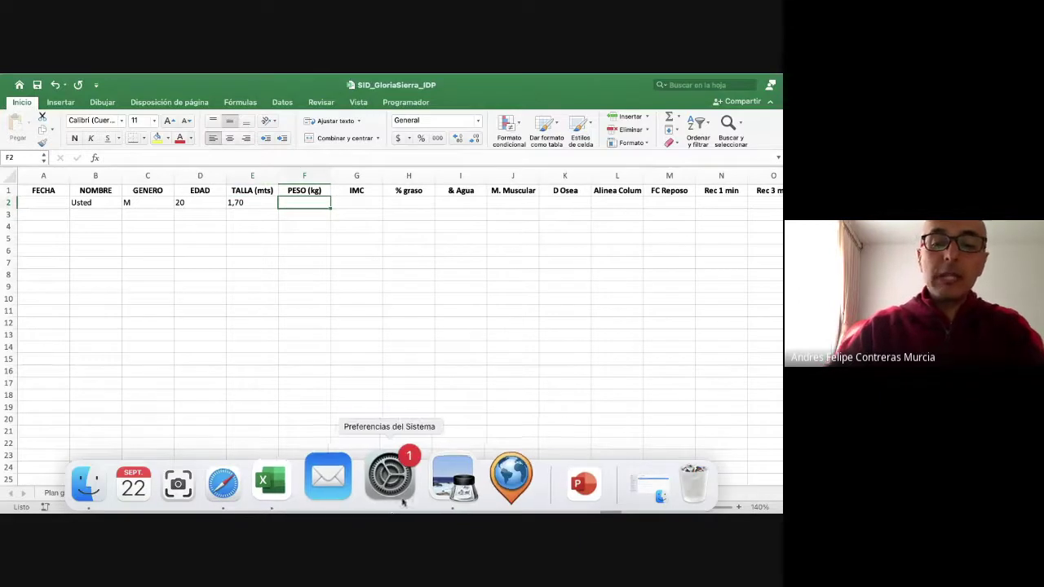
text(70)
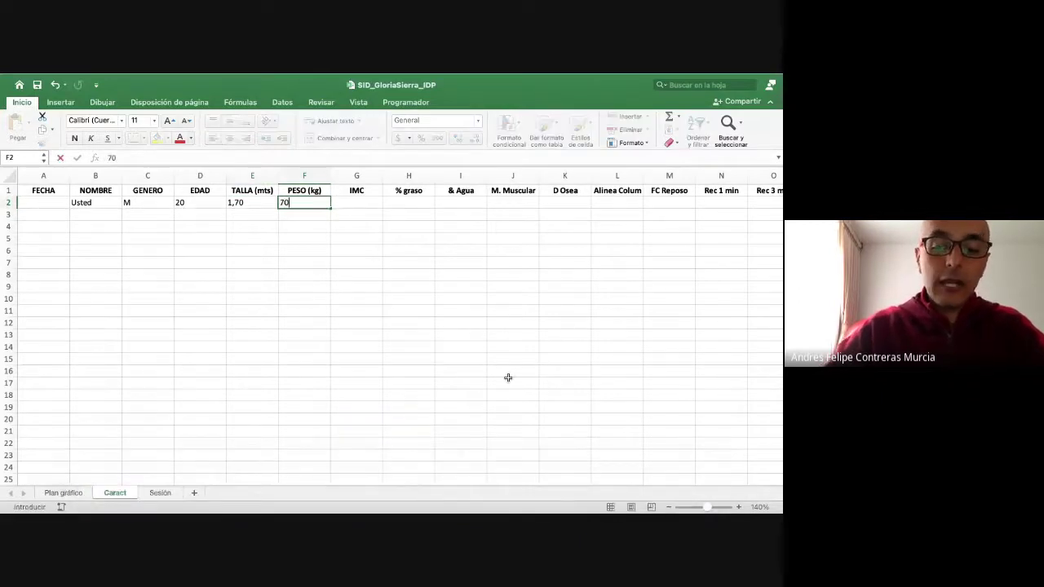
text(kg)
key(BackSpace)
key(BackSpace)
key(BackSpace)
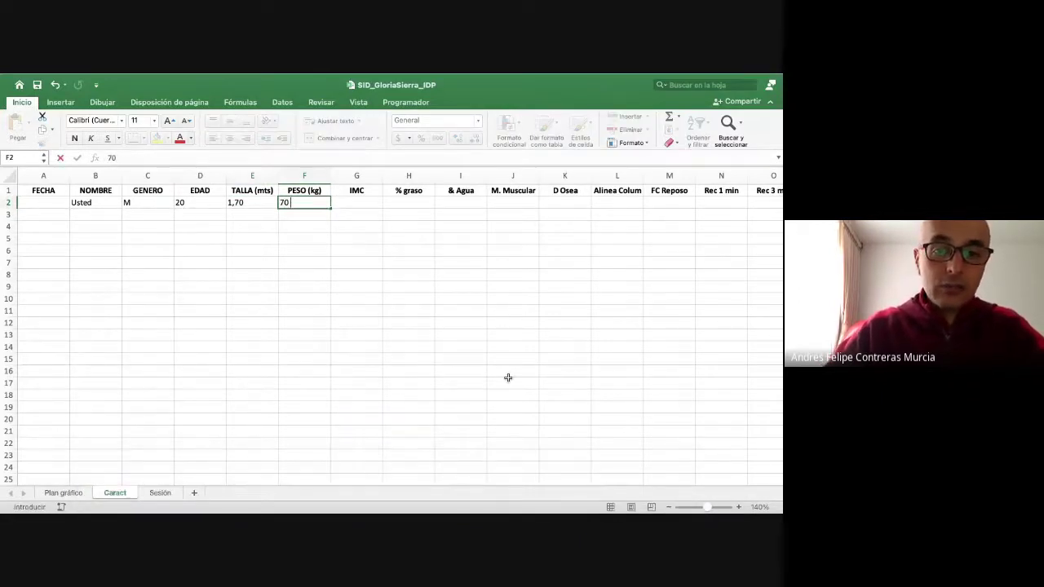
key(Return)
key(Up)
- Calculate the IMC in G2 with the formula =F2/(E2*E2), dividing weight by height squared
key(Right)
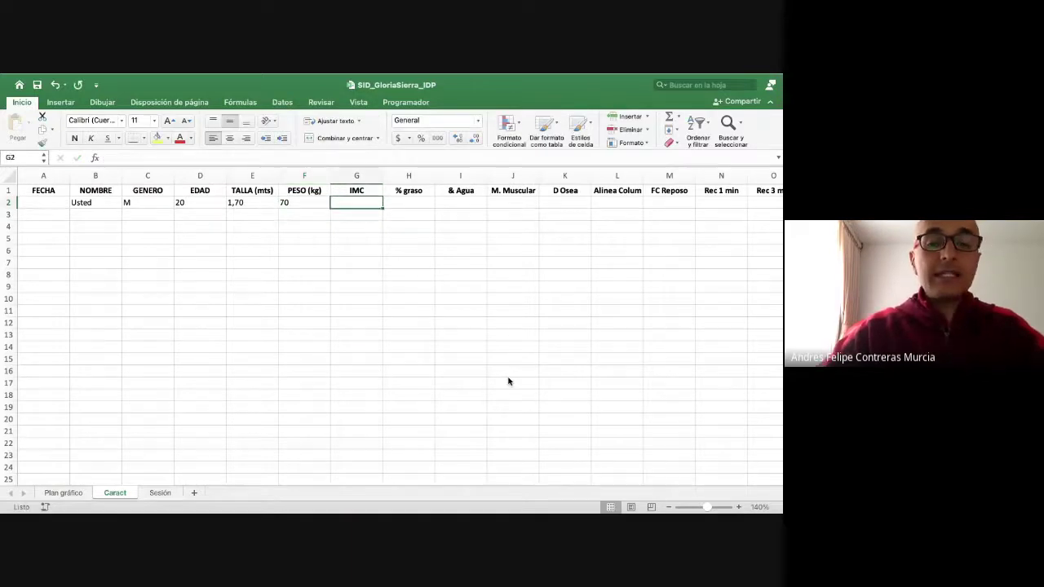
text(=)
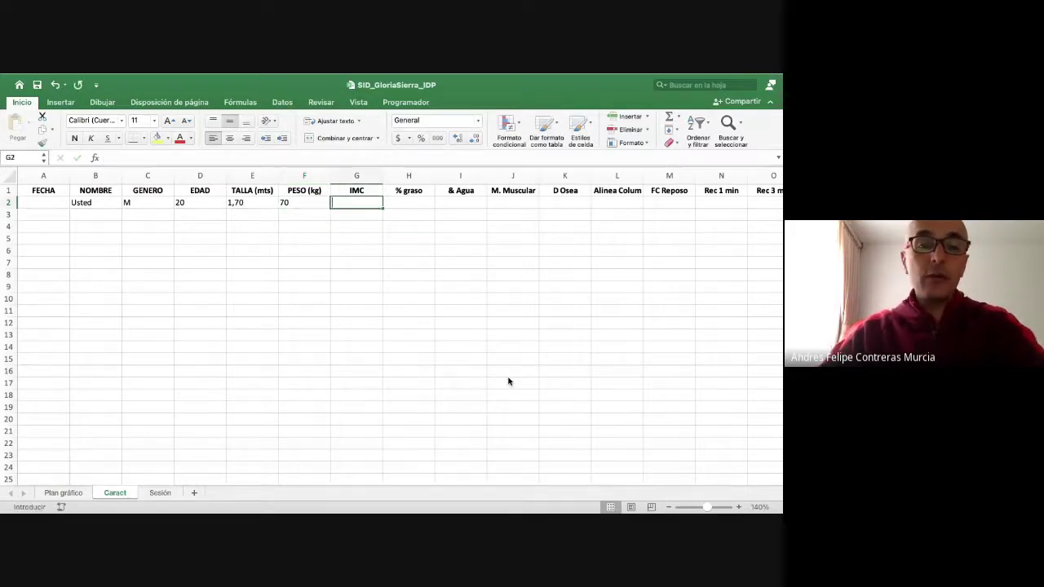
key(Left)
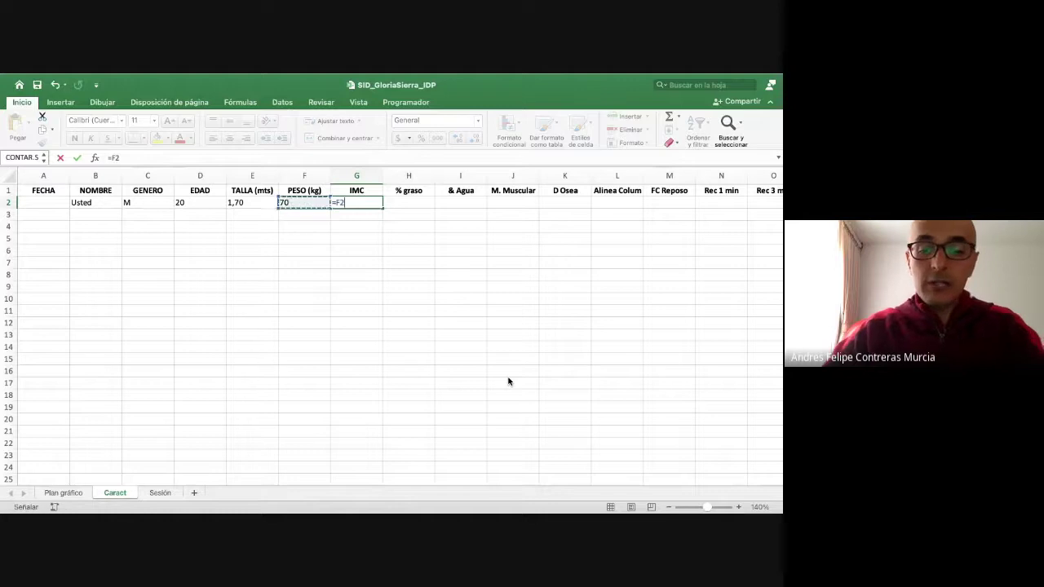
text(/()
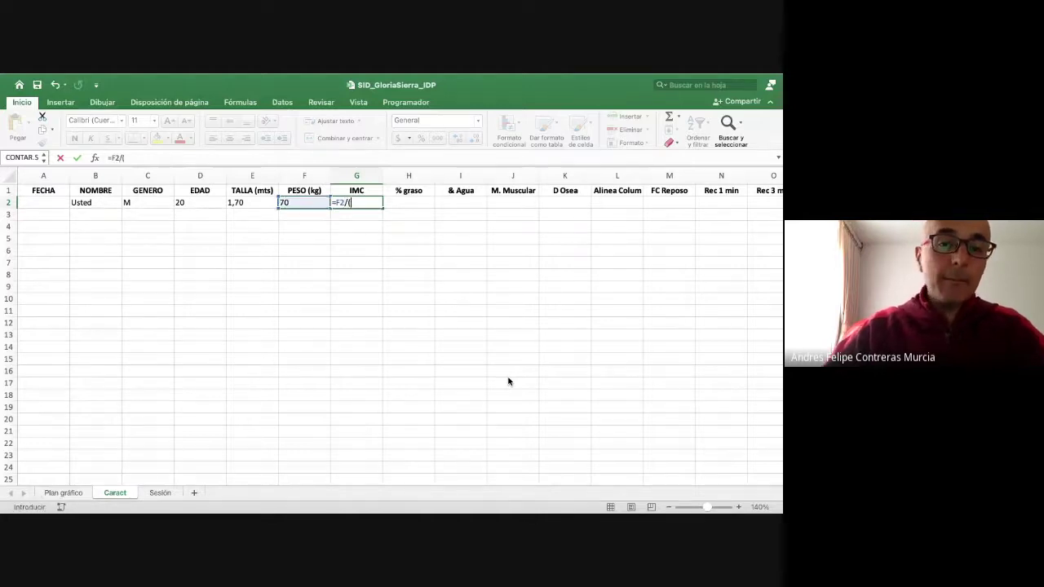
key(Left)
key(Left)
text(*)
key(Left)
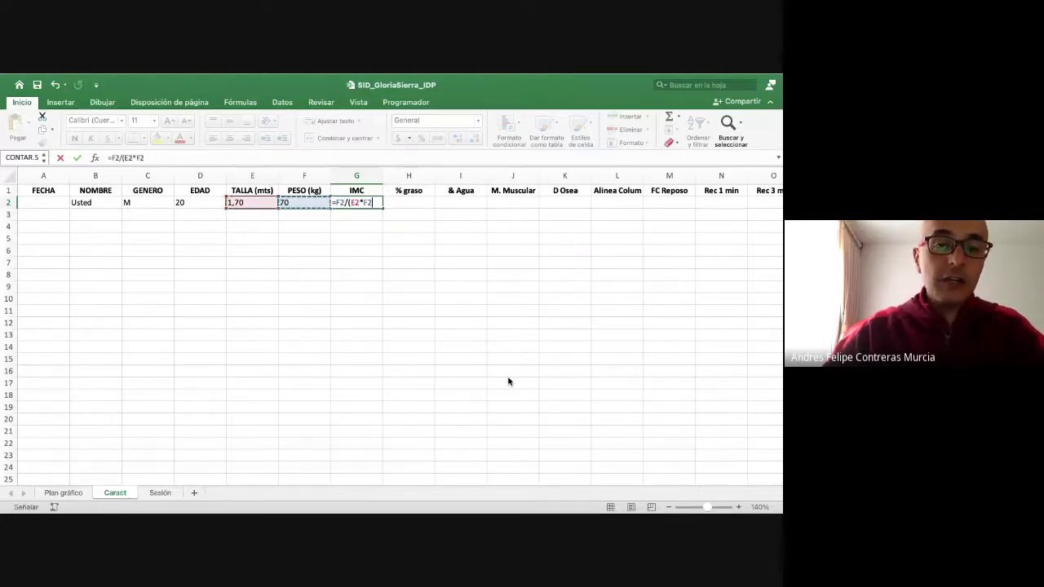
key(Left)
text())
key(Return)
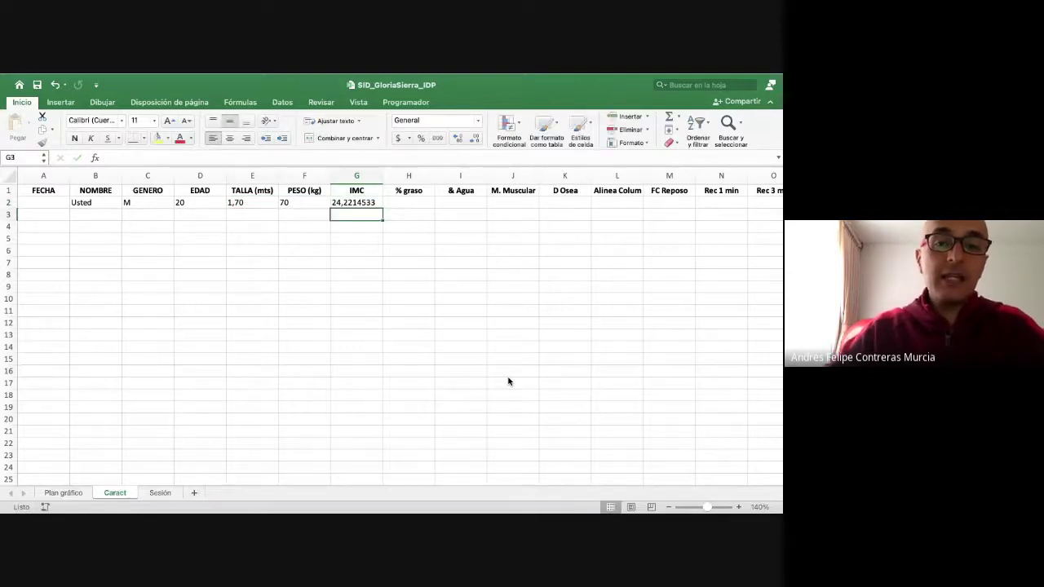
- Reduce the IMC result in G2 to one decimal place
key(Up)
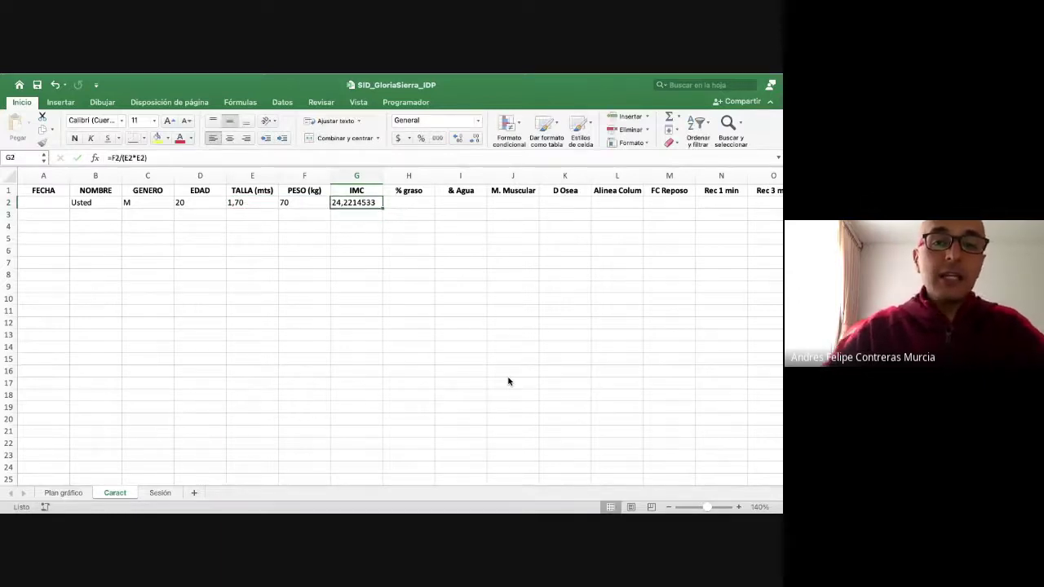
click(476, 139)
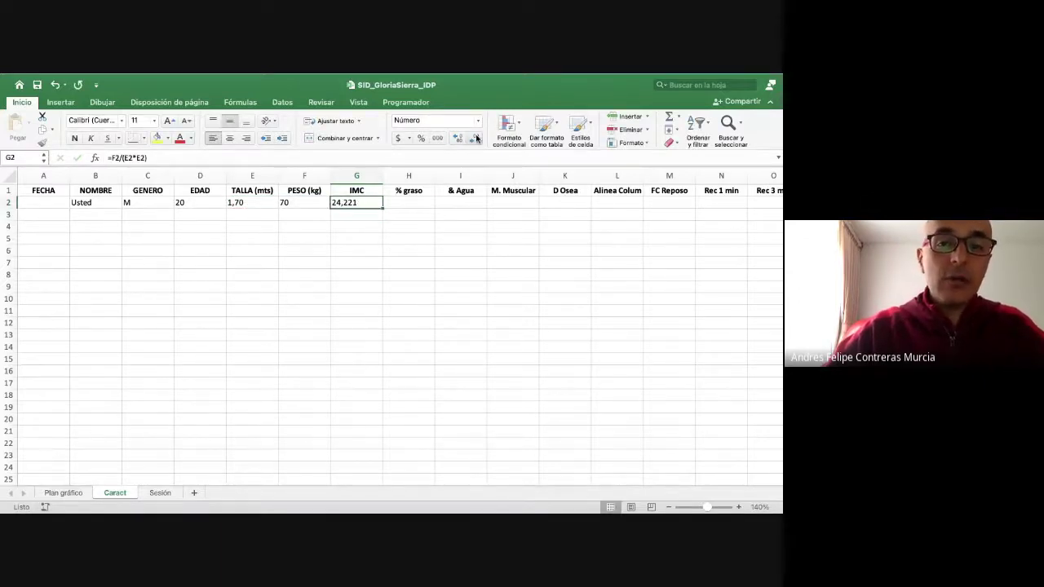
click(476, 139)
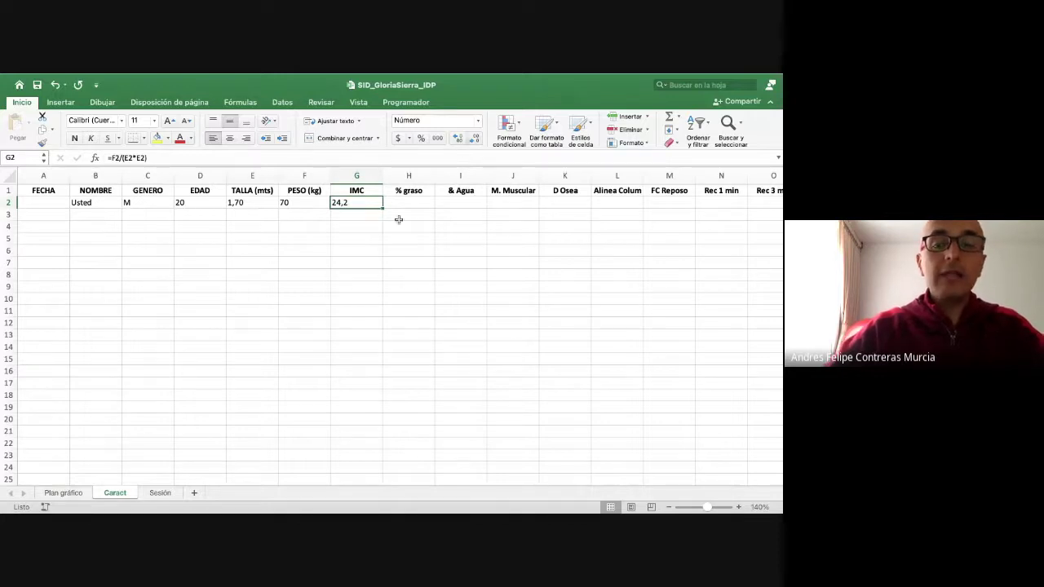
click(419, 200)
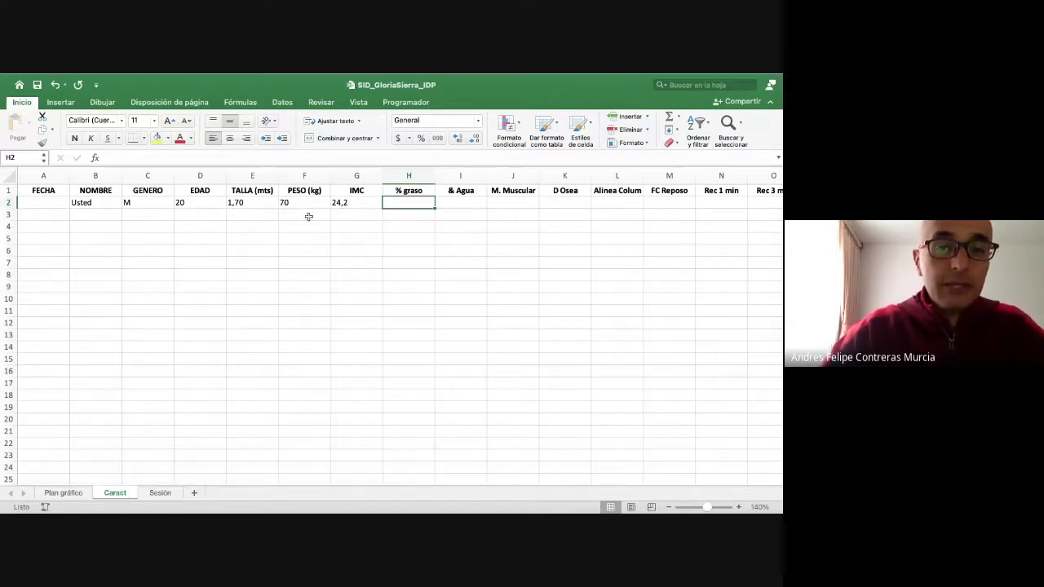
click(218, 203)
drag(221, 205, 303, 204)
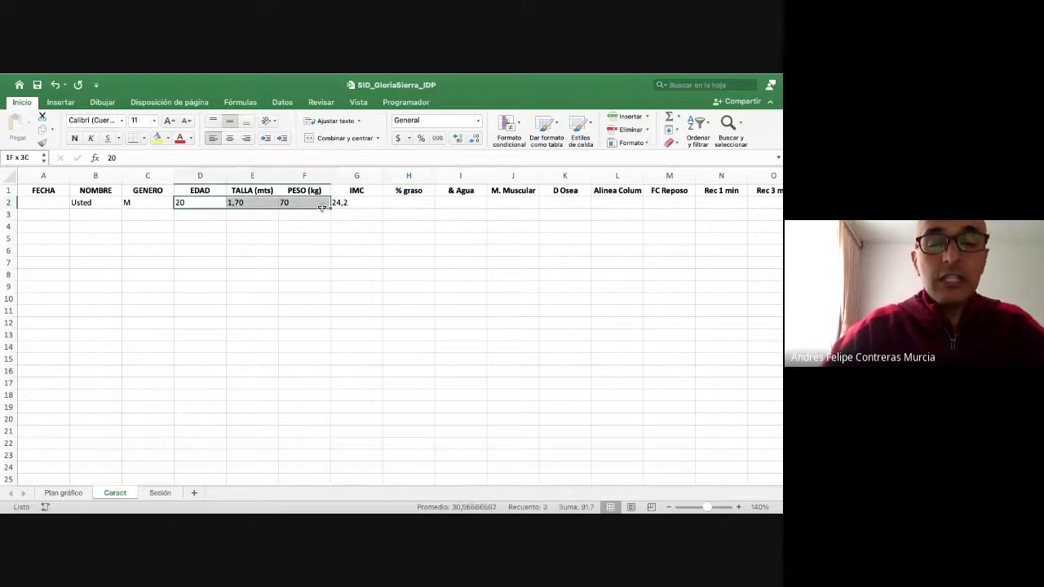
click(400, 201)
click(462, 200)
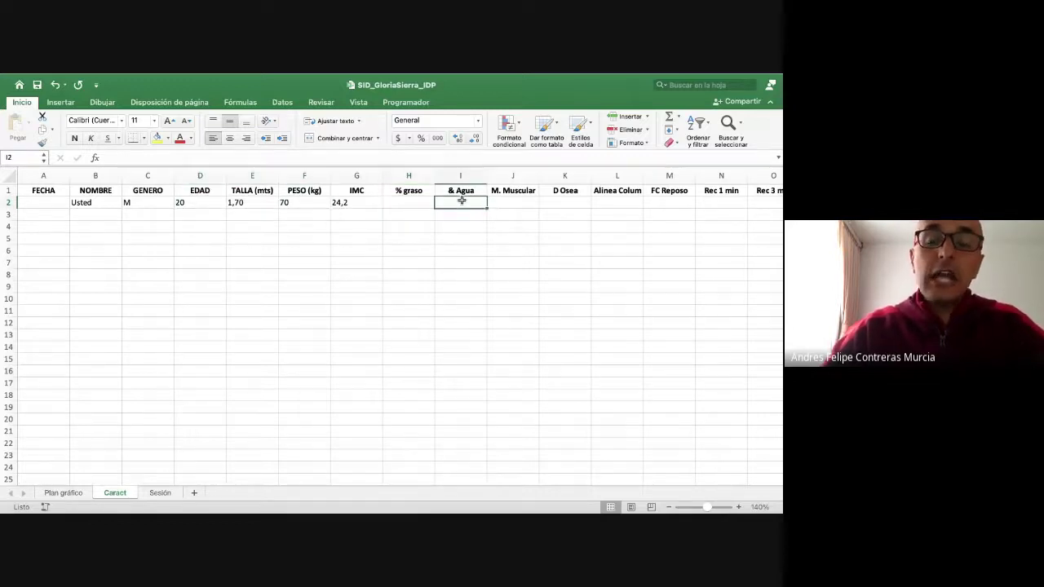
click(509, 201)
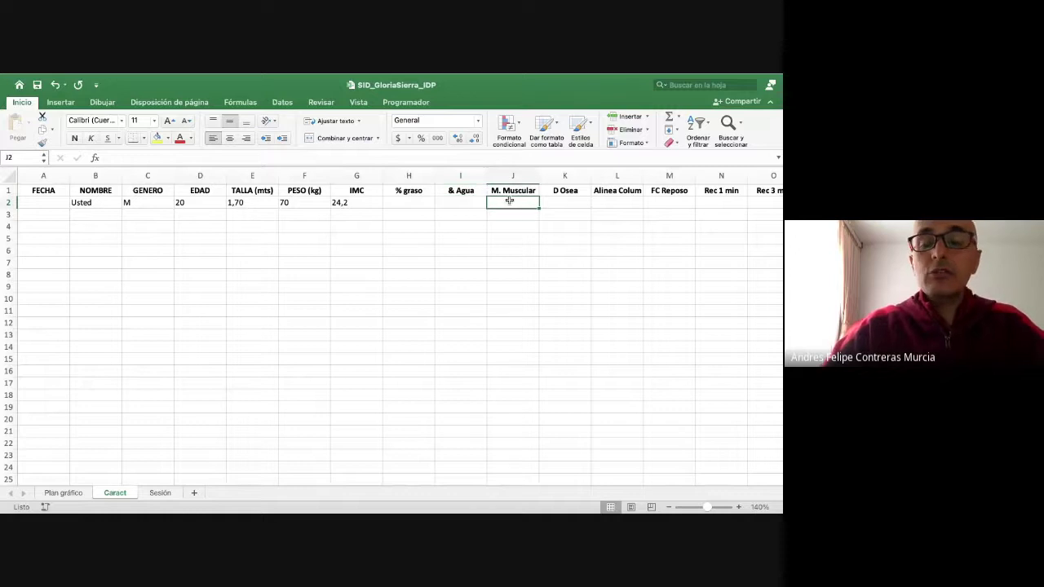
- Enter a body fat value of 16% in H2 under "% graso"
click(415, 203)
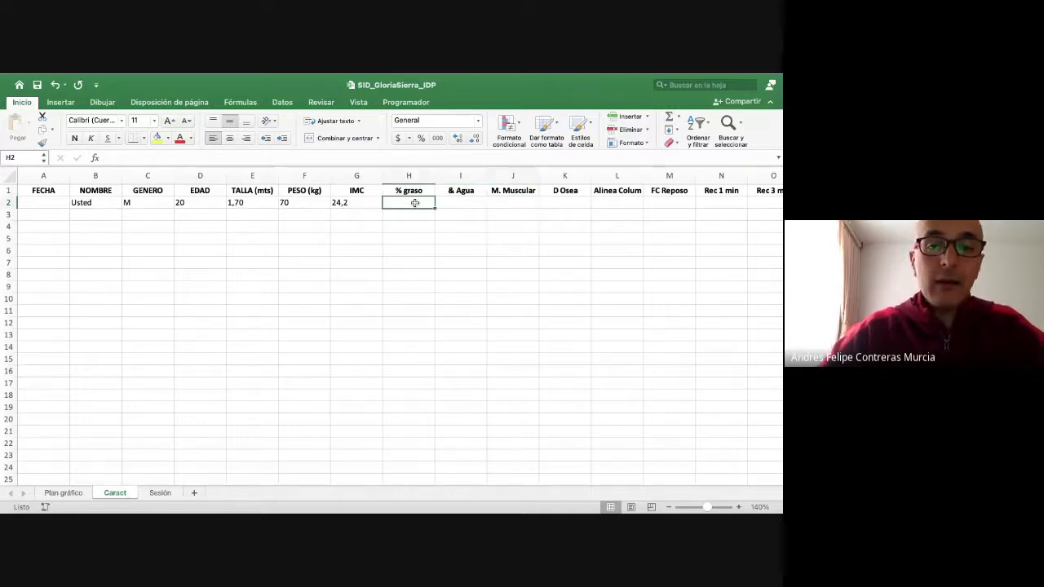
text(16)
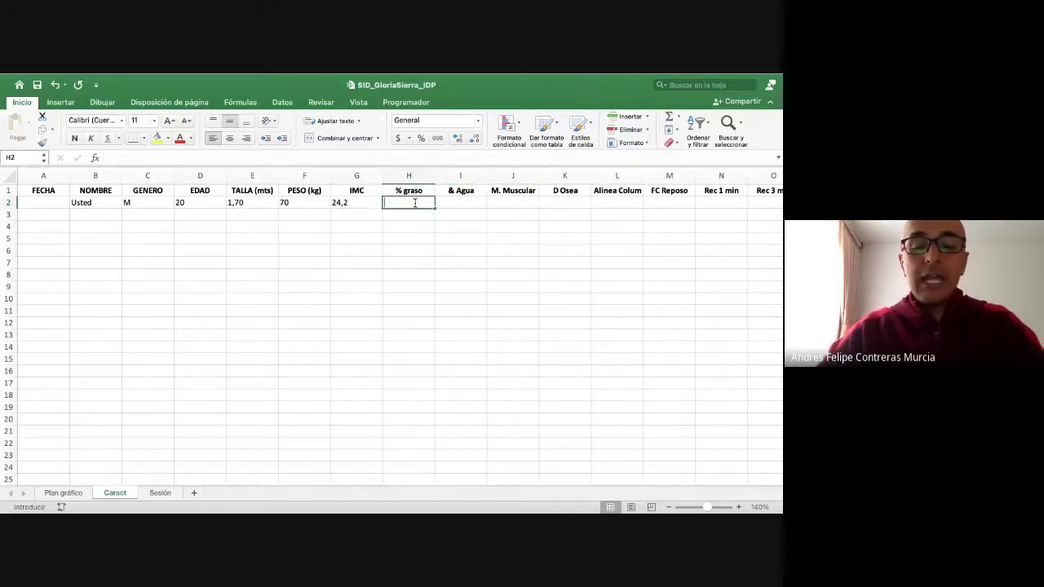
text(%)
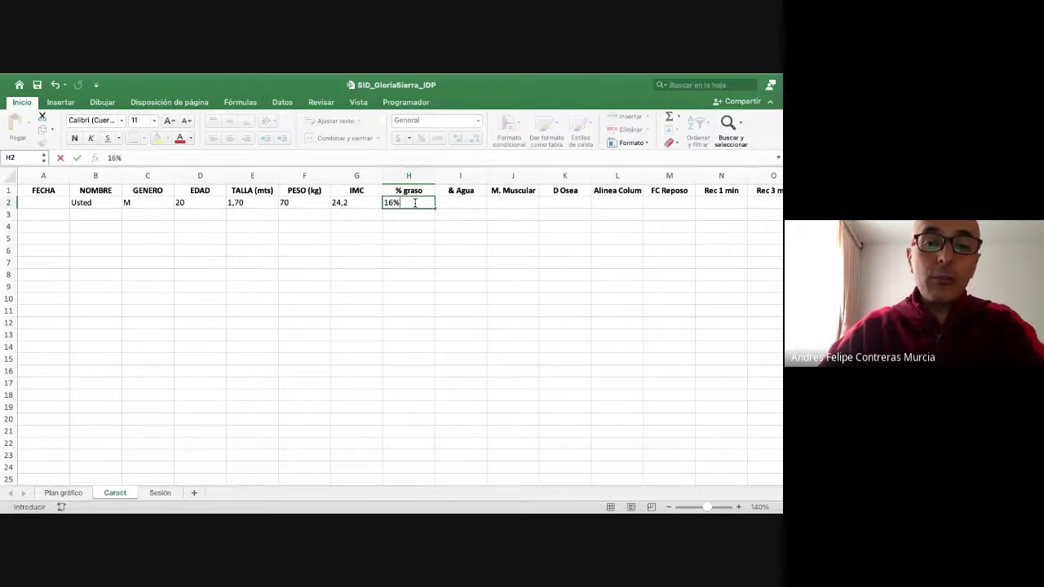
key(Return)
click(415, 205)
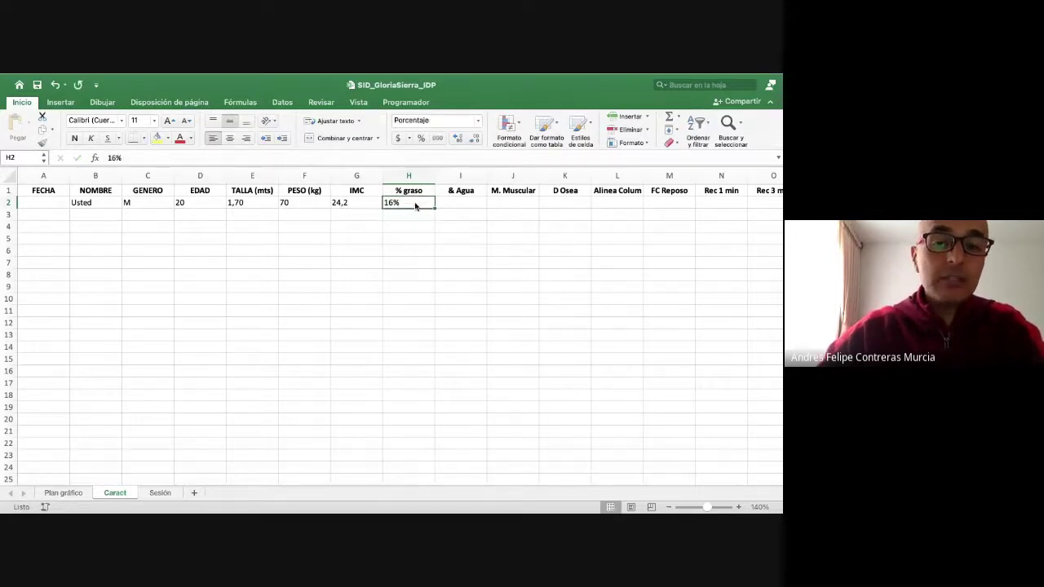
key(Tab)
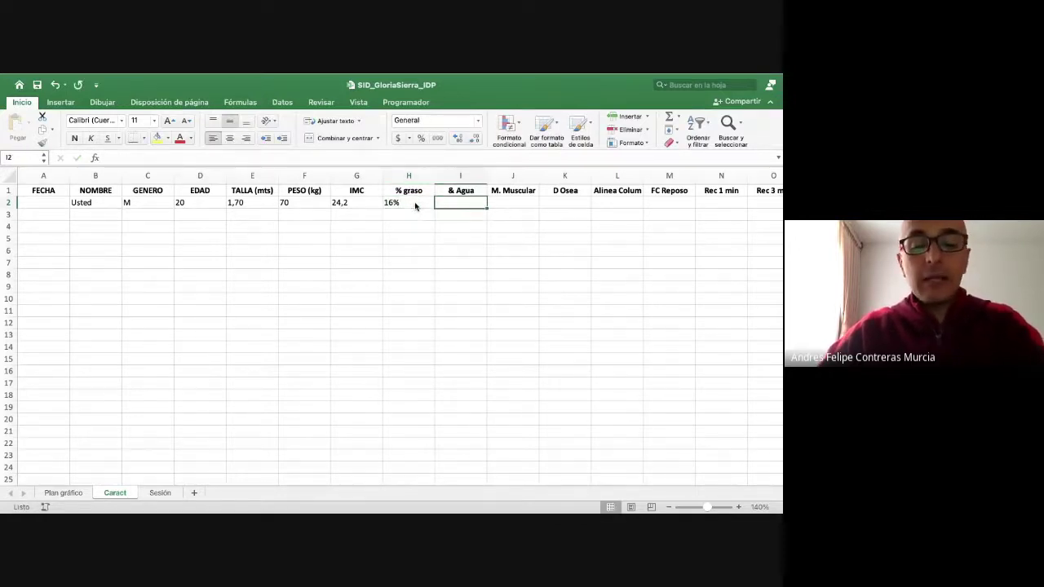
- Enter a body water value of 56& in I2 under "& Agua"
text(56&)
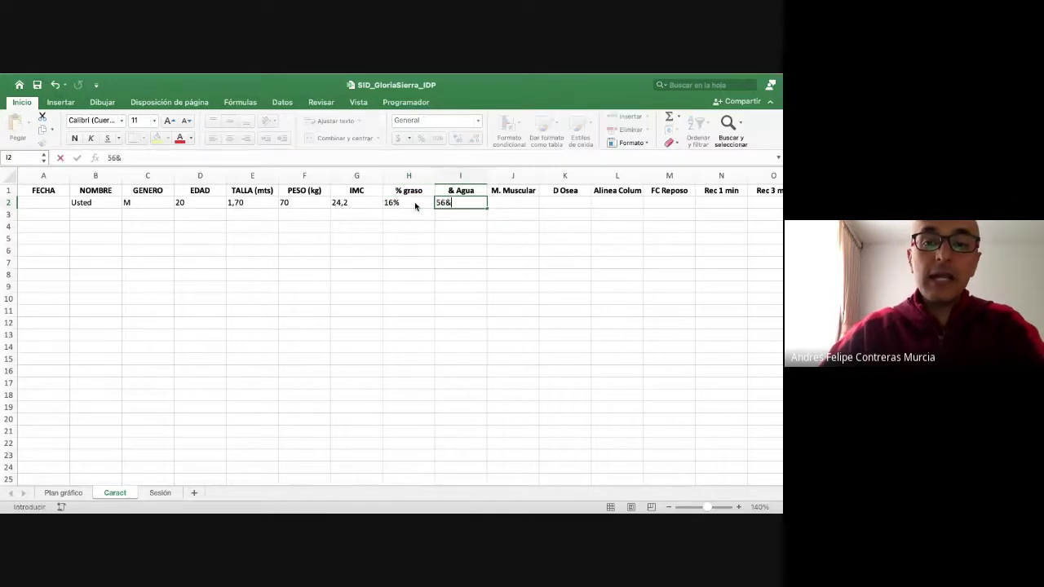
key(Tab)
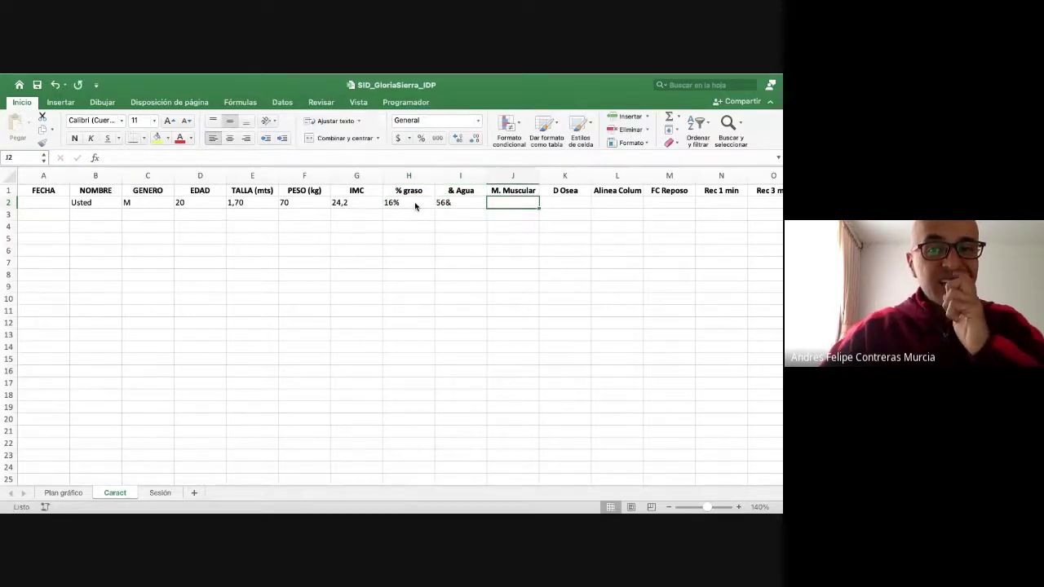
- Extend the J1 heading to "M. Muscular (kg)" and widen column J to fit it
key(Up)
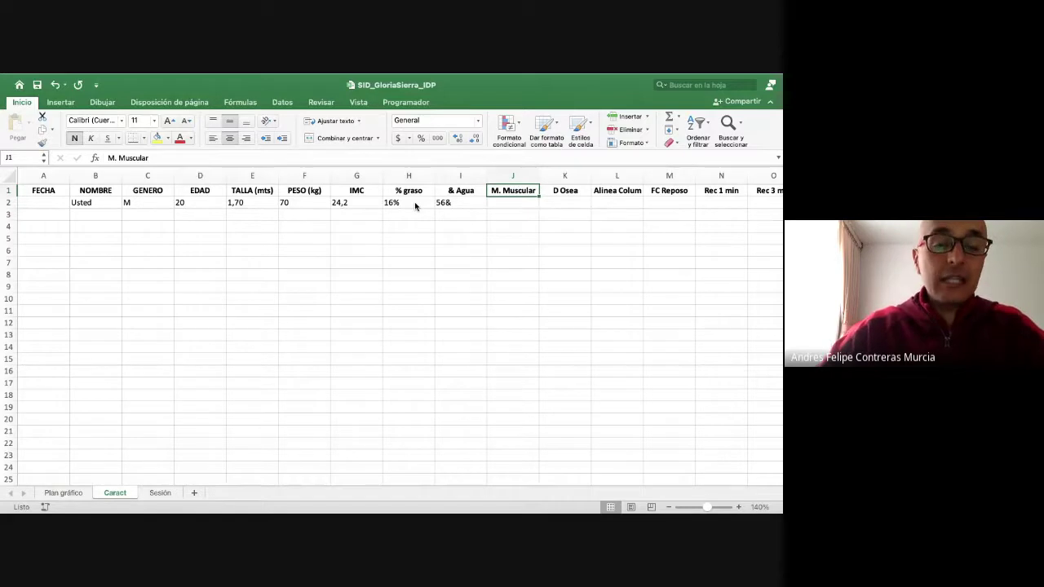
click(163, 158)
text(()
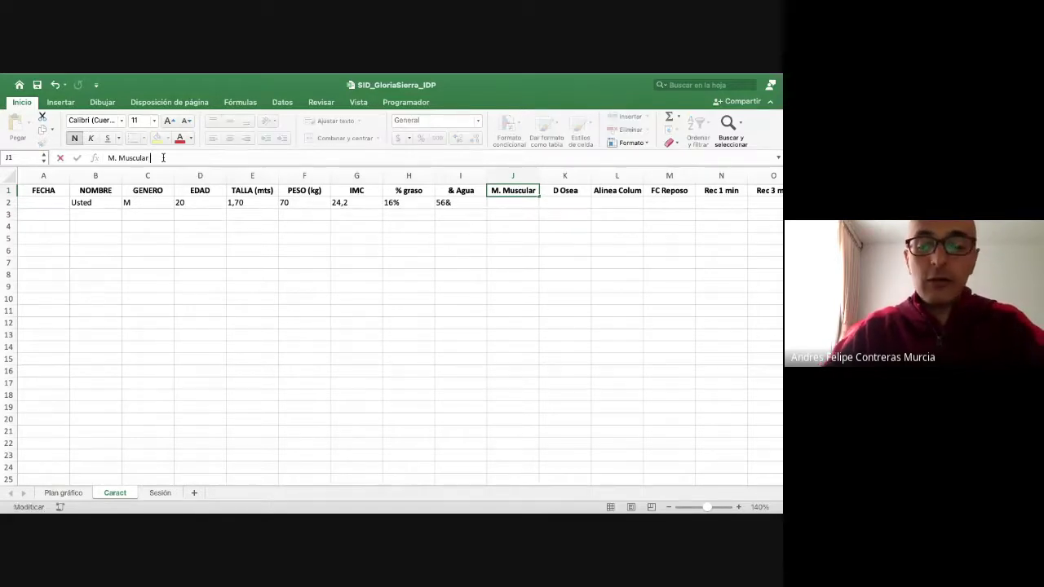
text(kg))
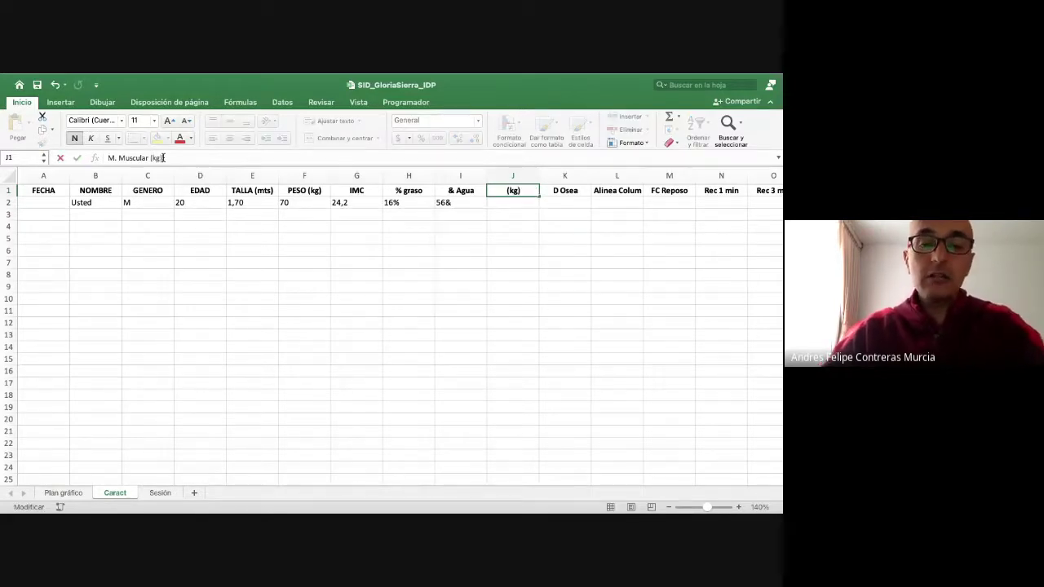
key(Return)
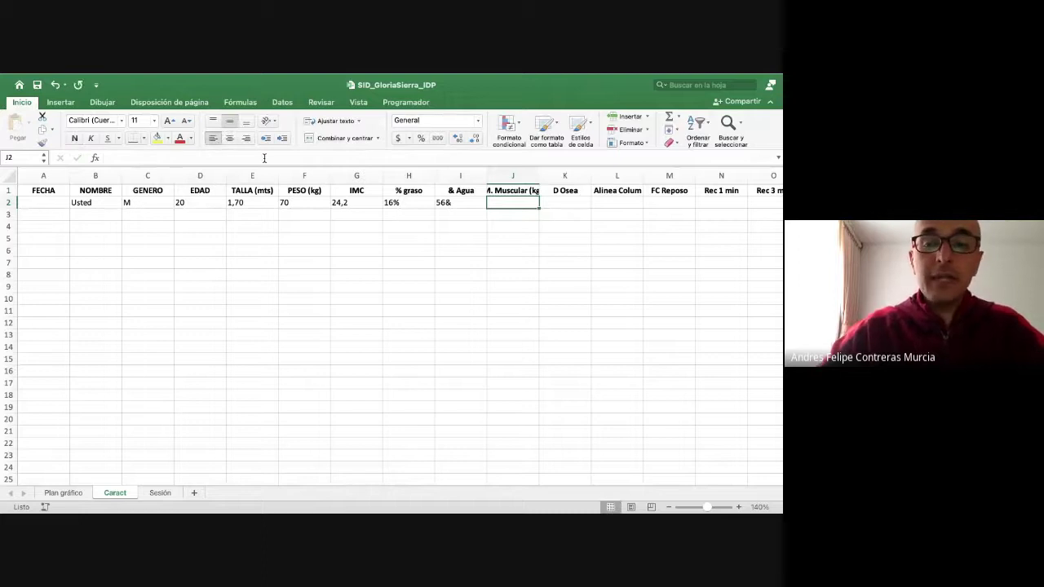
drag(539, 175, 551, 173)
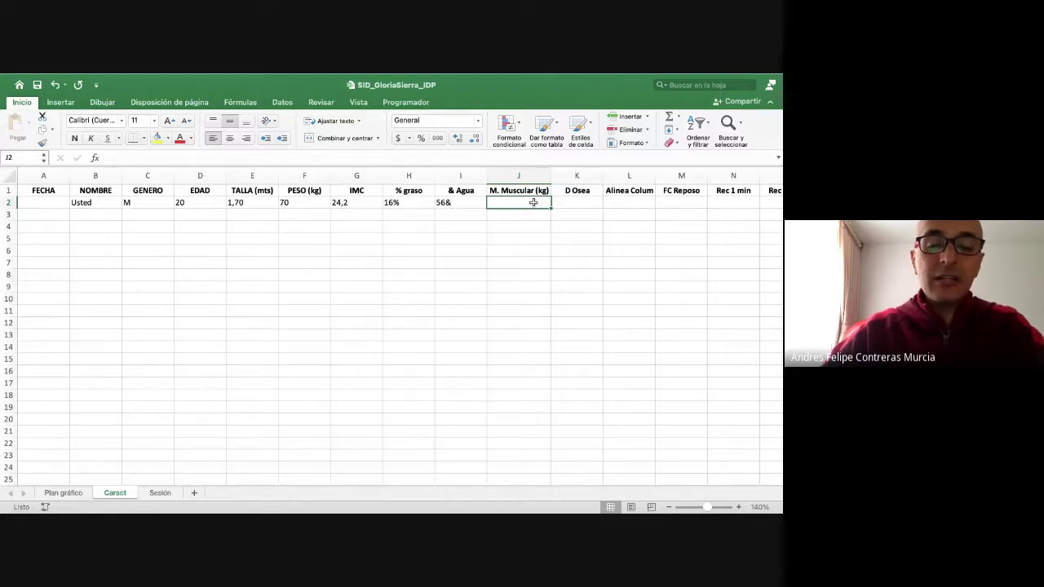
- Enter a muscle mass of 60 in J2 and a bone density of 1,9 in K2
text(60)
key(Return)
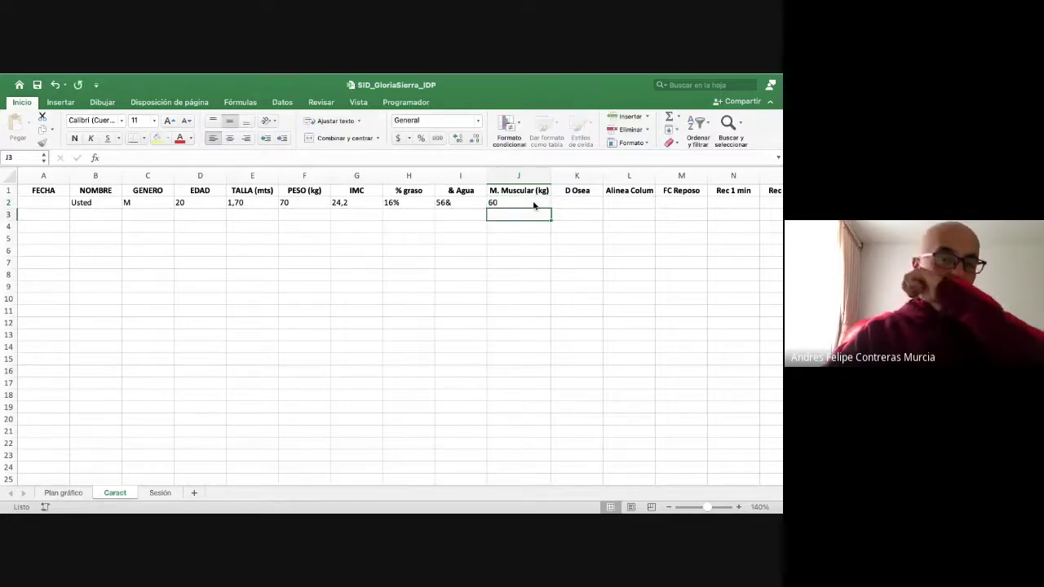
key(Up)
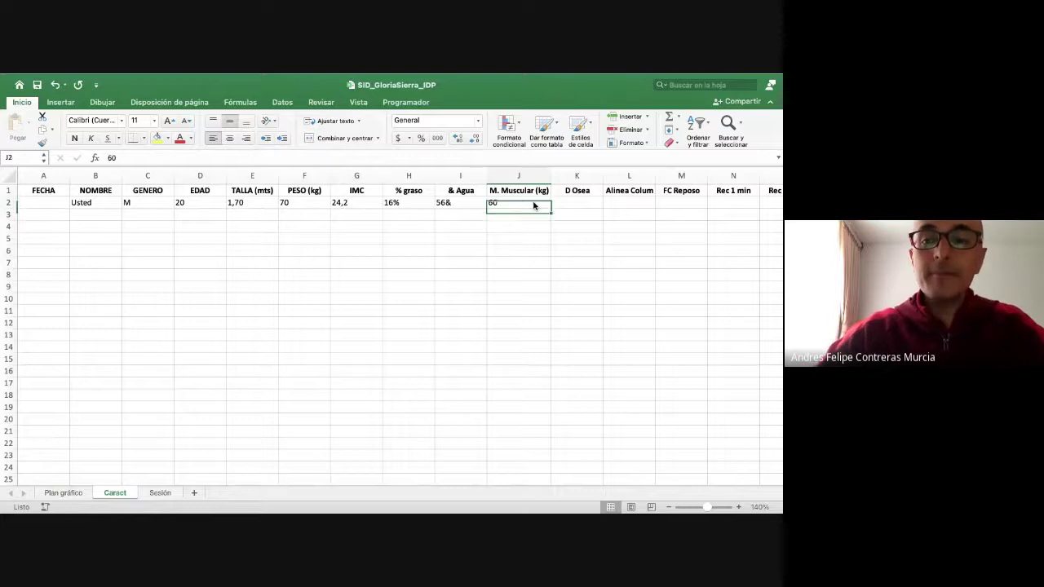
key(Right)
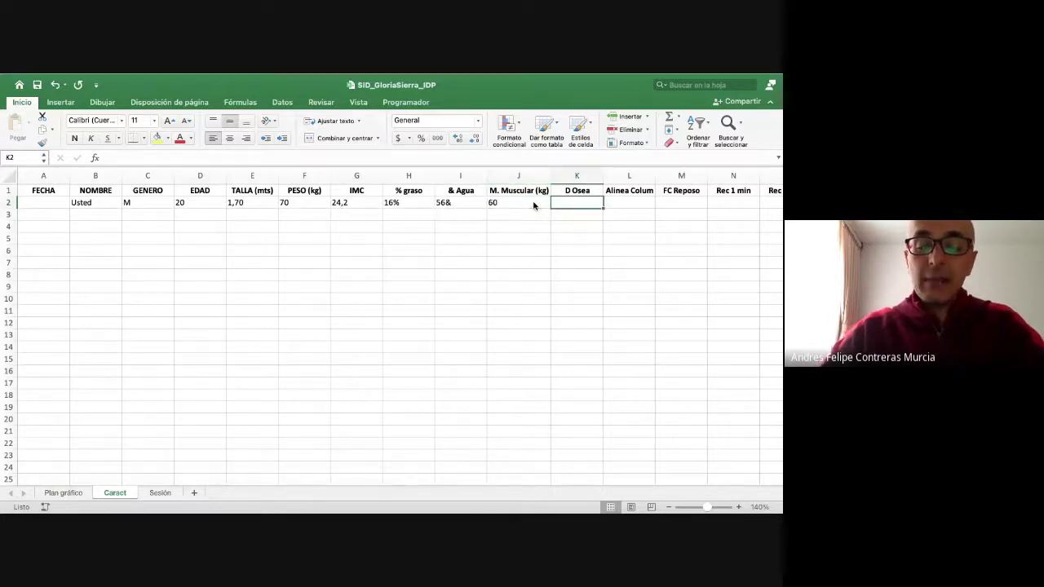
text(1,9)
key(Return)
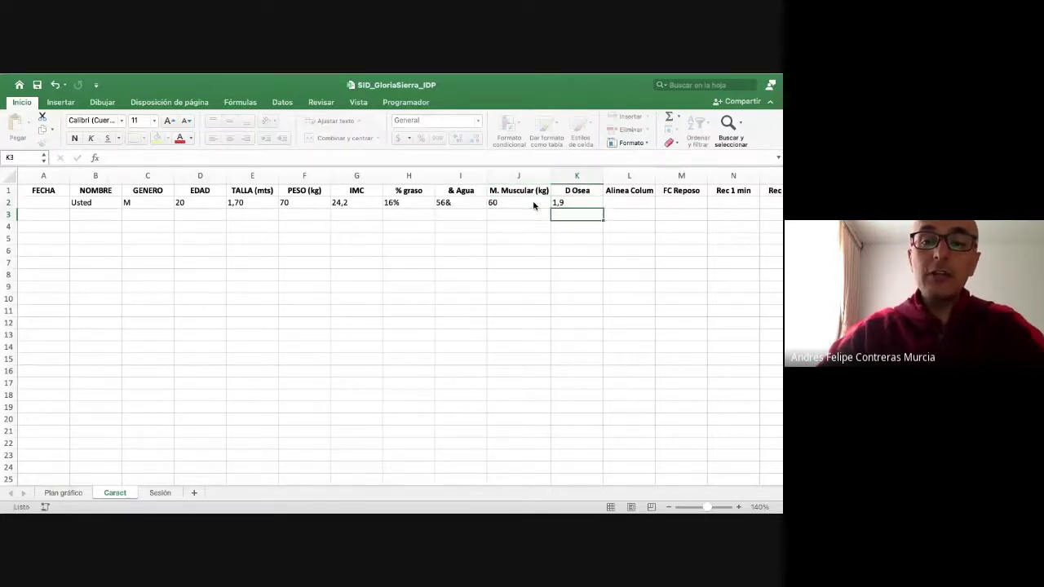
- Leave "Alinea Colum" empty and enter a resting heart rate of 70 in M2 under "FC Reposo"
key(Up)
key(Right)
key(Right)
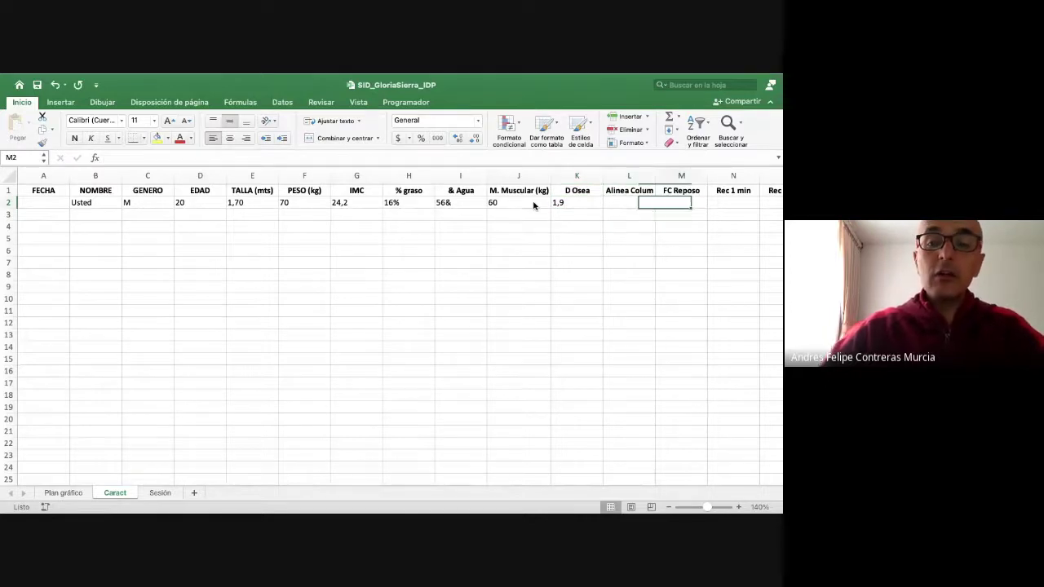
key(Left)
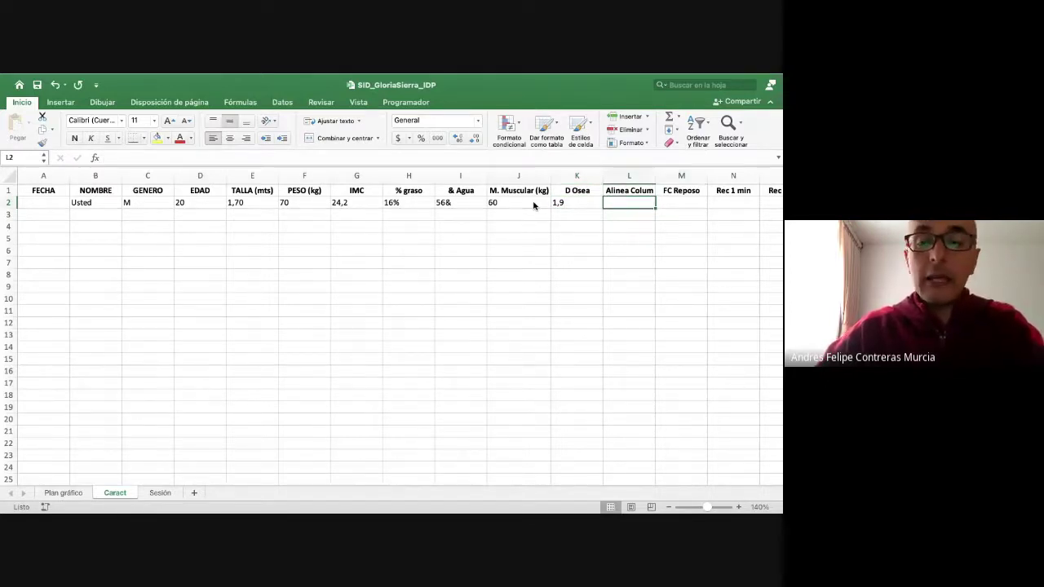
key(Right)
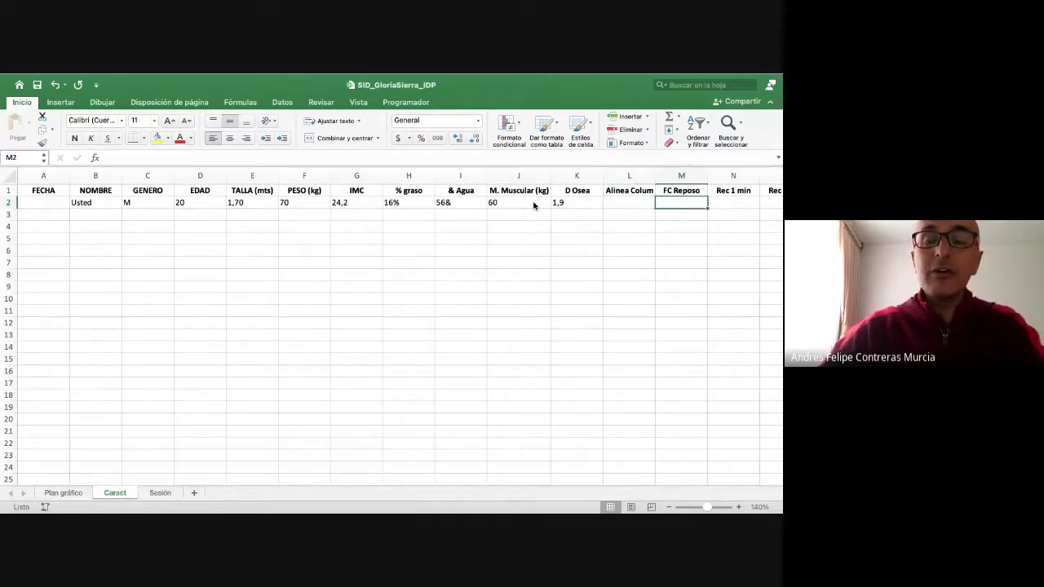
key(Right)
key(Left)
text(70)
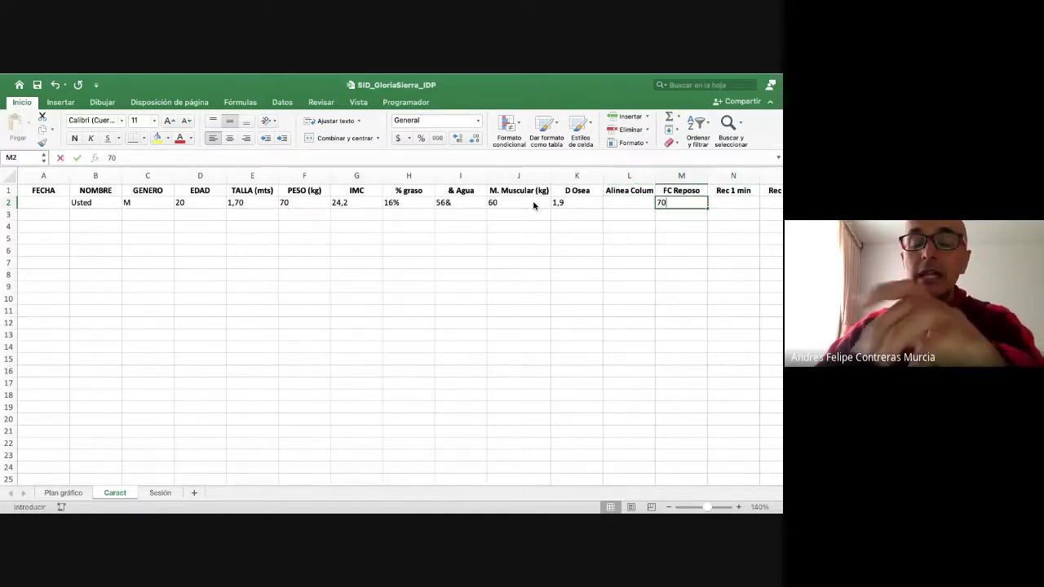
key(Right)
key(Left)
key(Right)
- Enter recovery values of 156, 130 and 100 in N2:P2 and a VO2 Max of 51 in Q2
scroll(533, 206, right, 1)
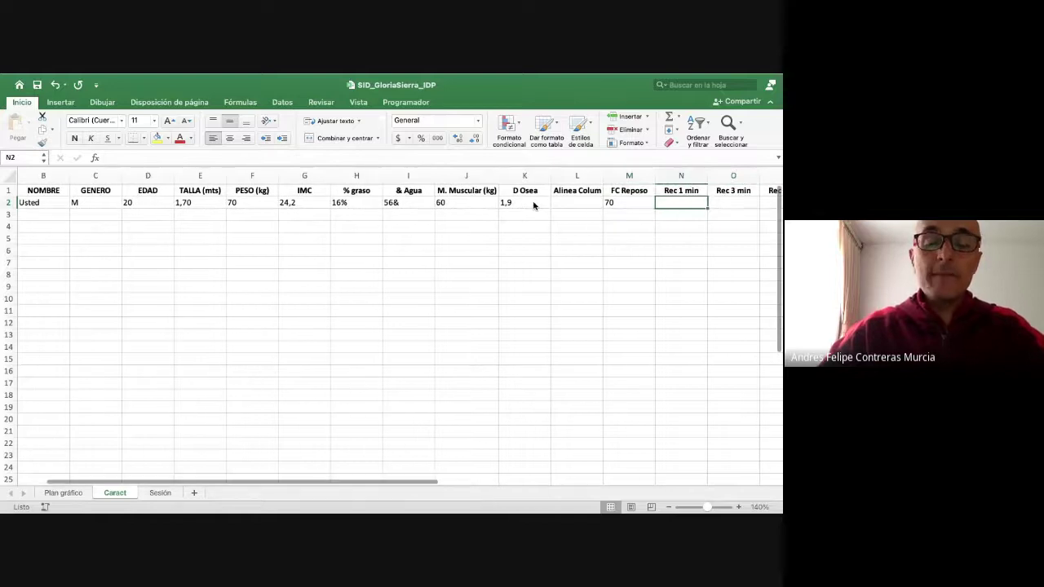
text(156)
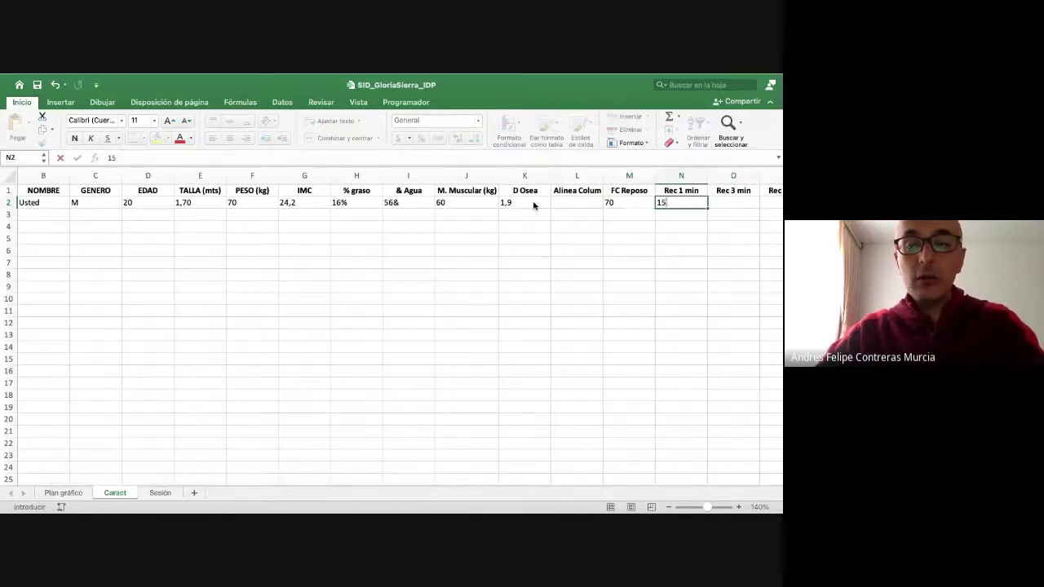
key(Right)
text(130)
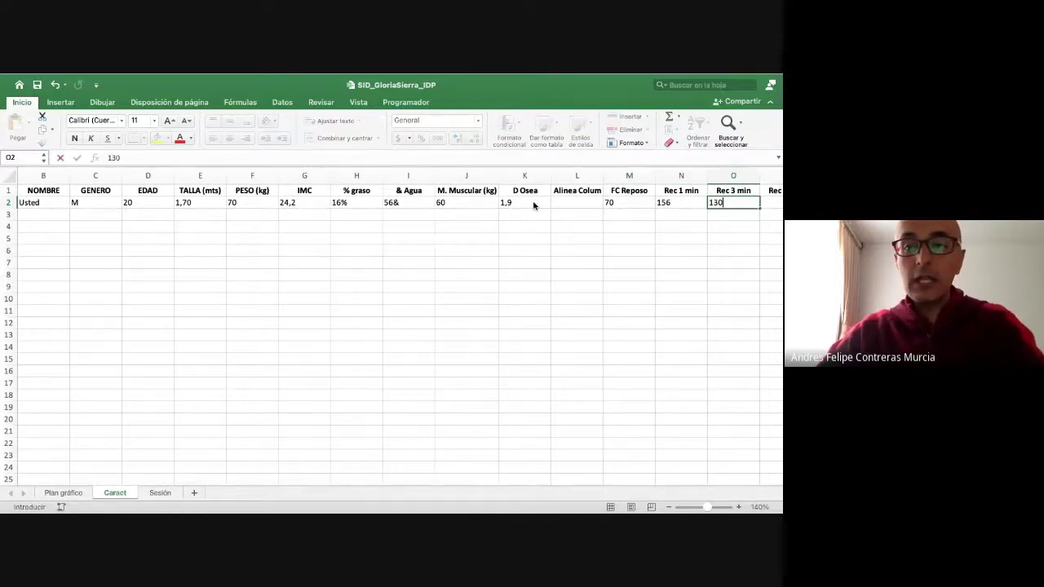
key(Right)
text(100)
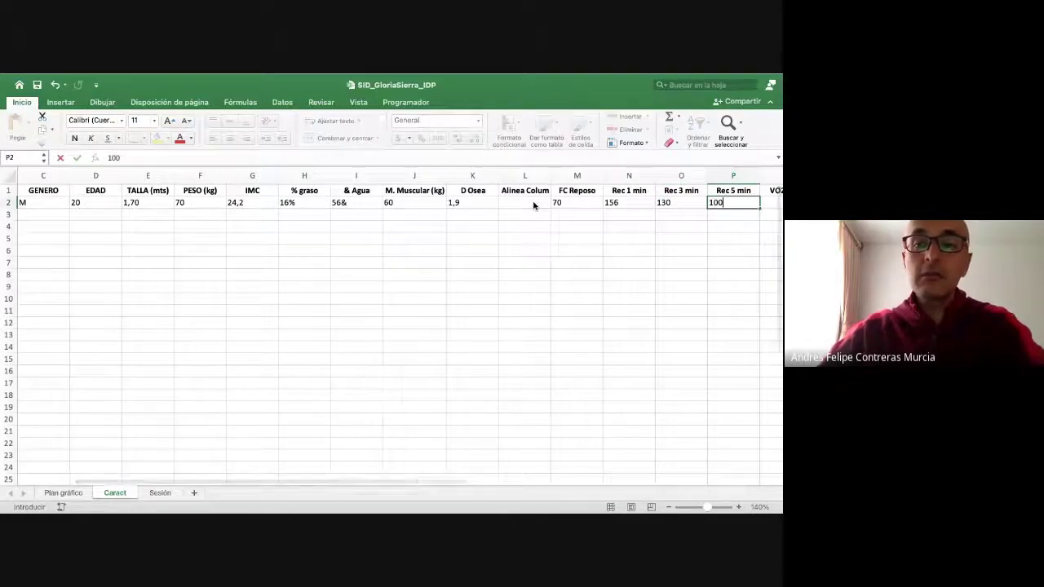
key(Right)
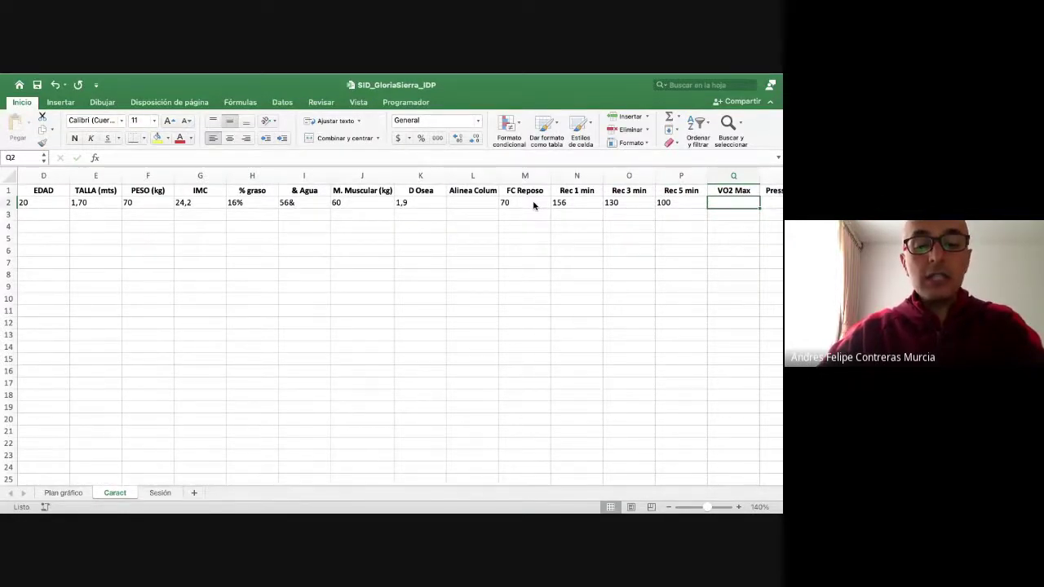
text(51)
key(Tab)
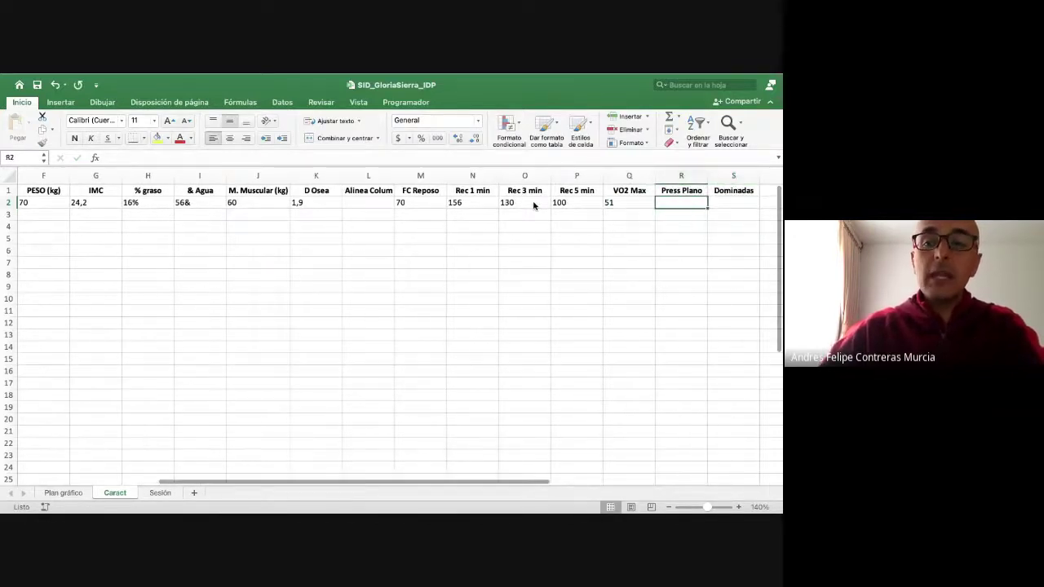
- Enter a value of 100 in R2 under "Press Plano"
key(Right)
key(Left)
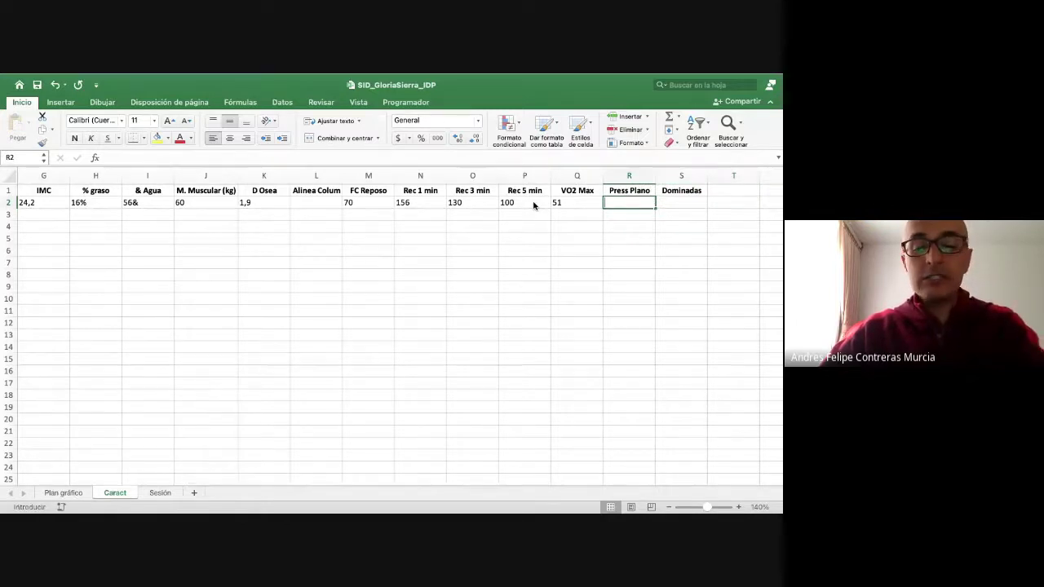
text(100)
key(Tab)
key(Left)
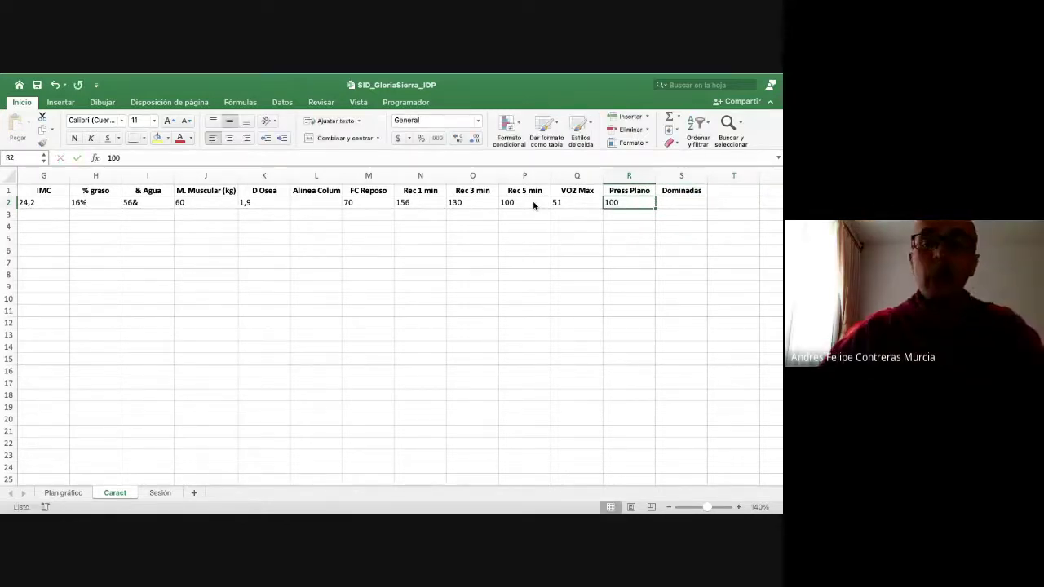
key(Right)
key(Left)
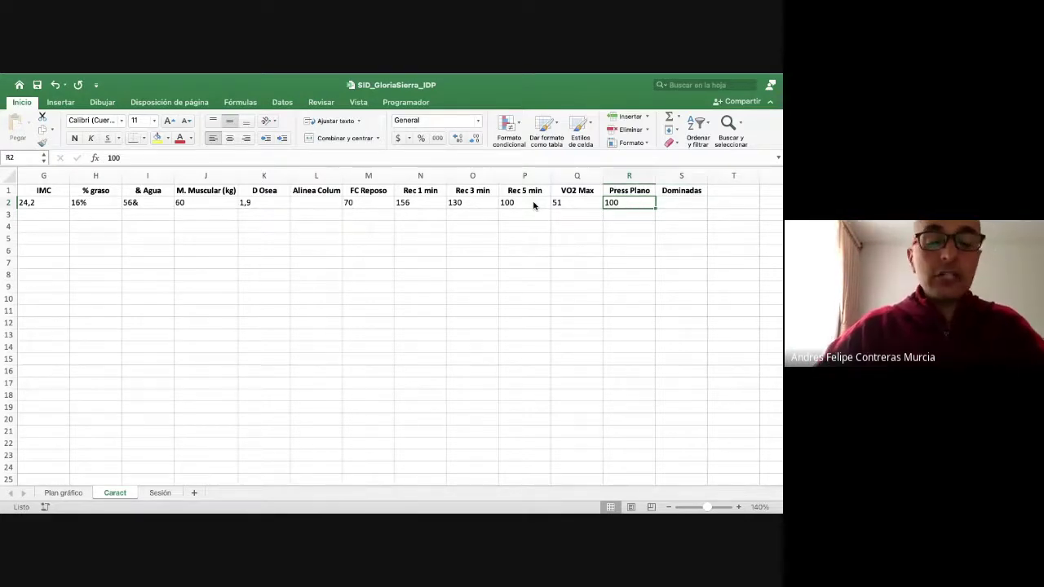
- Replace the "Press Plano" heading in R1 with "Push ups 1 min" and set R2 to 35
key(Up)
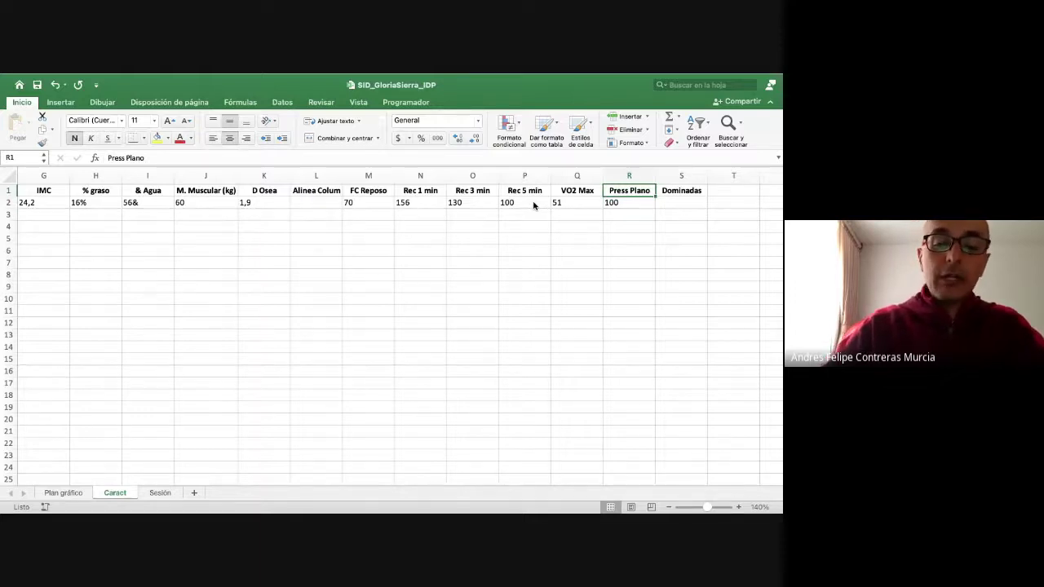
text(Push ups 1 min)
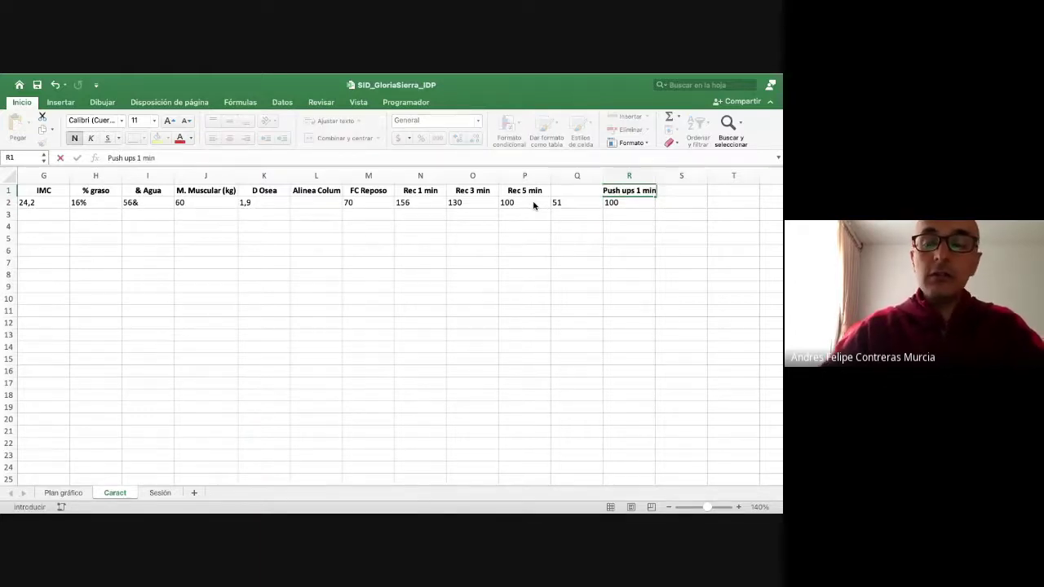
key(Return)
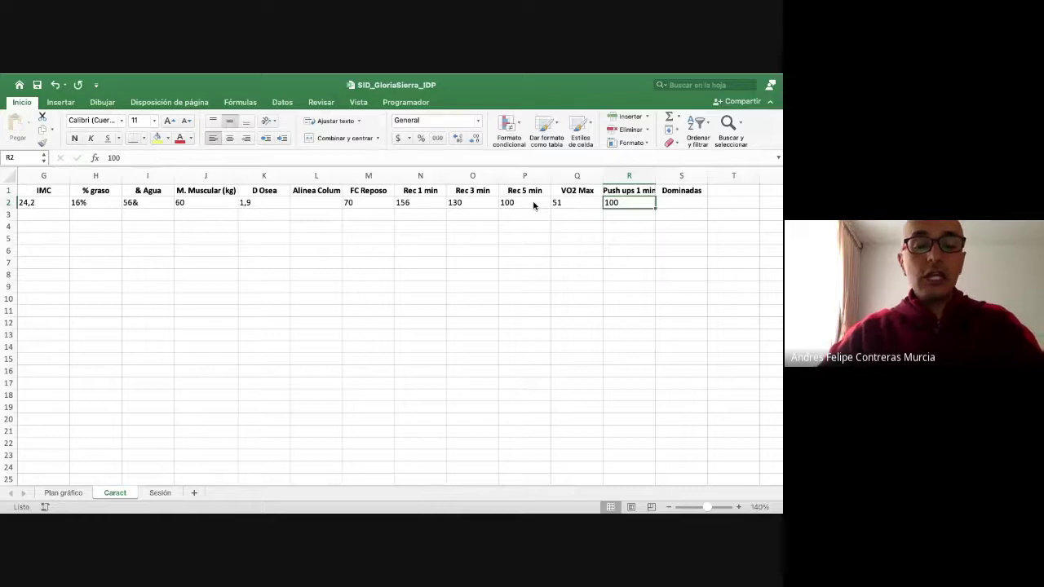
text(35)
key(Tab)
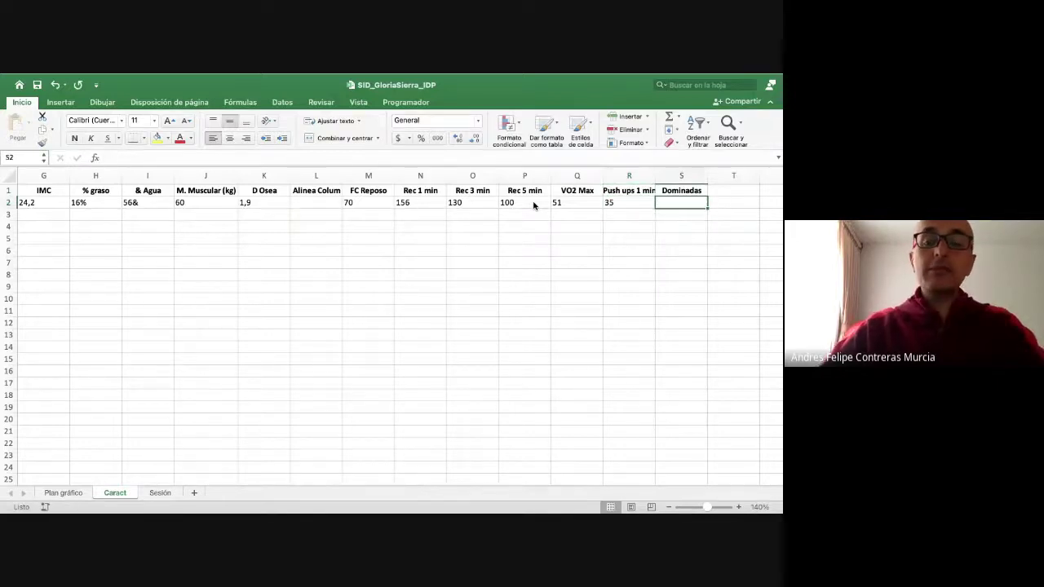
- Enter a pull-up count of 5 in S2 under "Dominadas"
key(Up)
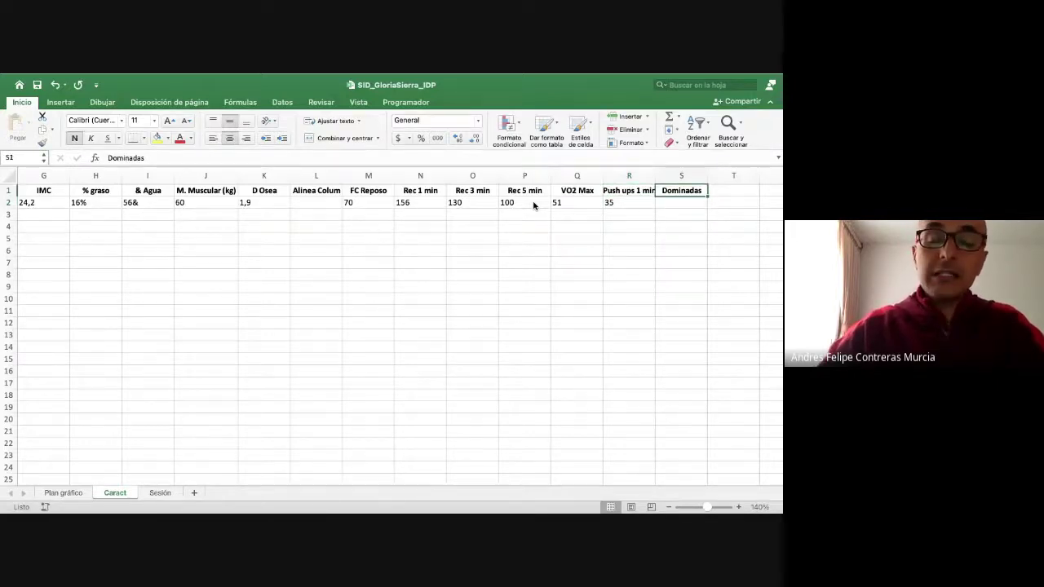
key(Down)
key(Up)
key(Down)
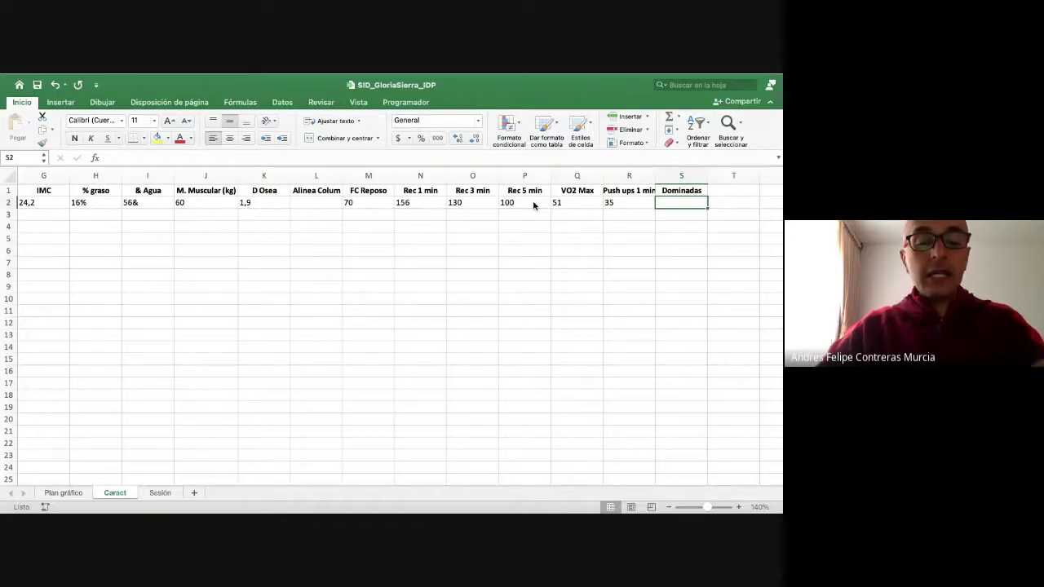
text(5)
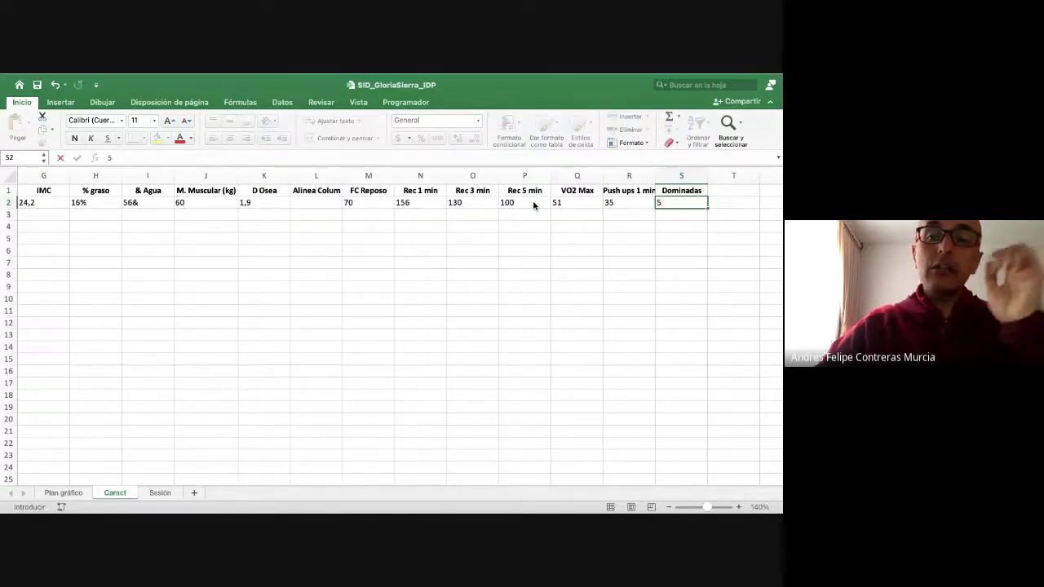
key(Tab)
- Add the heading "Abs" in T1 and enter 23 below it in T2
key(Up)
scroll(533, 205, right, 2)
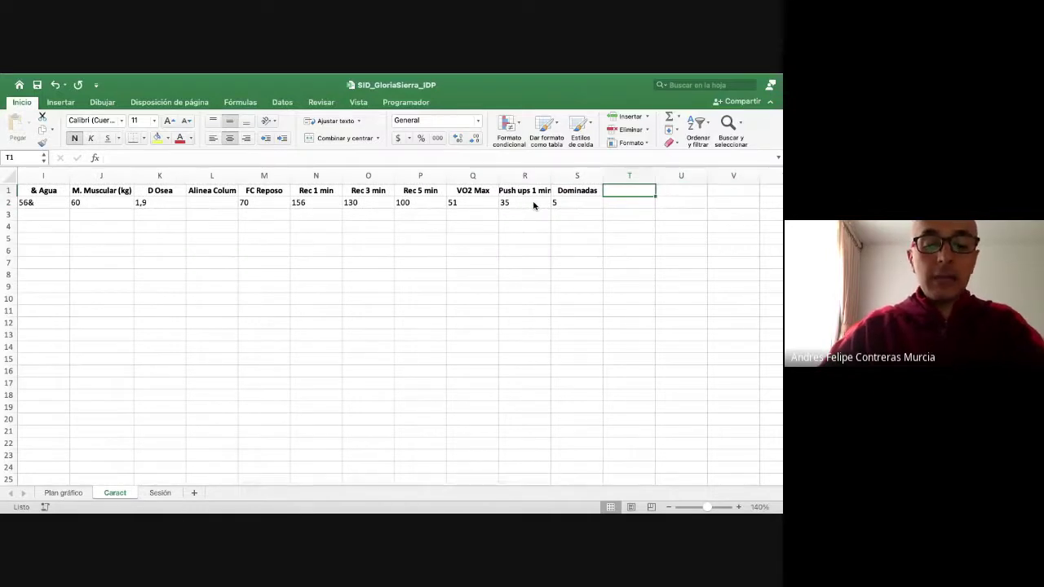
text(ABs)
key(Return)
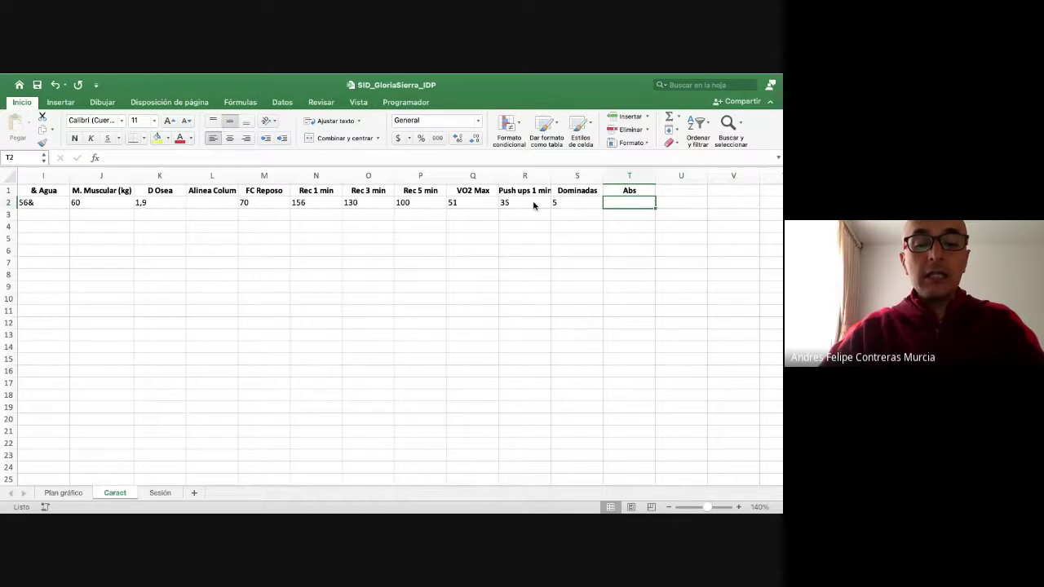
text(23)
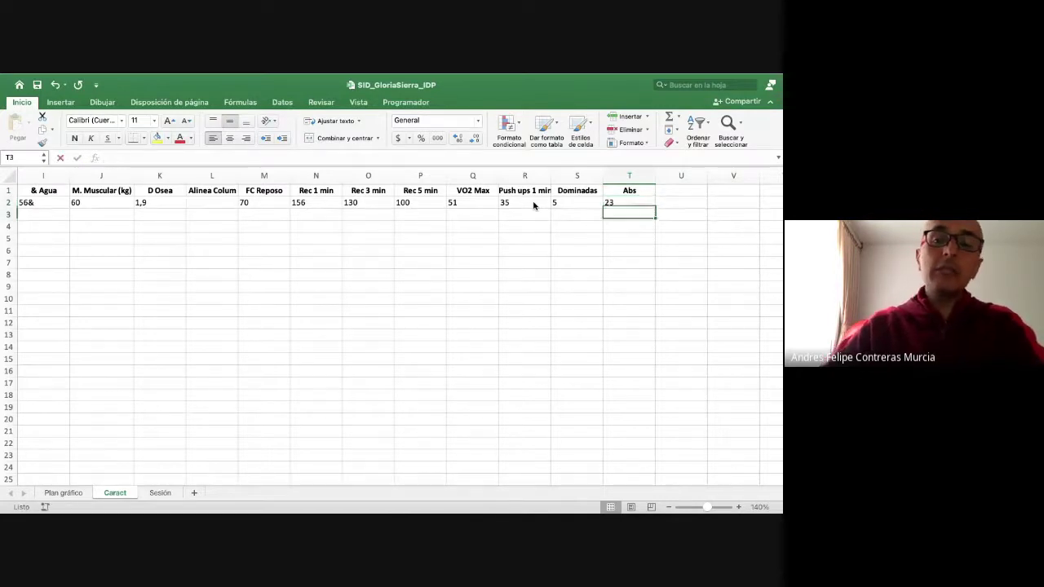
key(Tab)
key(Up)
key(Left)
key(Left)
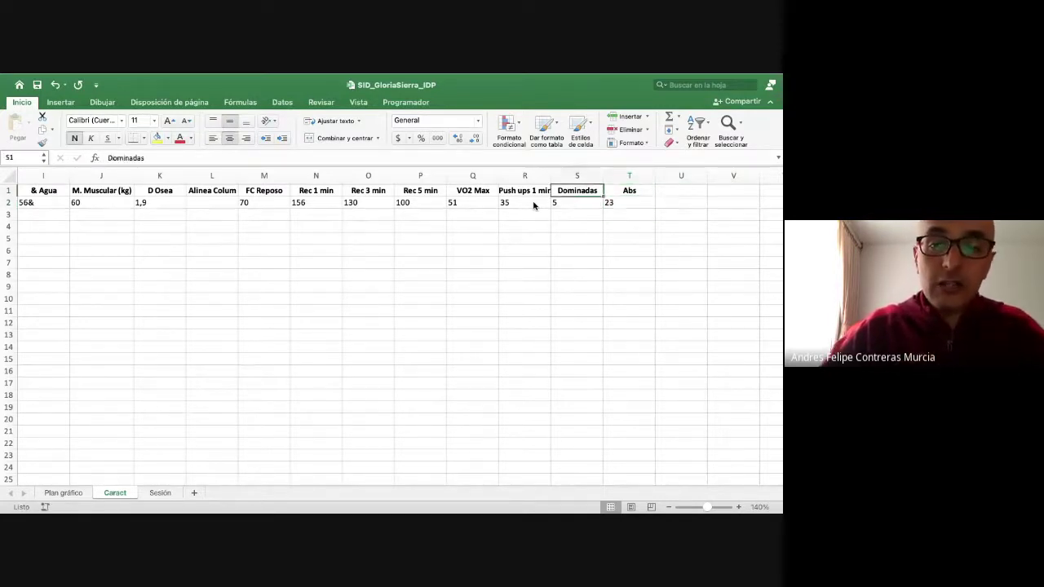
- Review the sample row from the "Abs" column back to "NOMBRE" and select the blank name cells B3:B6
key(Left)
key(Right)
key(Right)
key(Down)
key(Right)
key(Right)
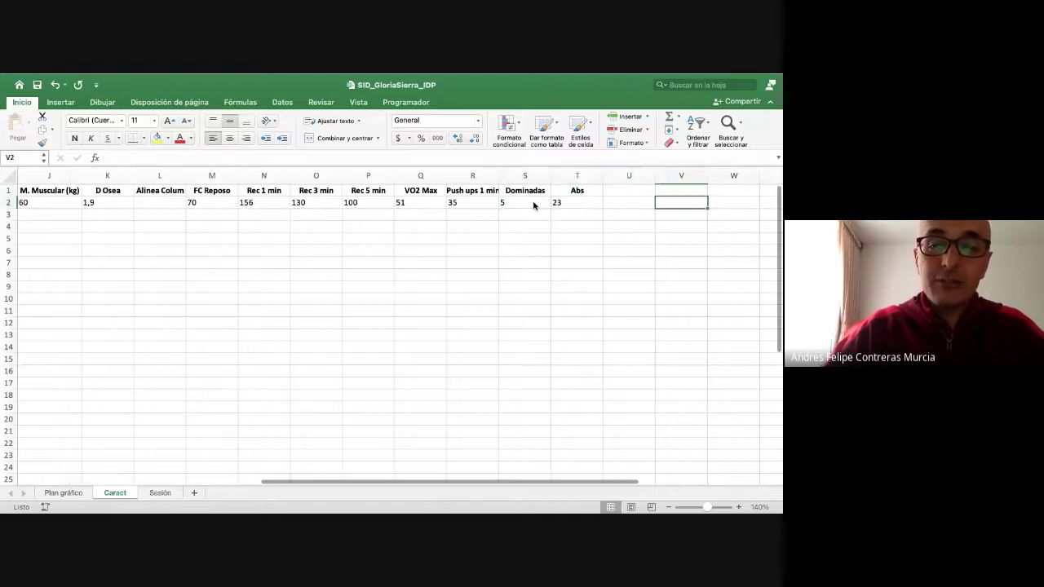
key(Left)
key(Left)
key(Left)
key(Left)
key(Left)
key(Left)
key(Left)
key(Left)
key(Left)
key(Left)
key(Left)
key(Left)
key(Left)
key(Left)
key(Left)
key(Left)
key(Left)
key(Left)
key(Left)
key(Left)
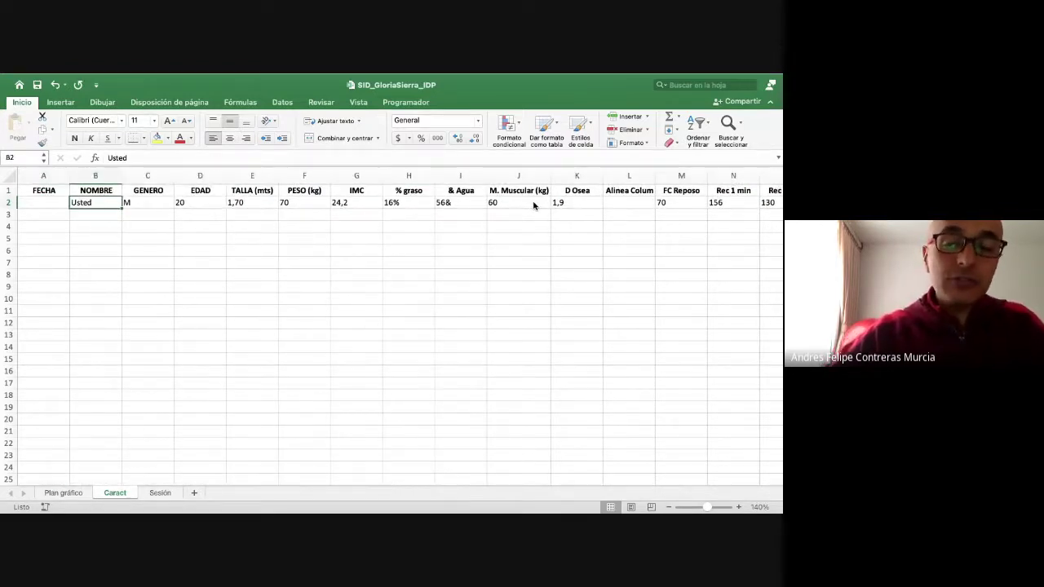
key(Down)
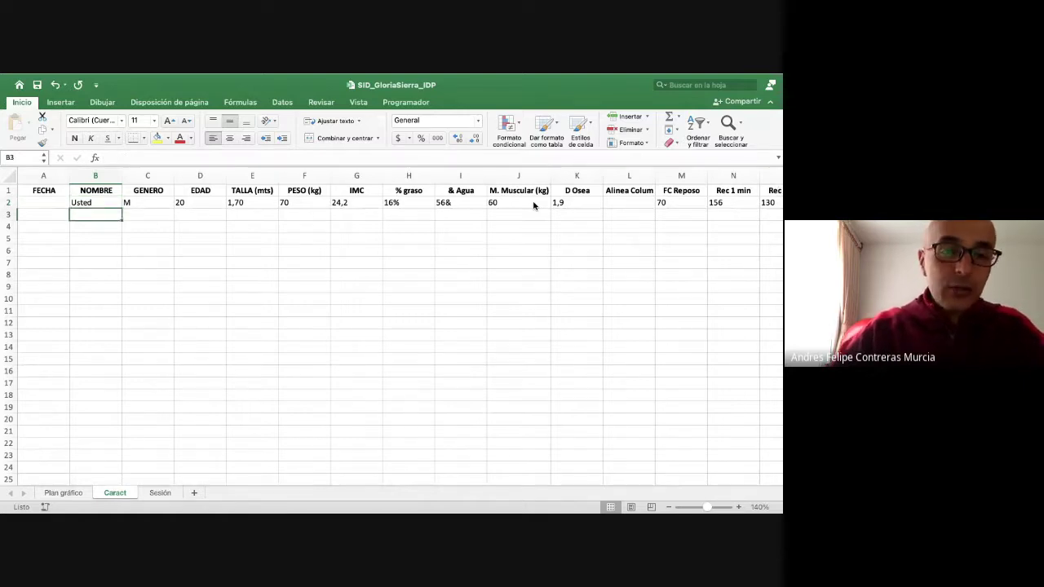
key(shift+Down)
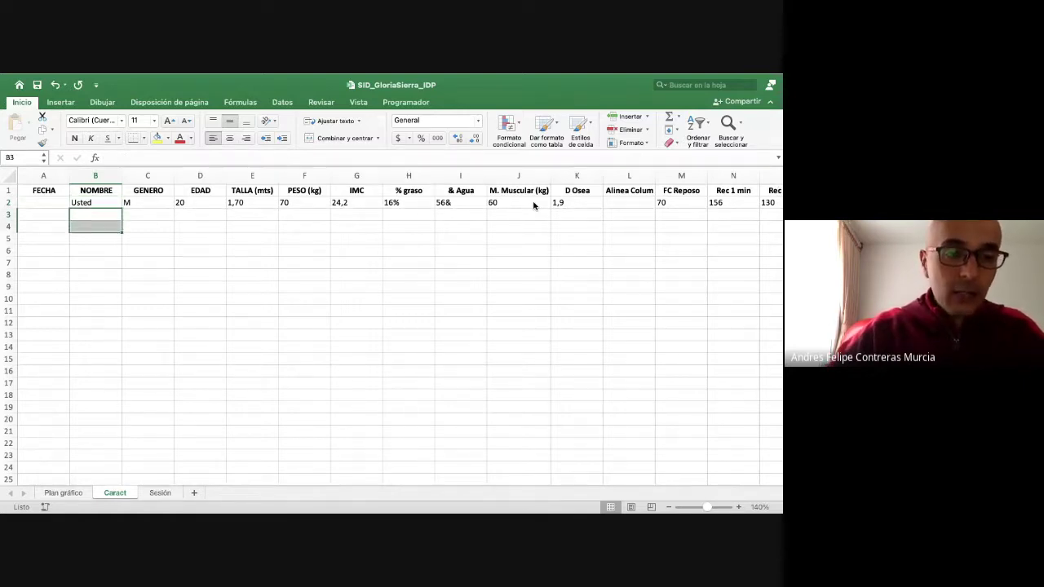
key(shift+Down)
key(shift+Down)
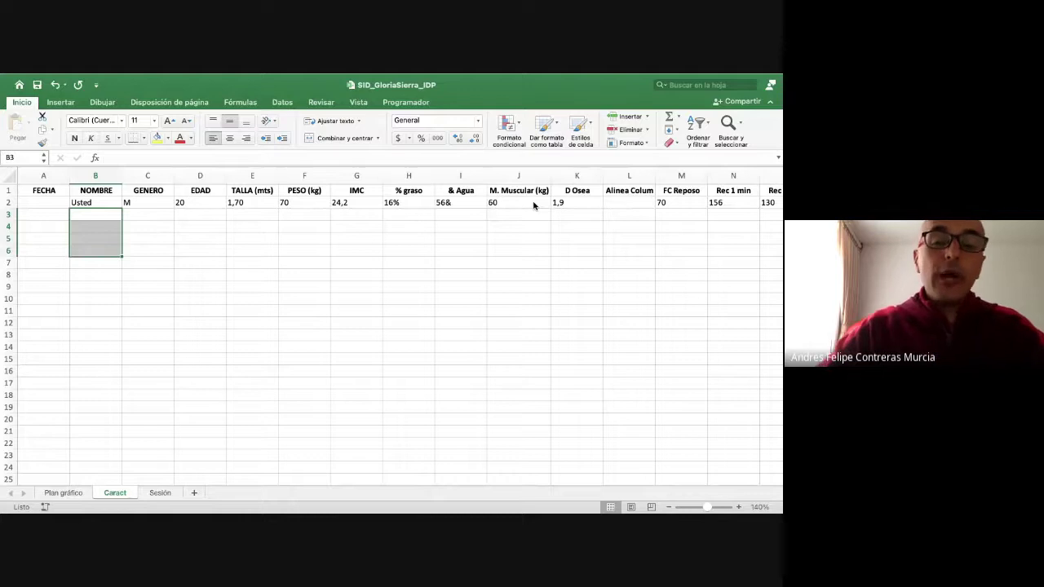
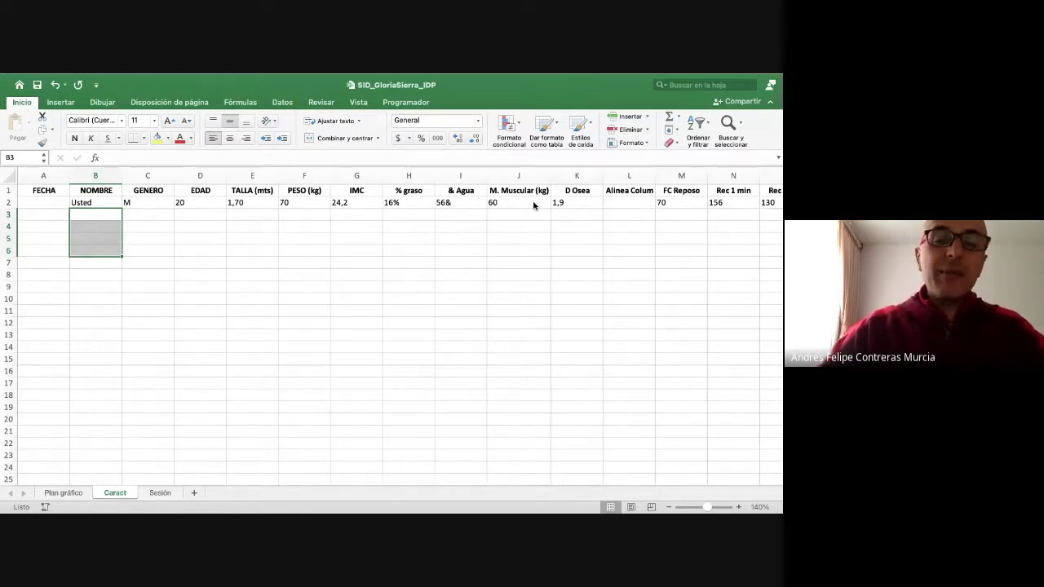
- Correct the body-water value in I2 under "& Agua" to 56%
click(449, 203)
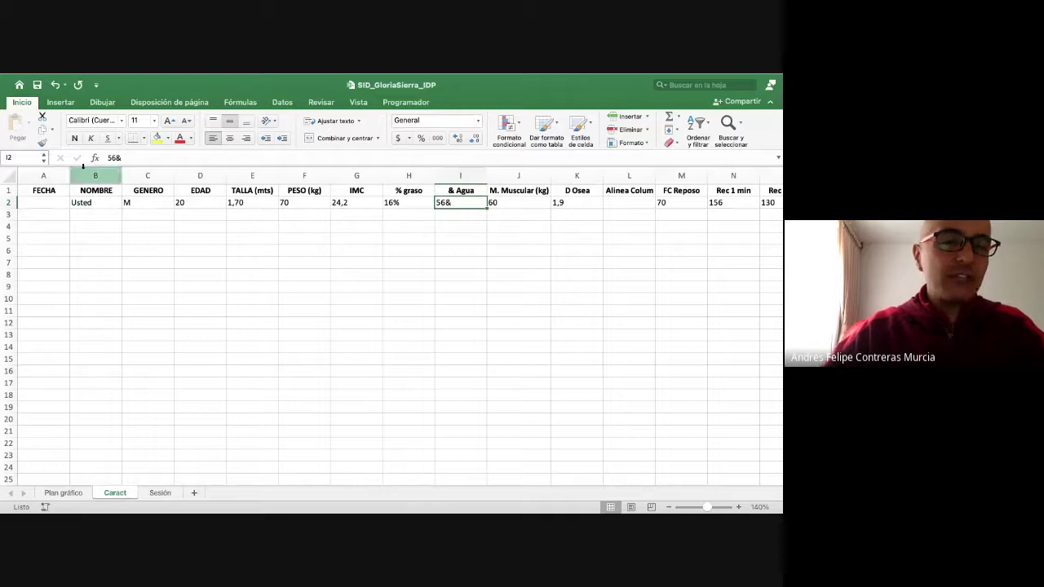
click(137, 157)
key(BackSpace)
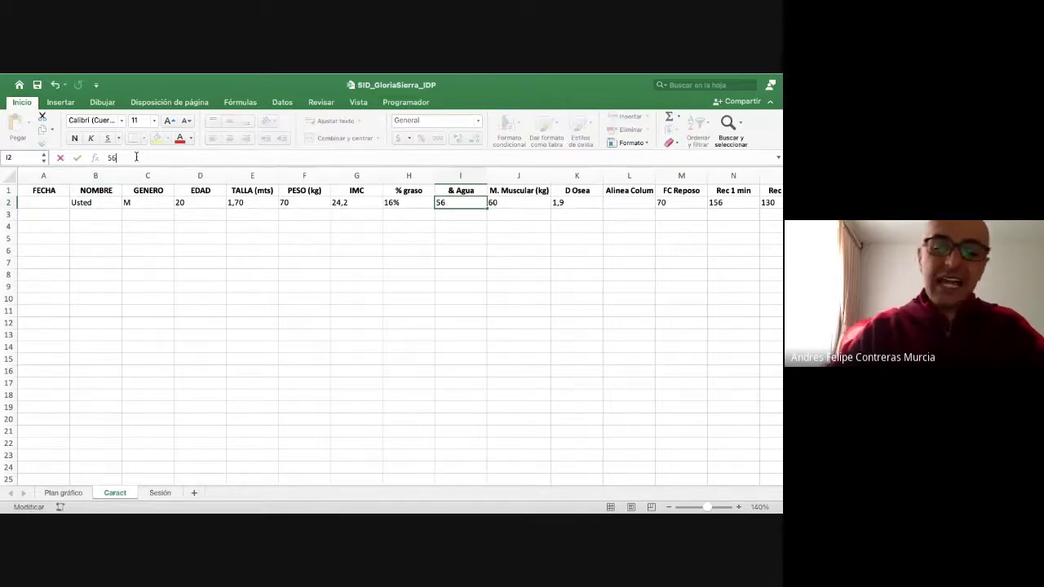
text(%)
key(Return)
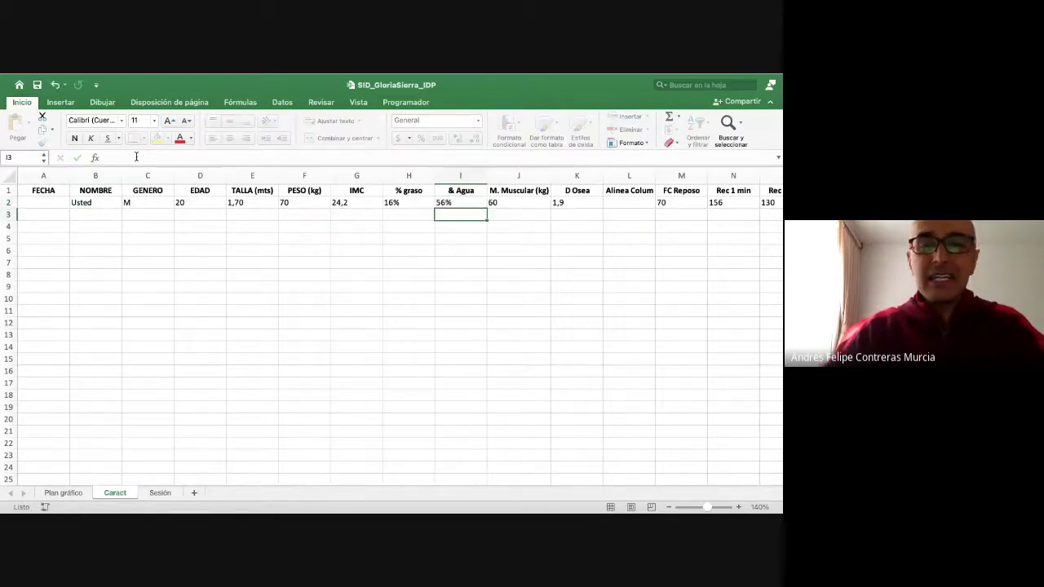
- List two more athletes under "NOMBRE": Cristiano Ronaldo in B3 and Nadal in B4
key(Left)
key(Left)
key(Left)
key(Left)
key(Left)
key(Left)
key(Left)
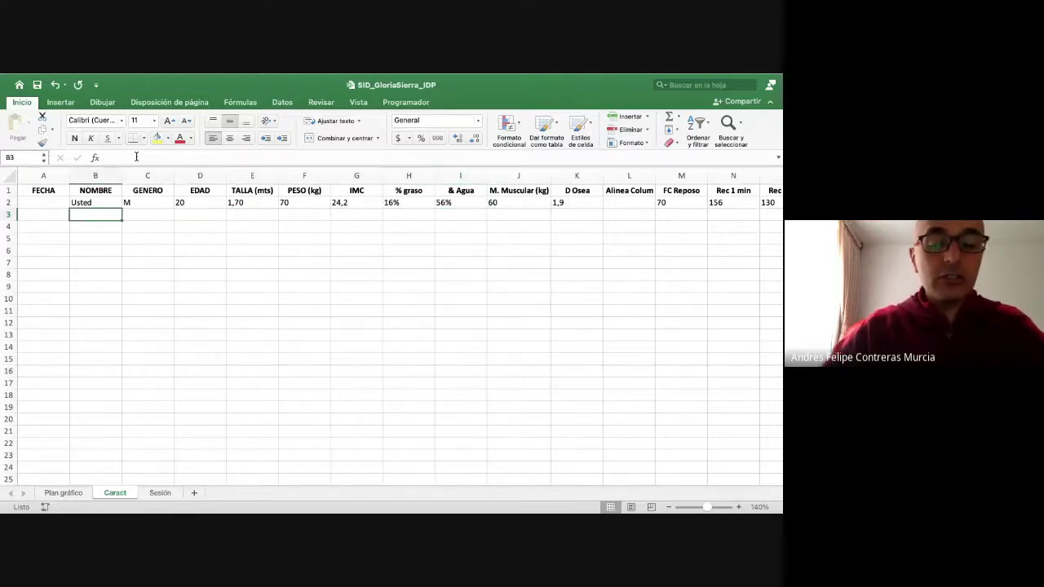
text(Cristia)
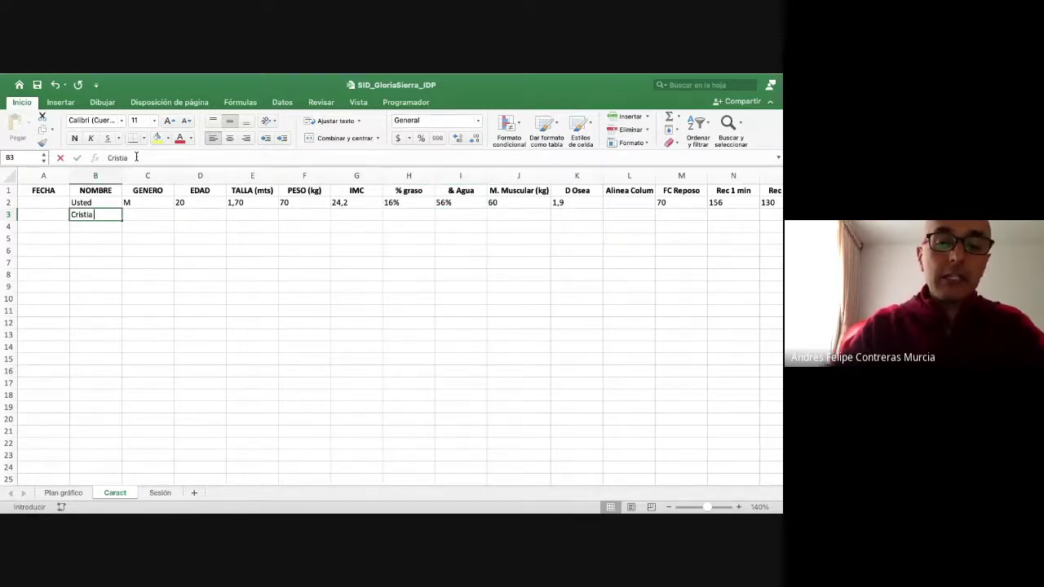
text(no R)
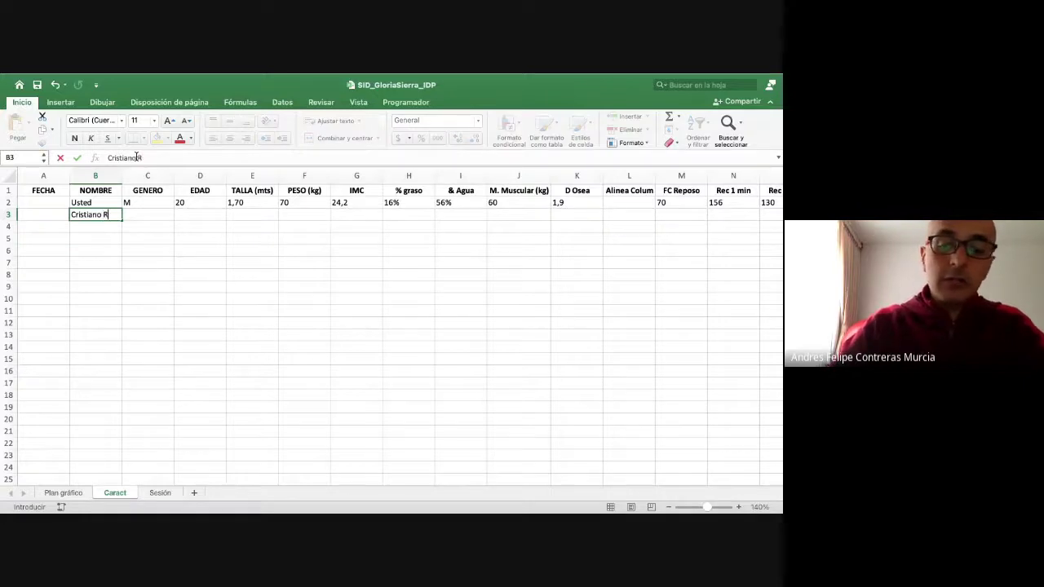
text(onaldo)
key(Return)
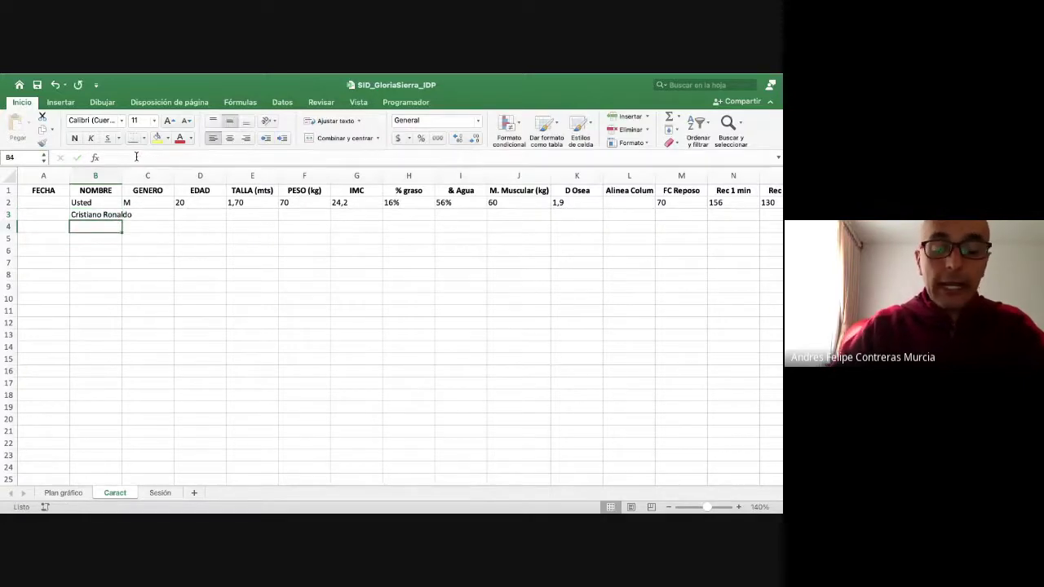
text(Nadal)
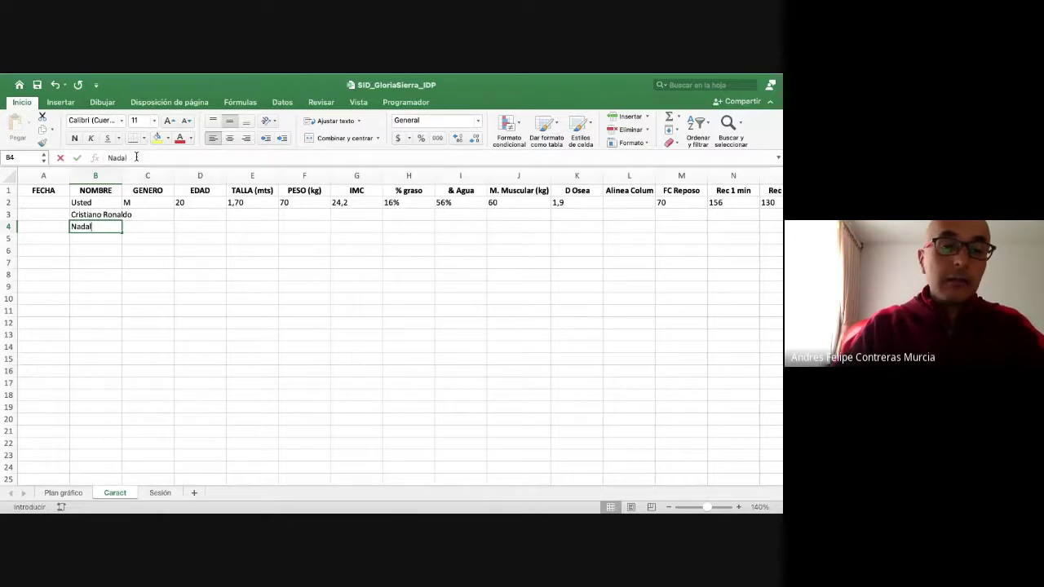
key(Return)
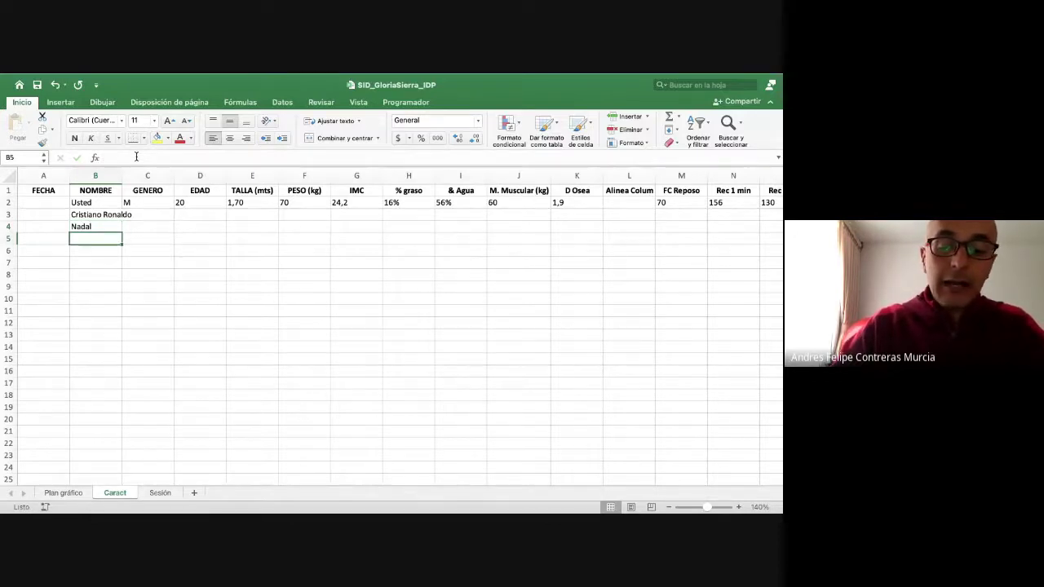
- Continue the athlete list under "NOMBRE" with Phells in B5, Bold in B6 and Chavo in B7
text(Phells)
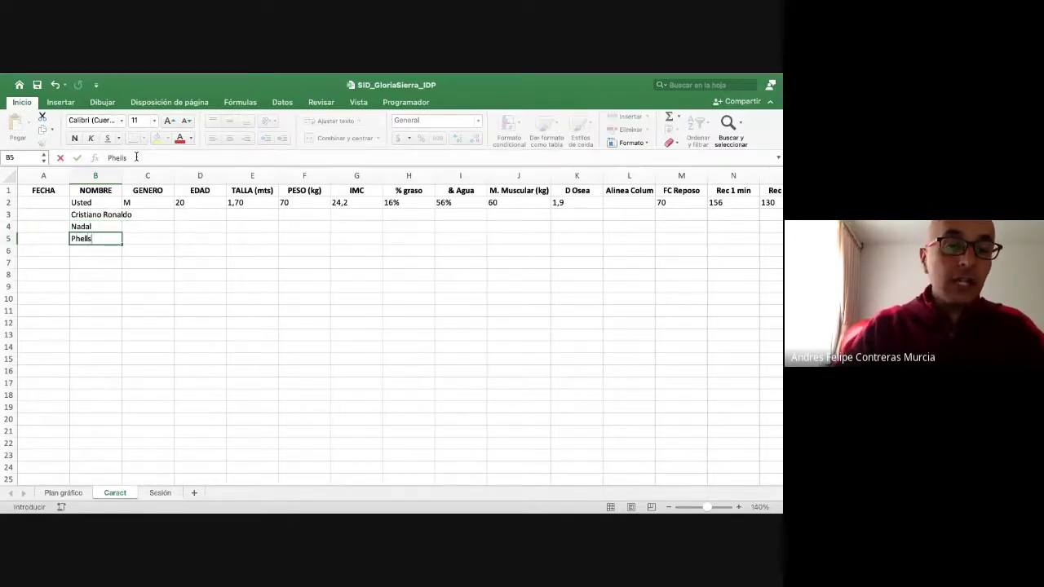
key(Return)
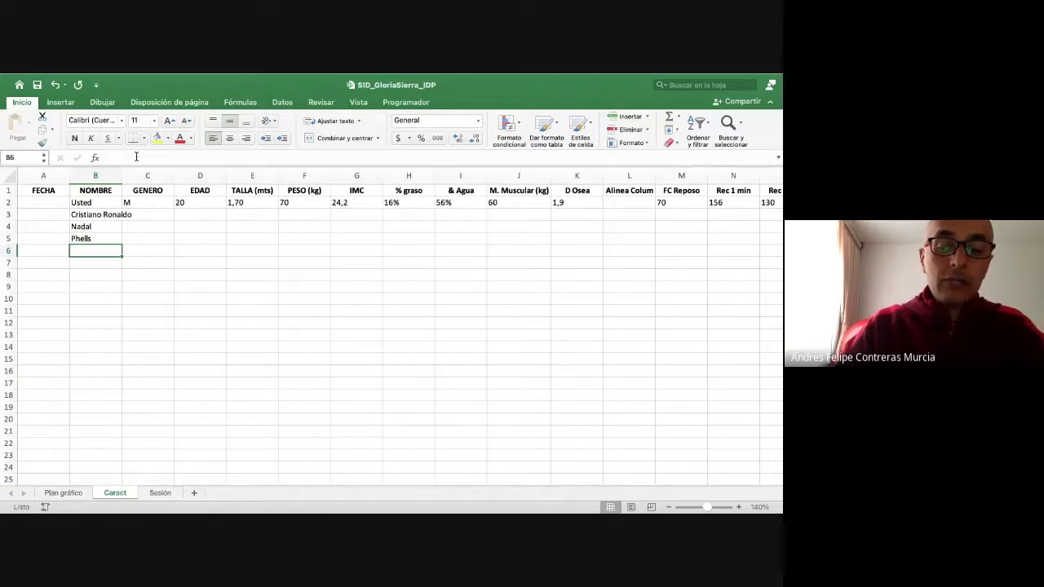
text(Bold)
key(Return)
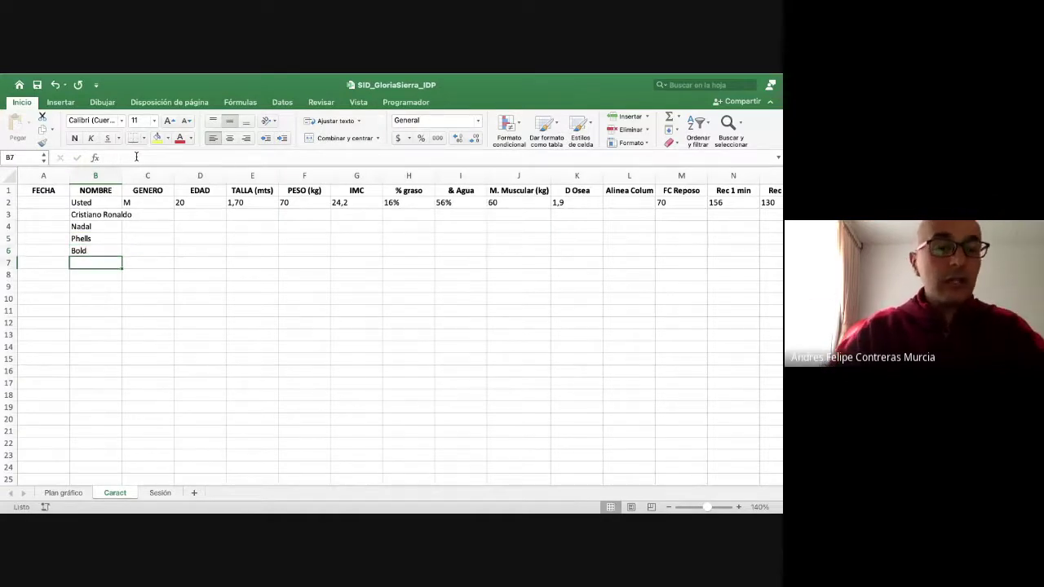
text(Chavo)
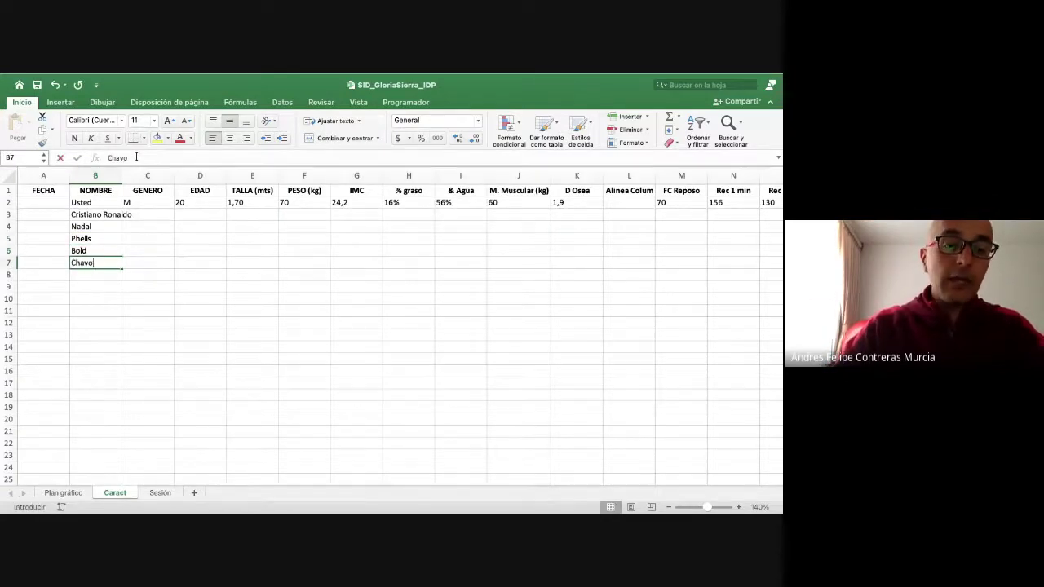
key(Return)
- Look over the blank cells of the added athletes in rows 3 to 7, from "TALLA (mts)" to "& Agua"
key(Up)
key(Up)
key(Up)
key(Up)
key(Up)
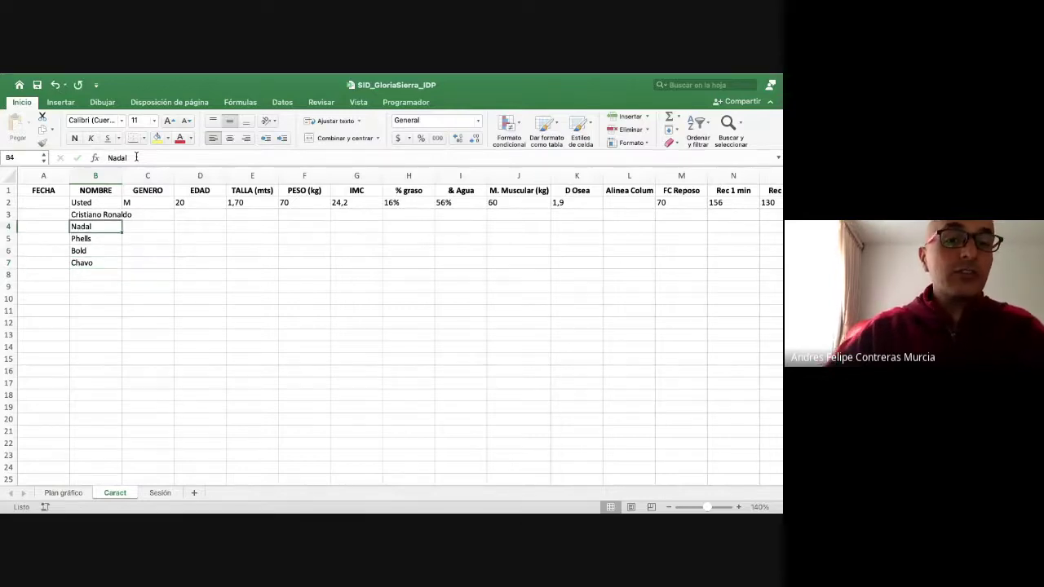
key(Right)
key(Right)
key(Right)
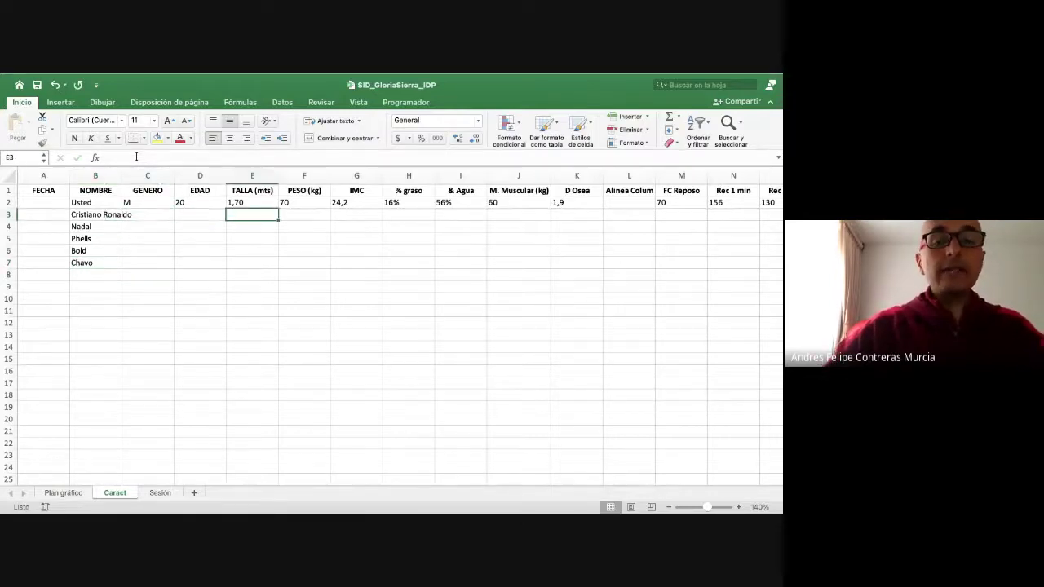
key(Down)
key(Down)
key(Down)
key(Up)
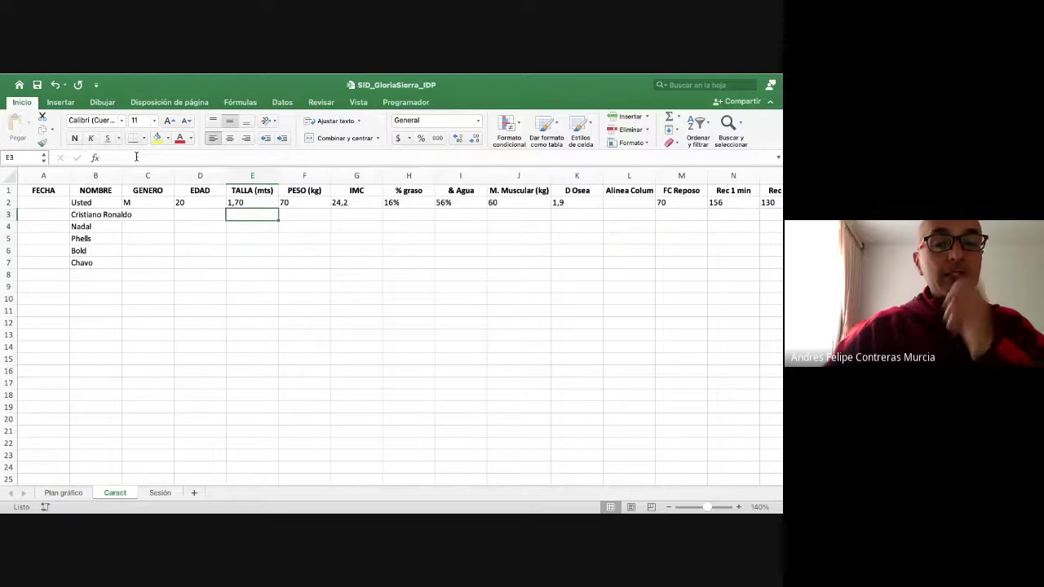
key(Right)
key(Right)
key(Right)
key(Right)
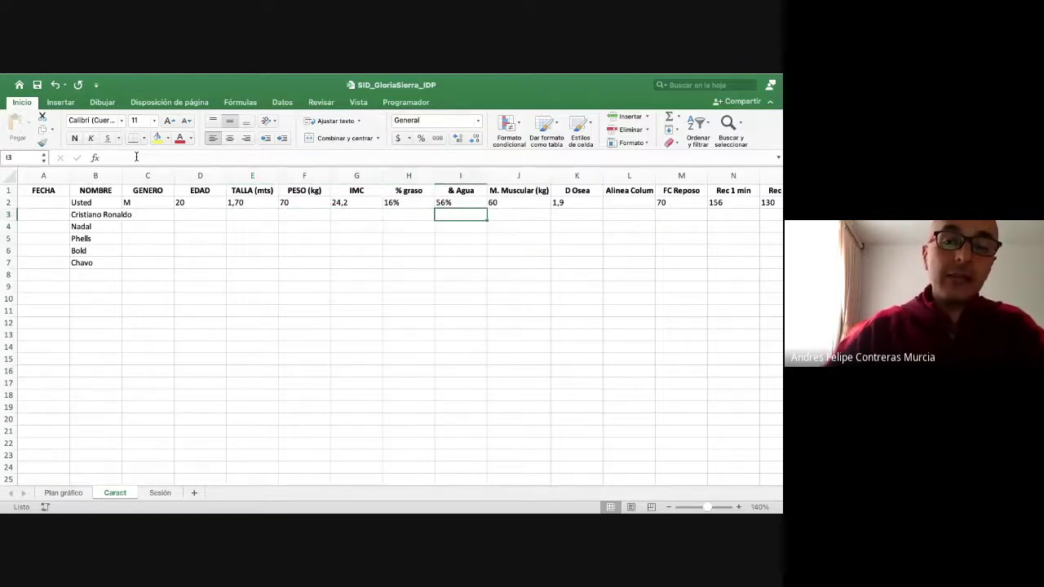
key(Left)
key(Right)
key(Left)
key(Down)
key(Down)
key(Down)
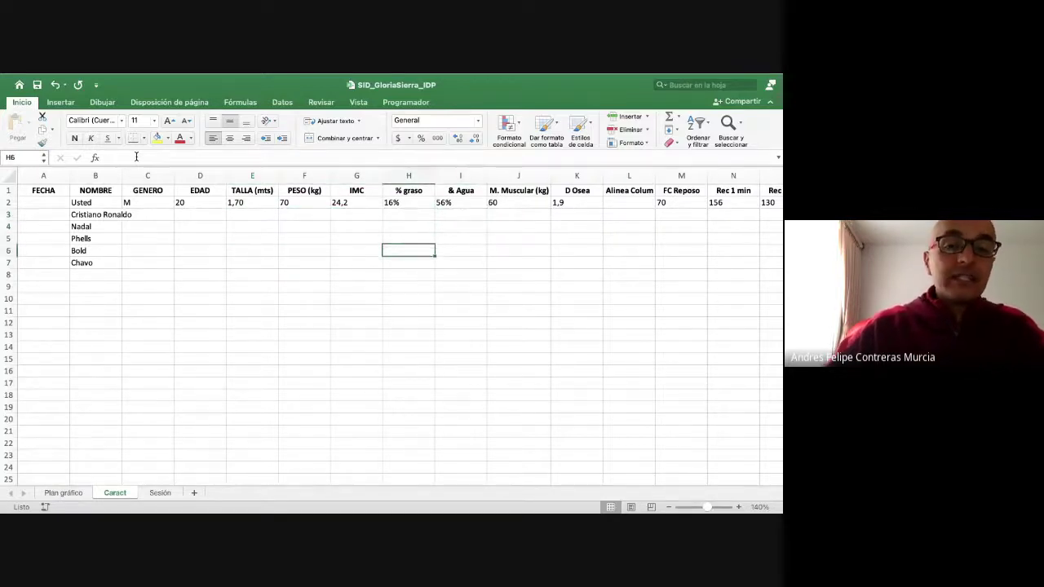
key(Down)
key(Up)
key(Up)
key(Up)
key(Up)
key(Left)
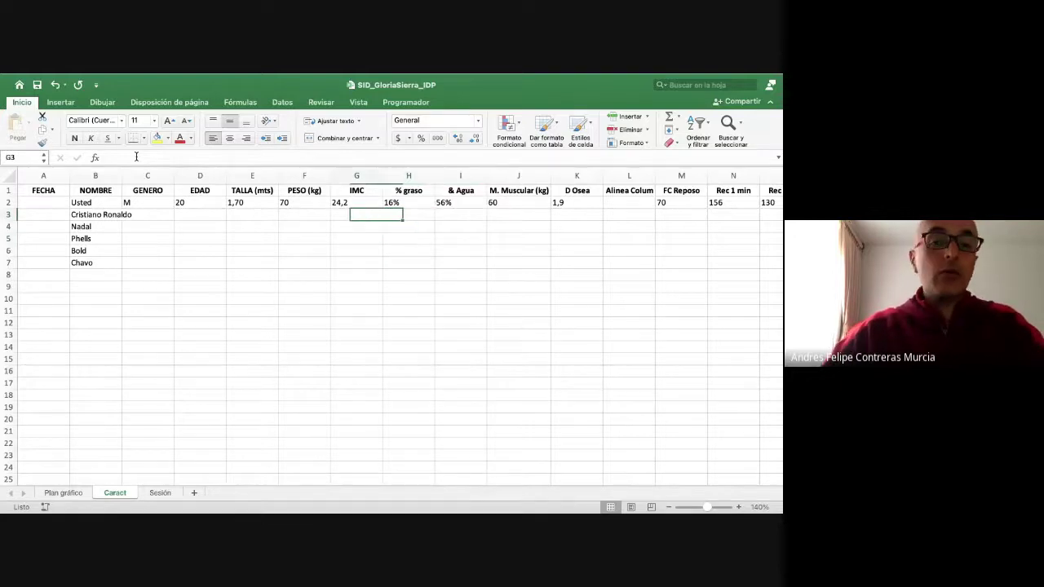
key(Left)
key(Left)
key(Right)
key(Right)
key(Left)
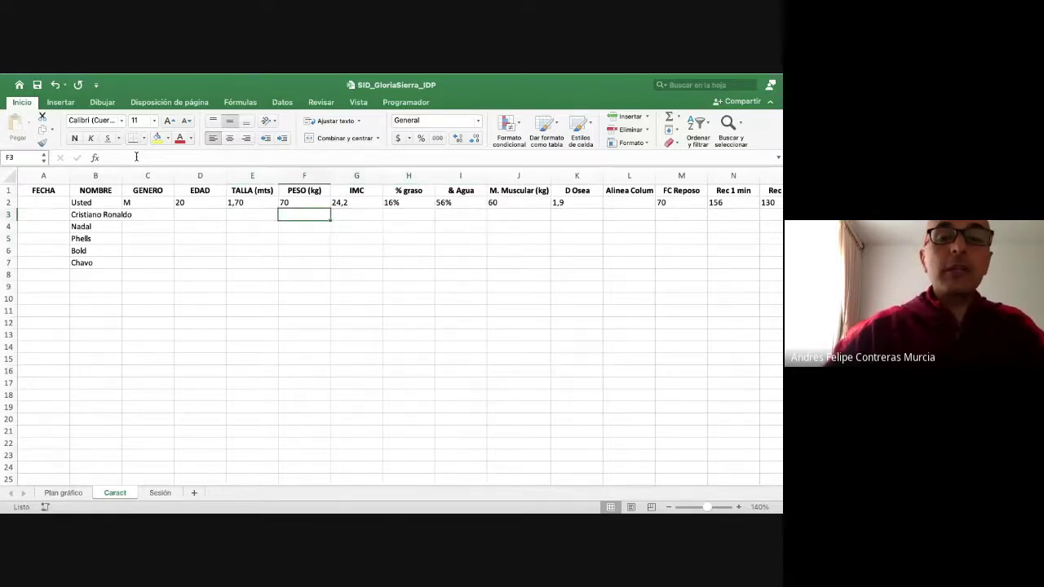
- Examine the sample values in row 2 between "EDAD" and "% graso"
key(Up)
key(Left)
key(Left)
key(Right)
key(Right)
key(Right)
key(Right)
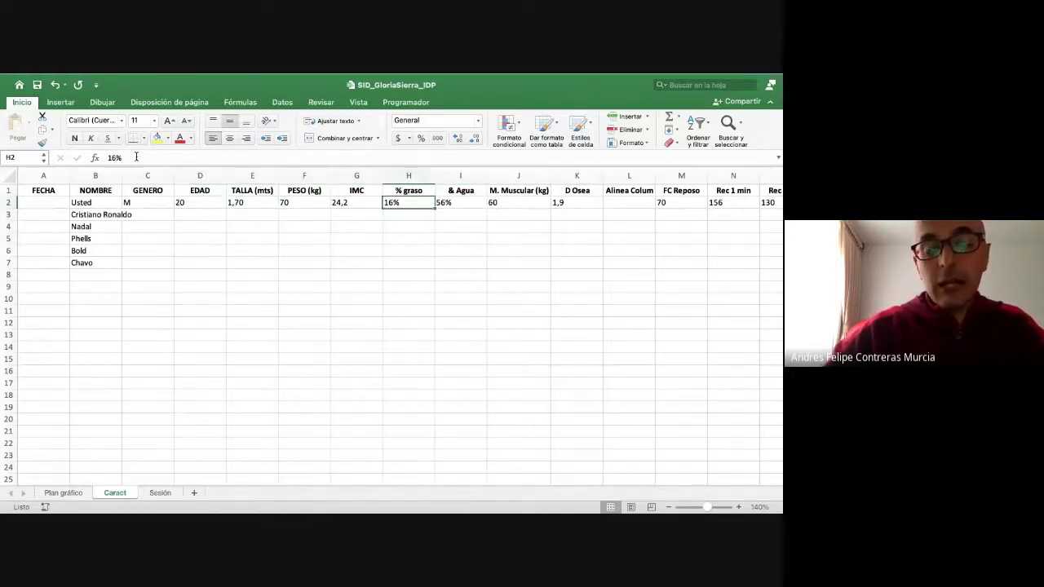
key(Left)
key(Left)
key(Left)
key(Right)
key(Right)
key(Right)
key(Left)
key(Left)
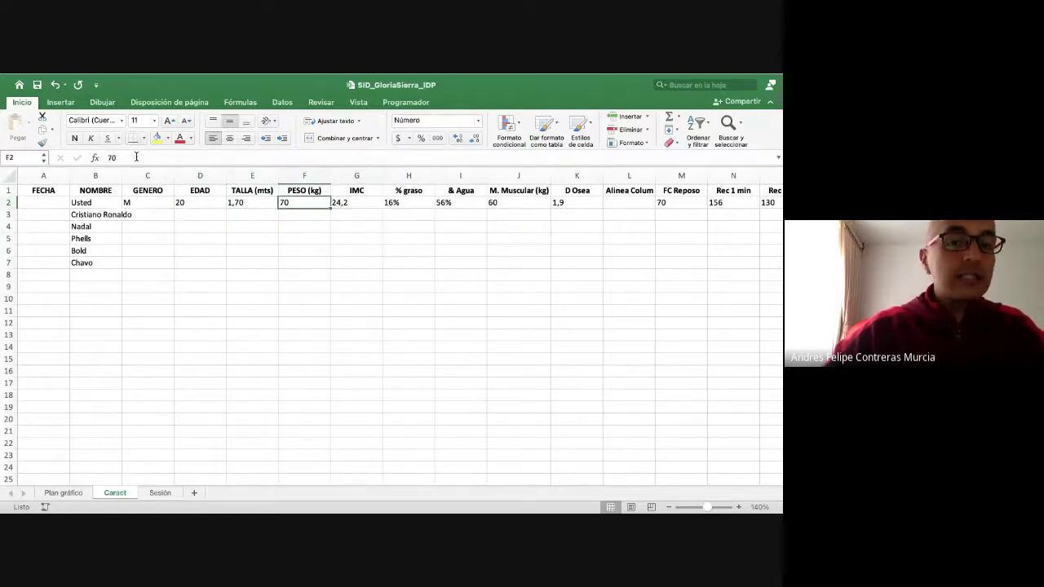
key(Left)
- Examine the unfilled age, height, weight and IMC cells beside the athletes' names in rows 3 to 7
key(Down)
key(Down)
key(Up)
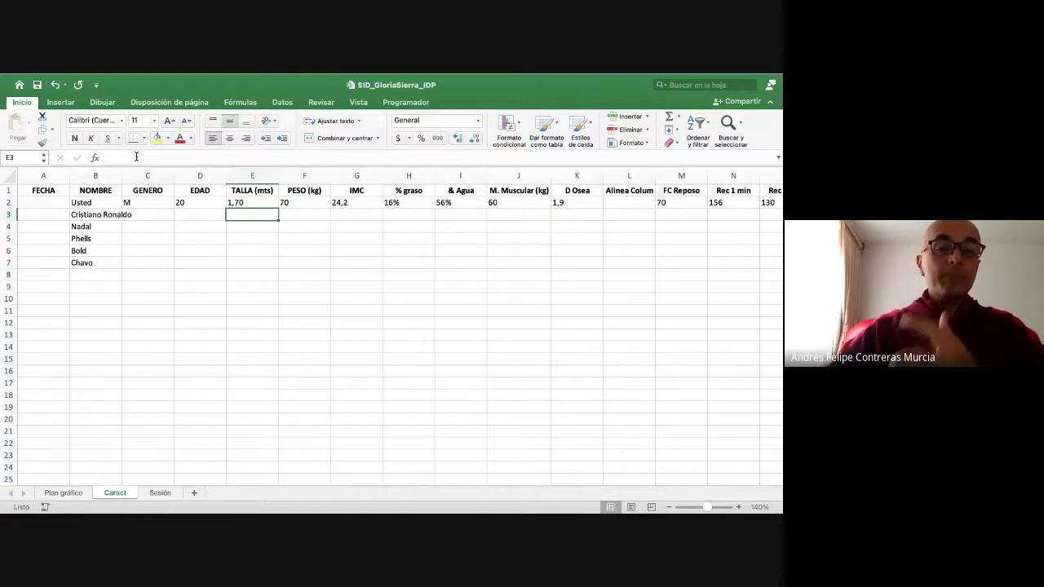
key(Down)
key(Down)
key(Down)
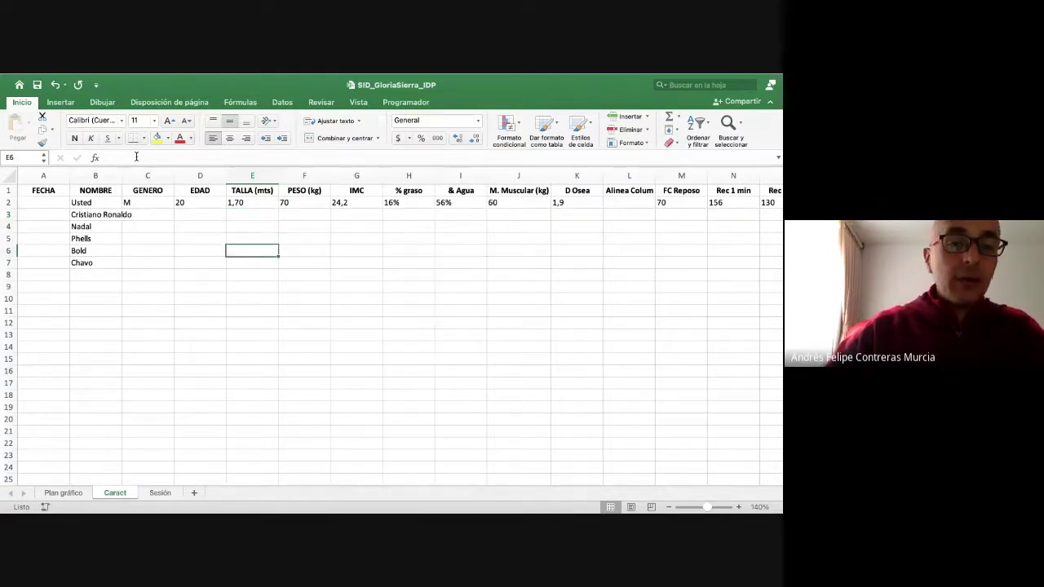
key(Down)
key(Up)
key(Up)
key(Up)
key(Up)
key(Right)
key(Right)
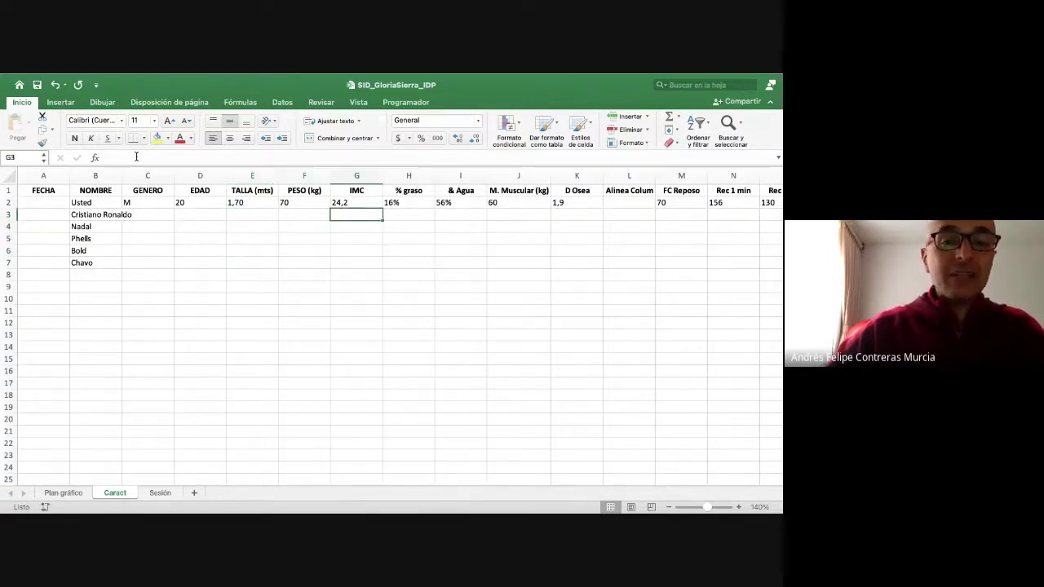
key(Down)
key(Down)
key(Down)
key(Down)
key(Left)
key(Left)
key(Left)
key(Up)
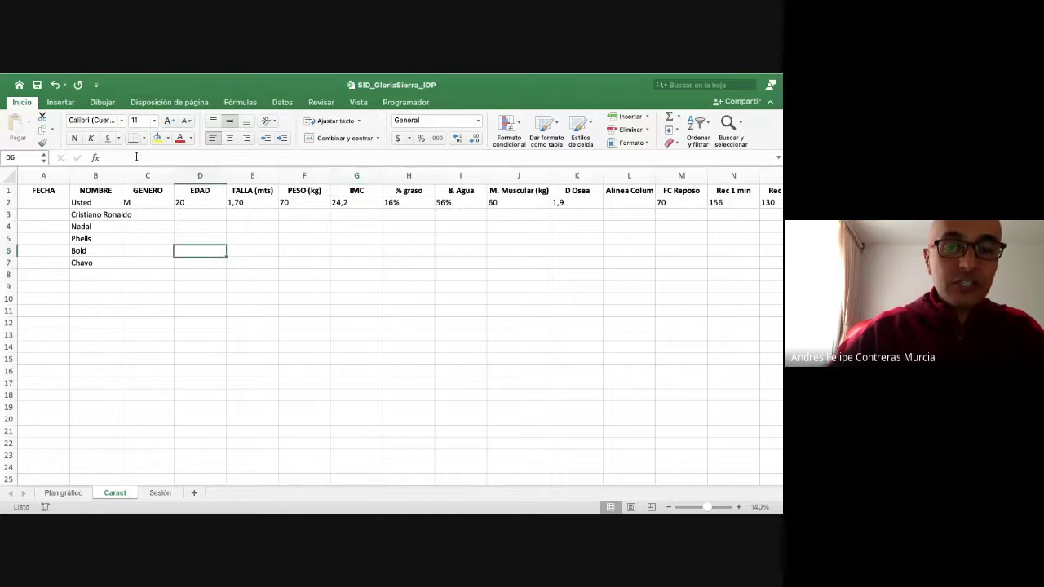
key(Up)
key(Up)
key(Right)
key(Up)
key(Down)
key(Down)
key(Down)
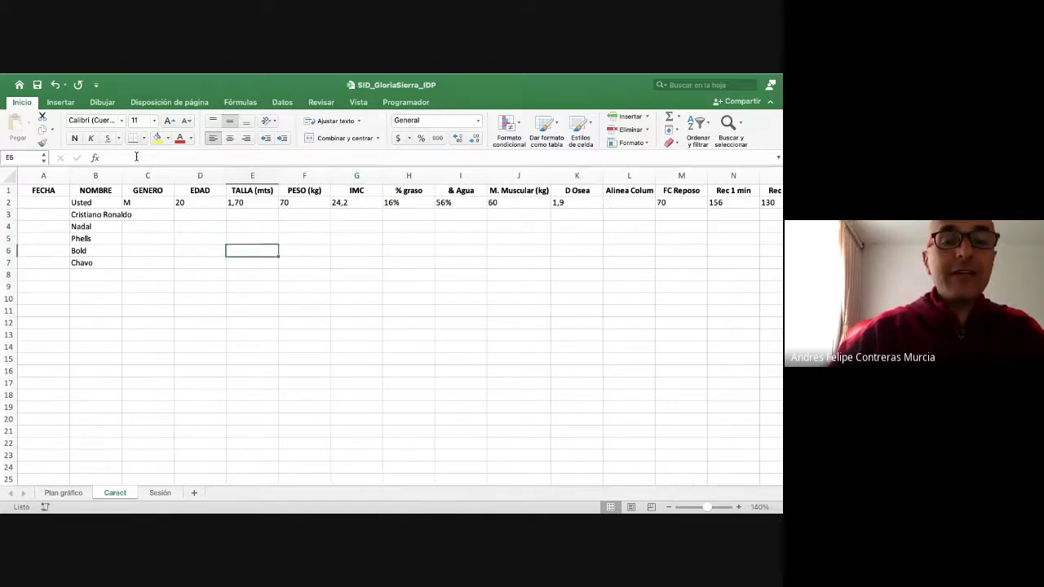
key(Down)
key(Right)
key(Right)
key(Up)
key(Up)
key(Up)
key(Up)
- Review the remaining body-composition, heart-rate and fitness-test columns along row 3, from "% graso" past "Abs"
key(Right)
key(Right)
key(Right)
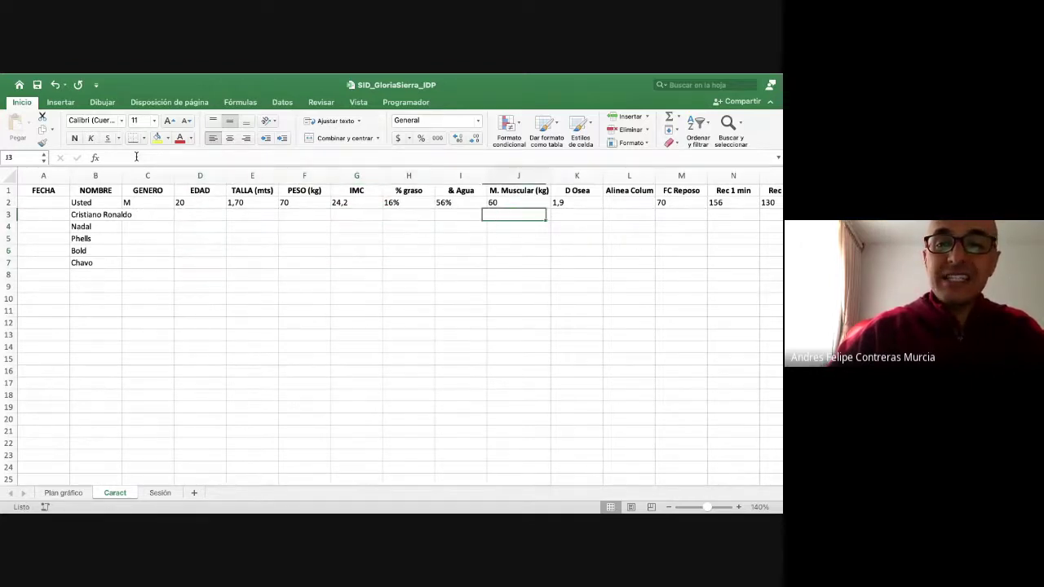
key(Right)
key(Right)
key(Right)
key(Right)
key(Right)
key(Right)
key(Right)
key(Right)
key(Right)
key(Right)
key(Right)
key(Right)
key(Right)
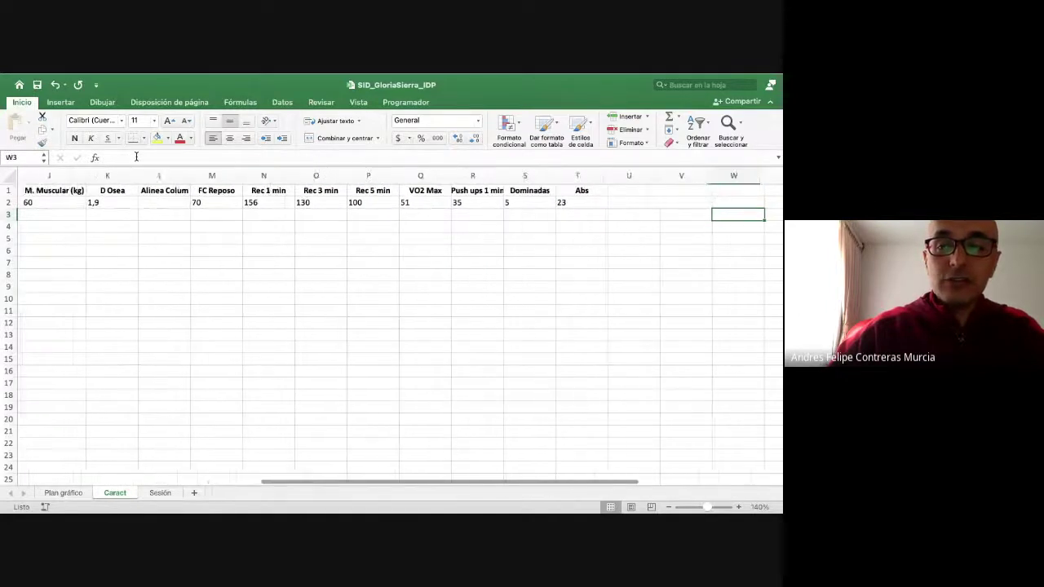
- Return to the list of athletes and examine the blank cells of row 3 from "GENERO" to "PESO (kg)"
key(Right)
key(Down)
key(Left)
key(Left)
key(Left)
key(Left)
key(Left)
key(Left)
key(Left)
key(Left)
key(Left)
key(Left)
key(Left)
key(Left)
key(Left)
key(Left)
key(Left)
key(Left)
key(Left)
key(Left)
key(Left)
key(Left)
key(Left)
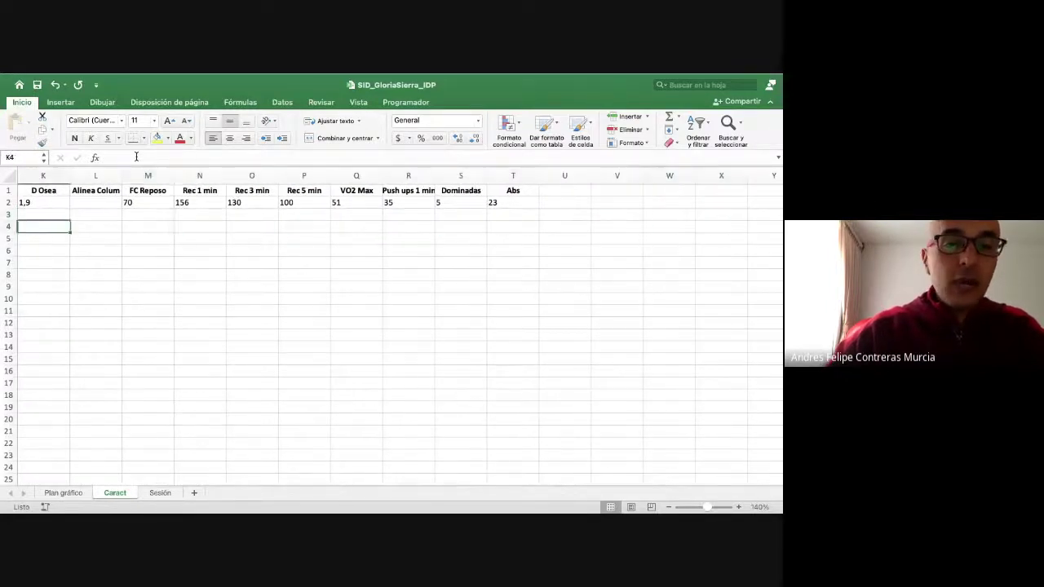
key(Right)
key(Right)
key(Up)
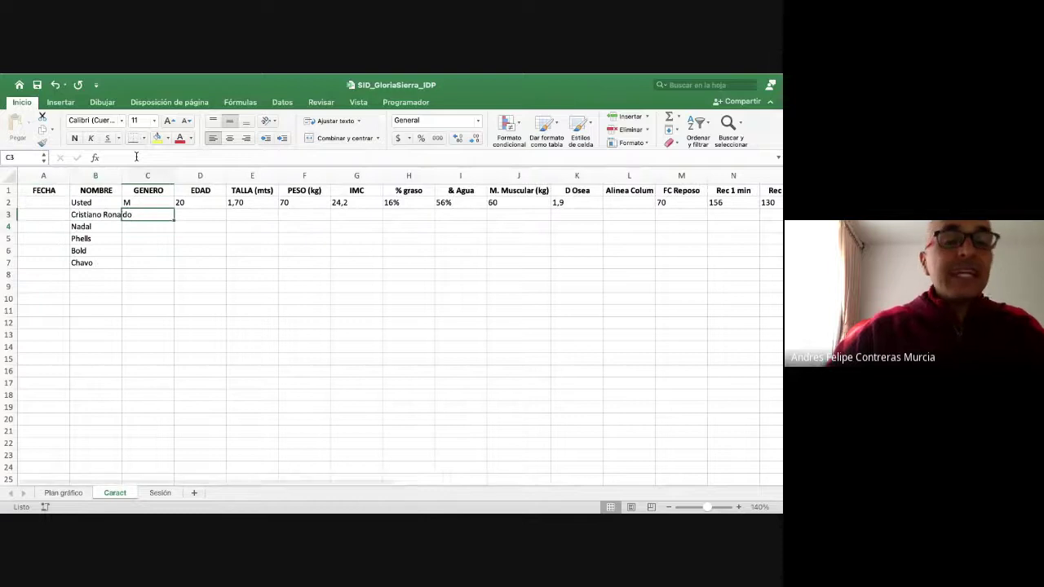
key(Right)
key(Right)
key(Right)
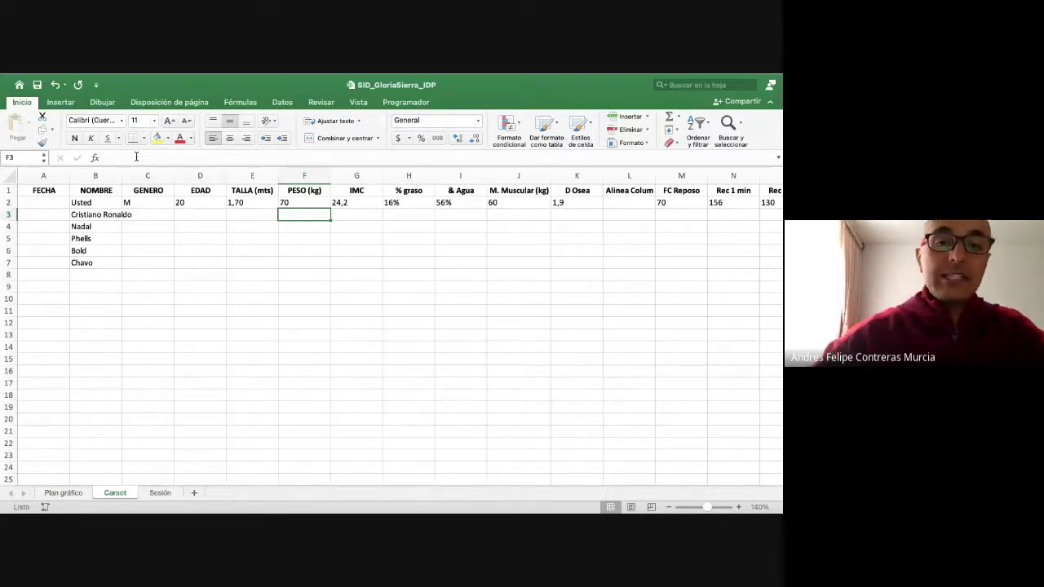
- Compare the sample athlete's data in row 2 with the empty row 3, then inspect the IMC formula in G2
key(Up)
key(Left)
key(Left)
key(Left)
key(Left)
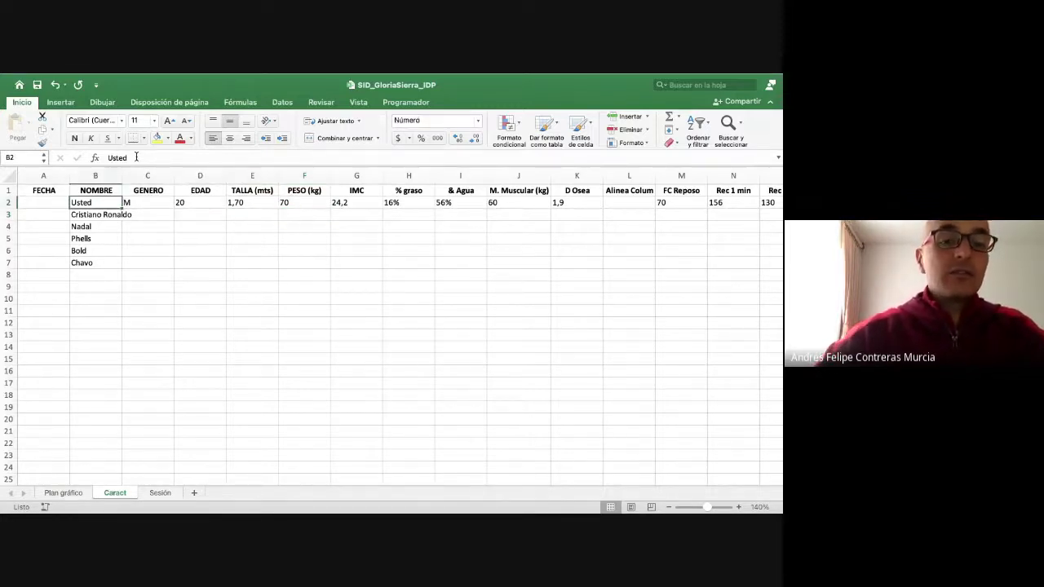
key(Right)
key(Down)
key(Right)
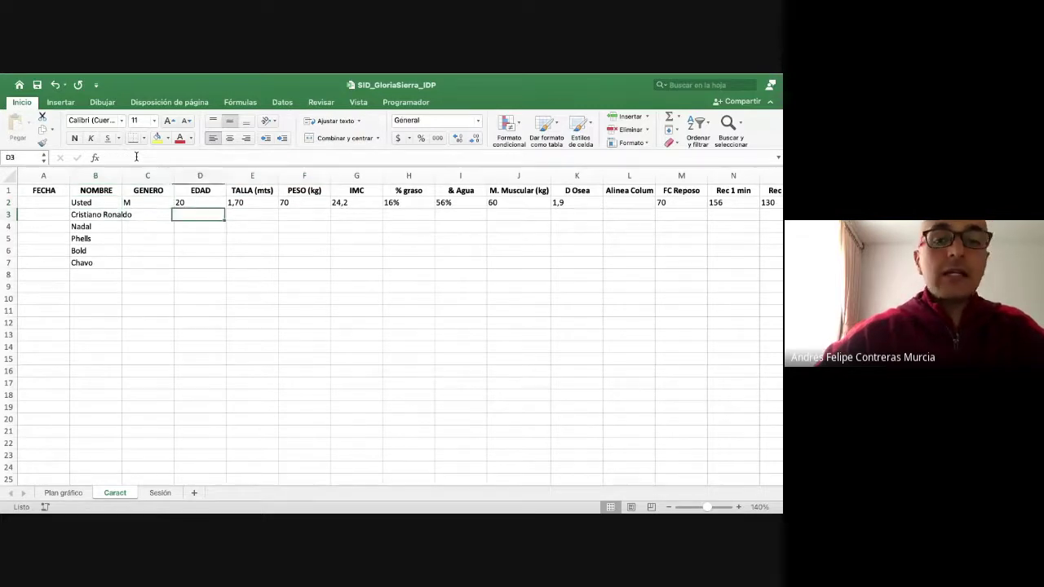
key(Right)
key(Up)
key(Right)
key(Right)
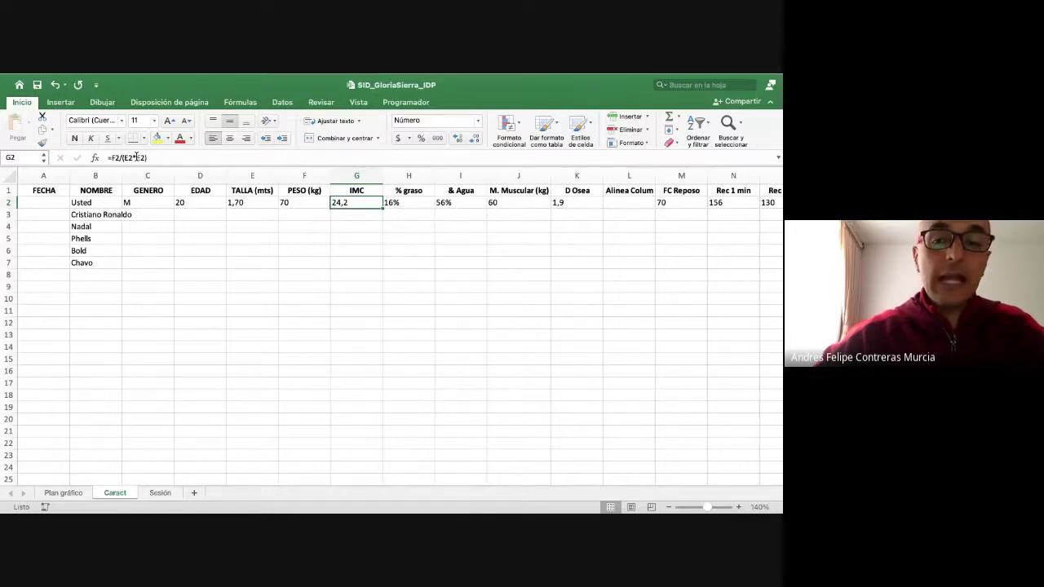
- Review the sample row's body-composition values from "% graso" to "D Osea" and the resting heart rate
key(Right)
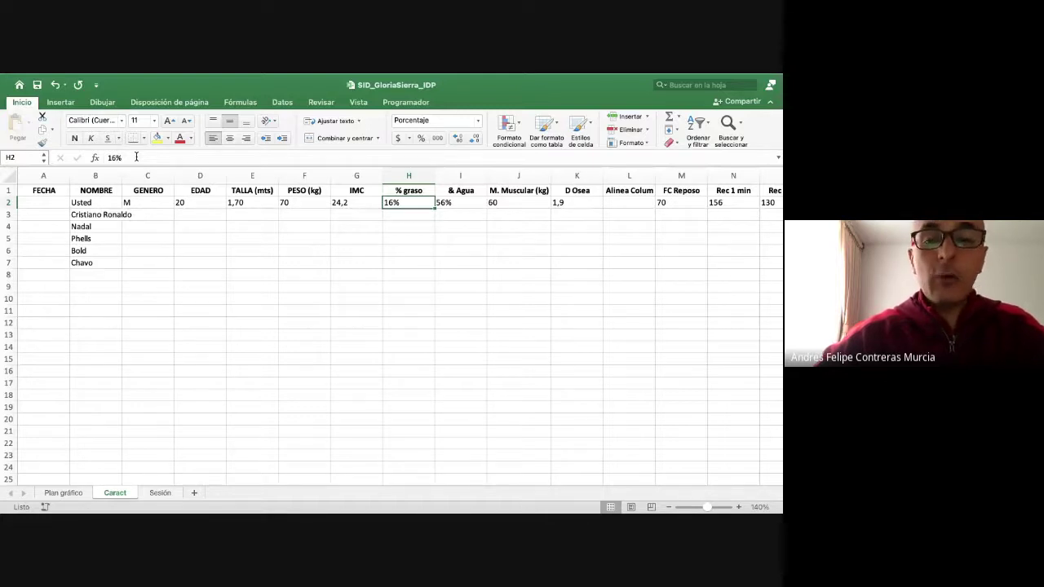
key(Right)
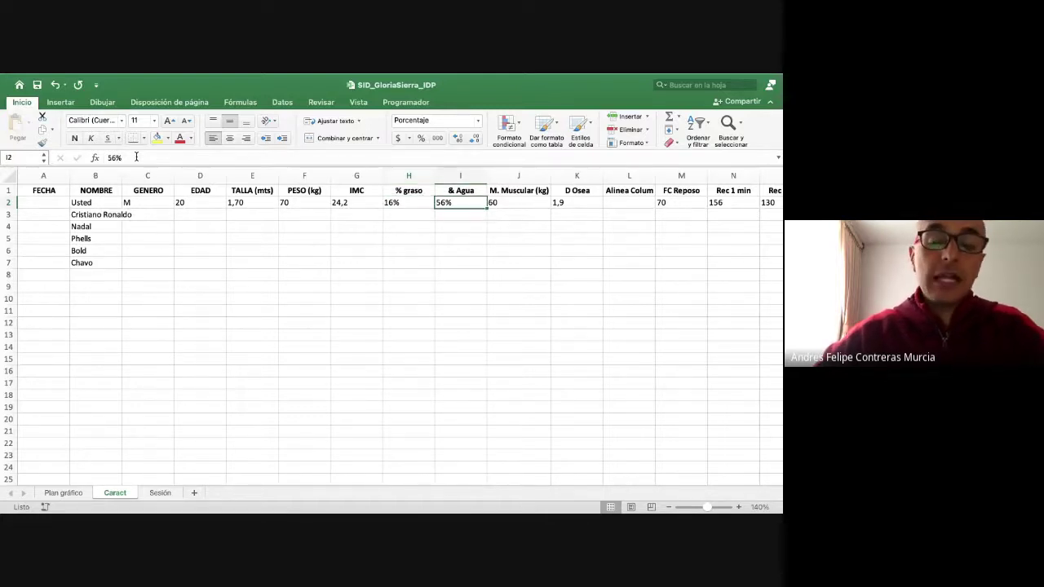
key(Right)
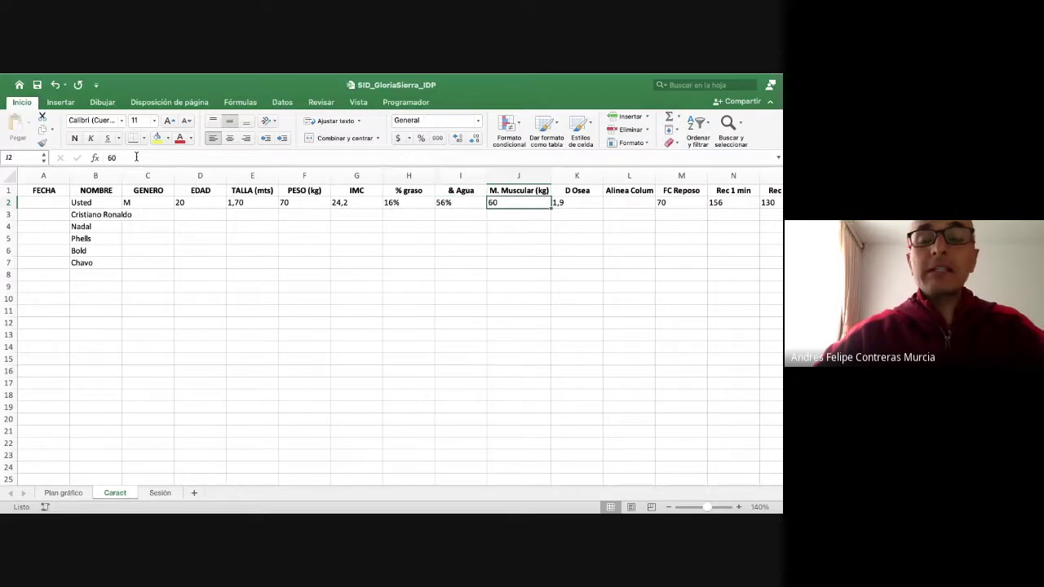
key(Right)
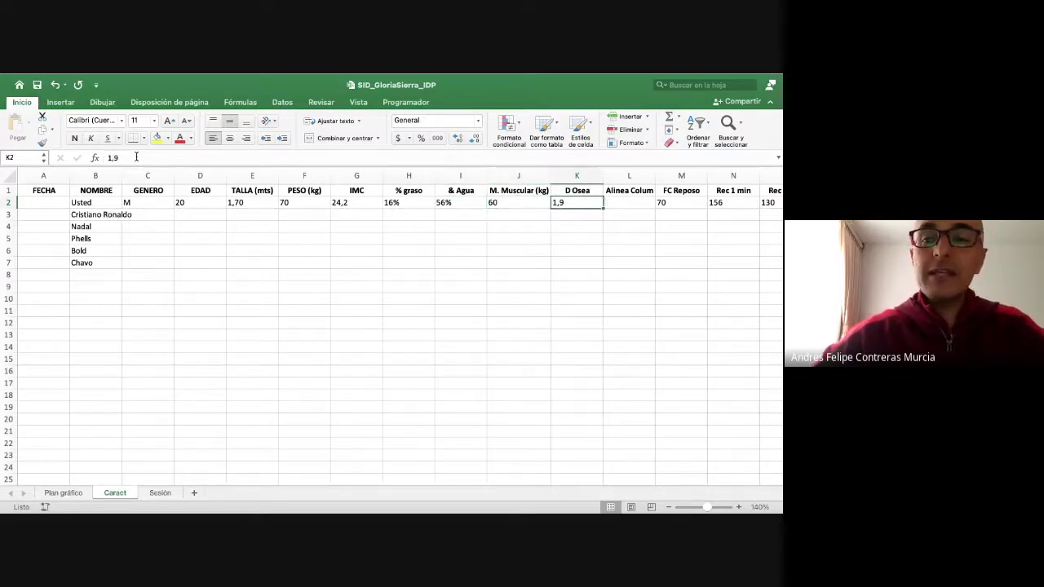
key(Right)
key(Right)
key(Right)
key(Right)
key(Right)
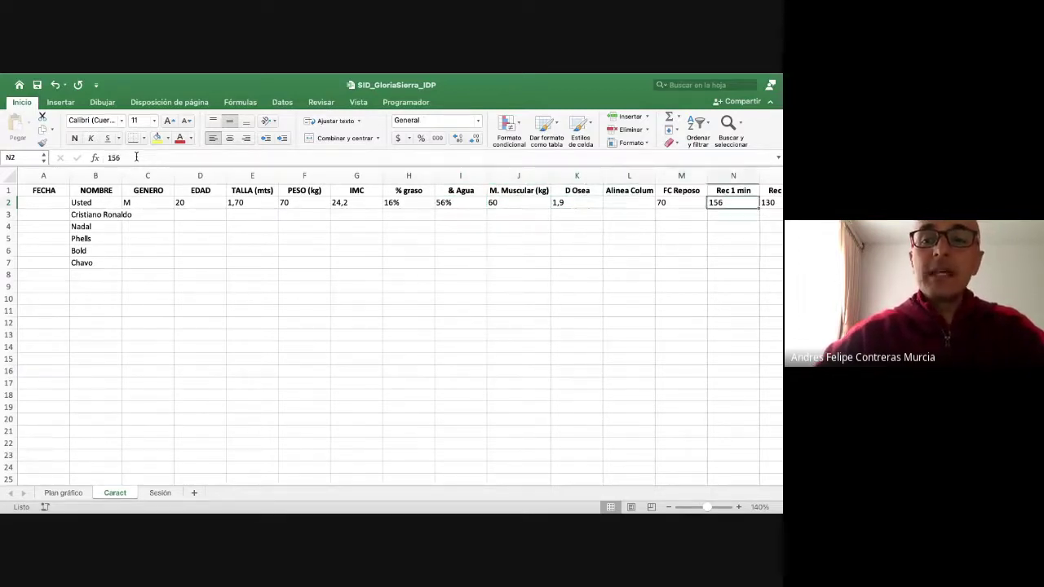
- Examine the heart-rate recovery values at 1, 3 and 5 minutes in the sample row
key(Left)
key(Left)
key(Left)
key(Right)
key(Right)
key(Right)
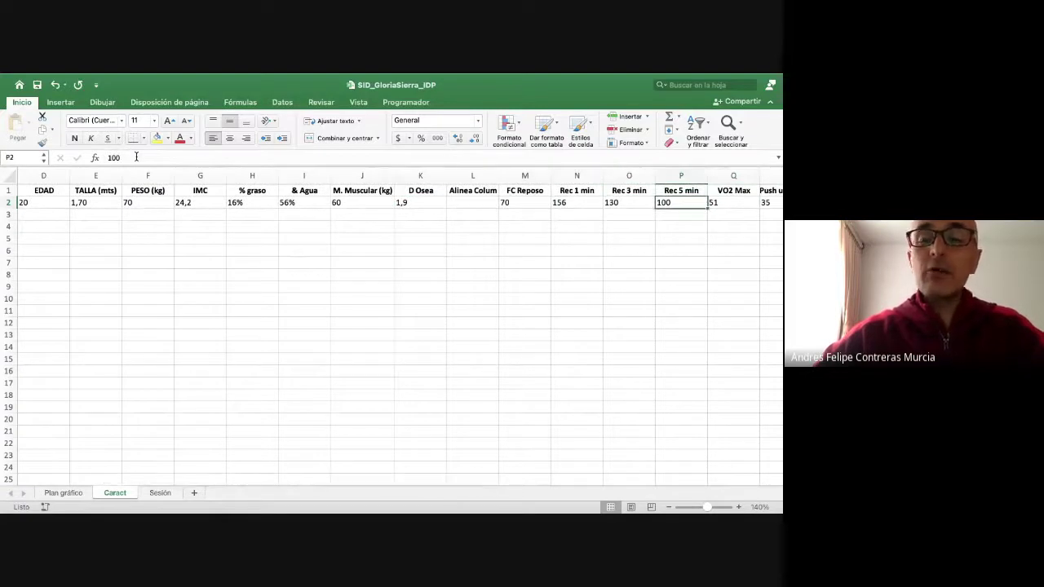
key(Right)
key(Right)
key(Left)
key(Left)
key(Left)
key(Left)
key(Left)
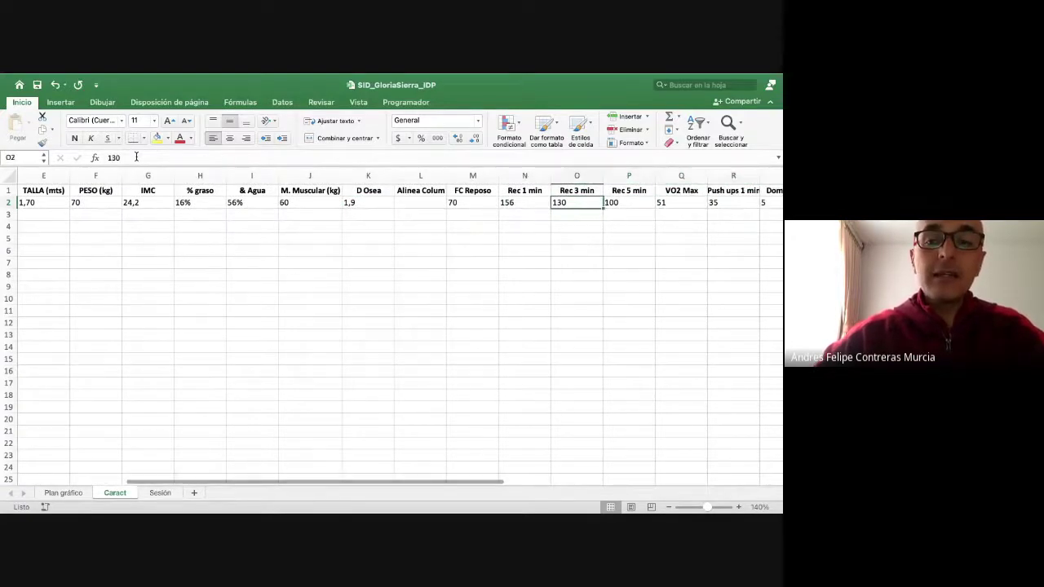
key(Right)
key(Right)
key(Right)
key(Left)
key(Left)
key(Right)
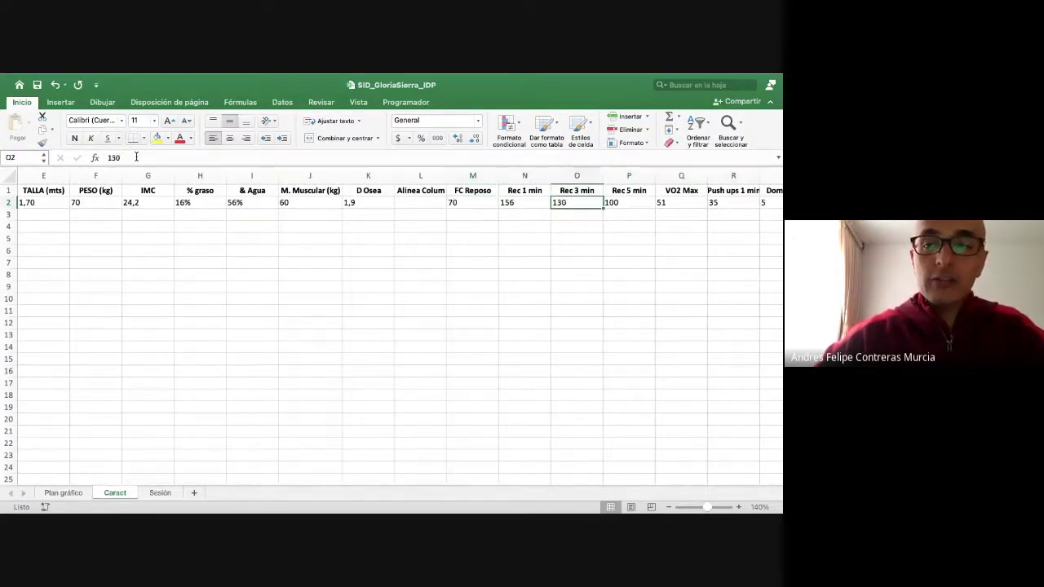
- Look through the sample row's fitness results, comparing the "Rec 5 min" and "VO2 Max" values
key(Right)
key(Right)
key(Right)
key(Right)
key(Right)
key(Right)
key(Left)
key(Left)
key(Left)
key(Left)
key(Left)
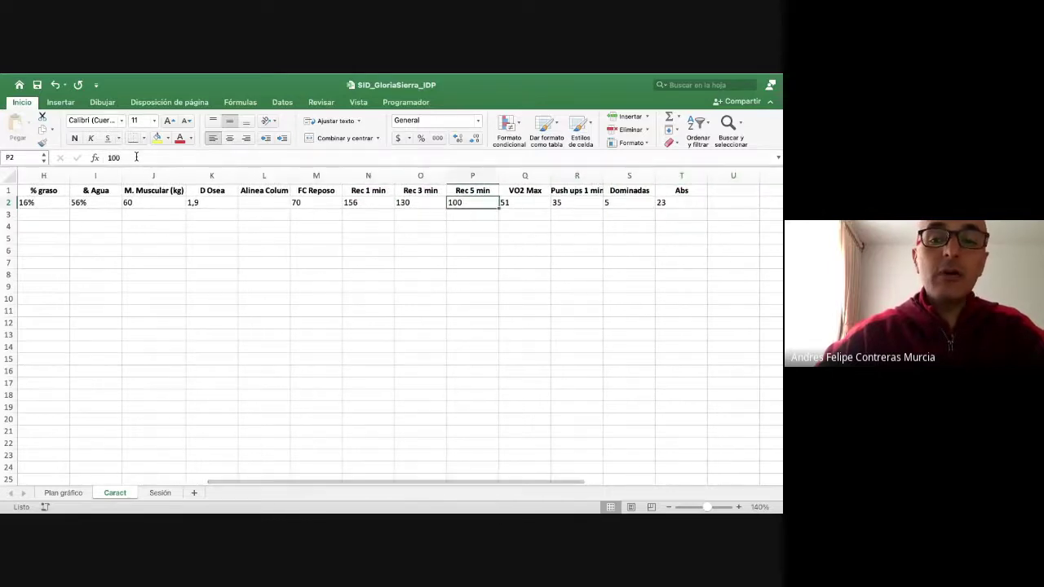
key(Right)
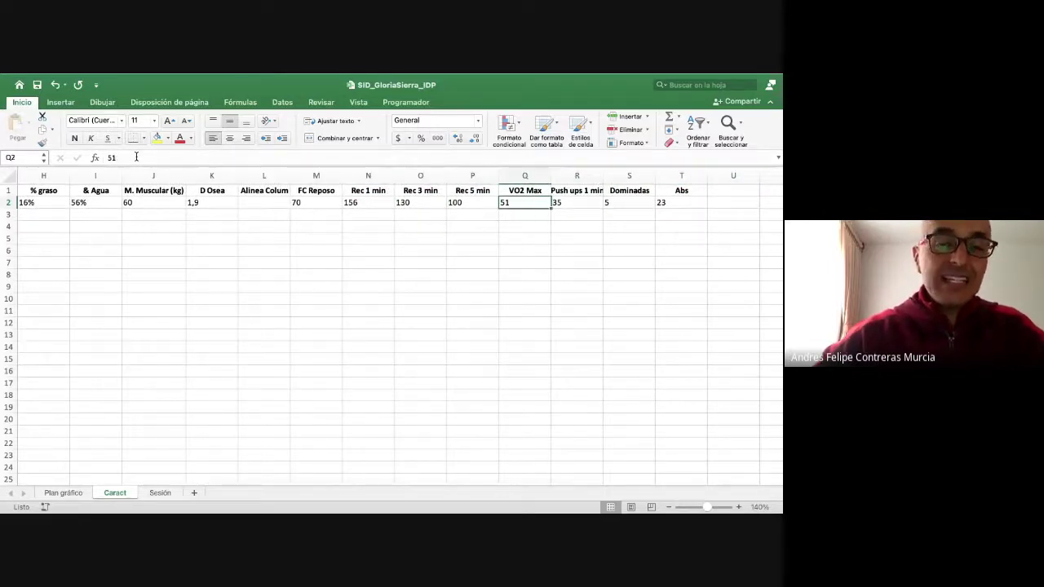
key(Left)
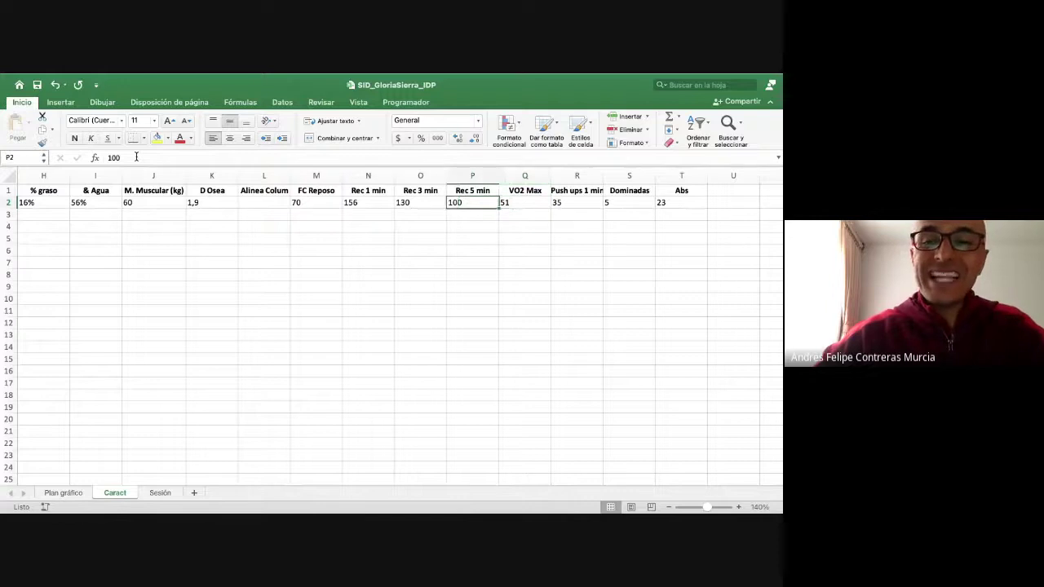
key(Right)
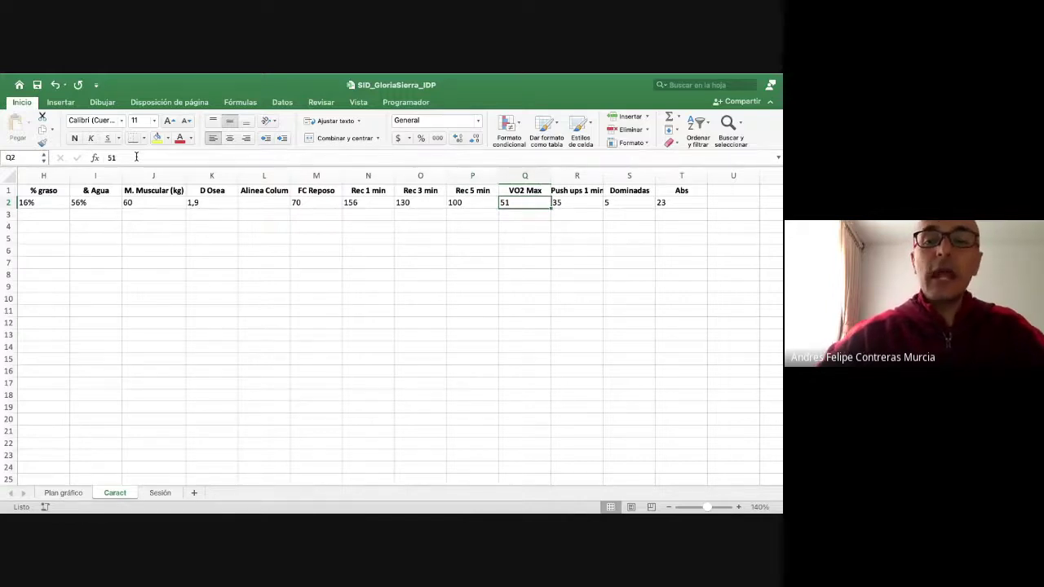
- Review the strength-test results in row 2: "Push ups 1 min", "Dominadas" and "Abs"
key(Right)
key(Right)
key(Right)
key(Right)
key(Left)
key(Left)
key(Left)
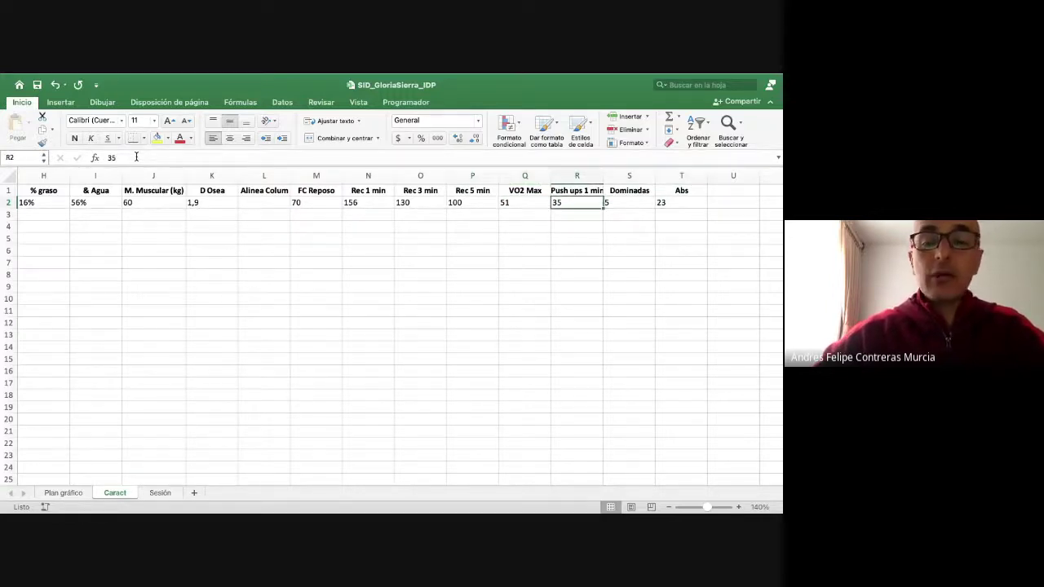
key(Right)
key(Right)
key(Right)
key(Right)
key(Right)
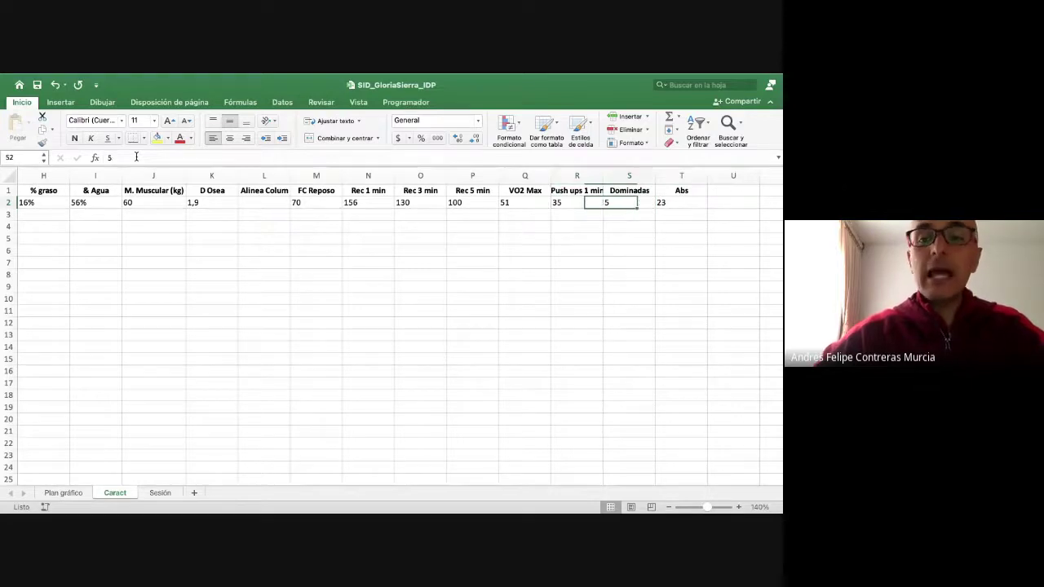
- Go back to the "FECHA" cell of row 2 and glance at the sports-initiation characterization slide
key(Left)
key(Left)
key(Left)
key(Left)
key(Left)
key(Left)
key(Left)
key(Left)
key(Left)
key(Left)
key(Left)
key(Left)
key(Left)
key(Left)
key(Left)
key(Left)
key(Left)
key(Left)
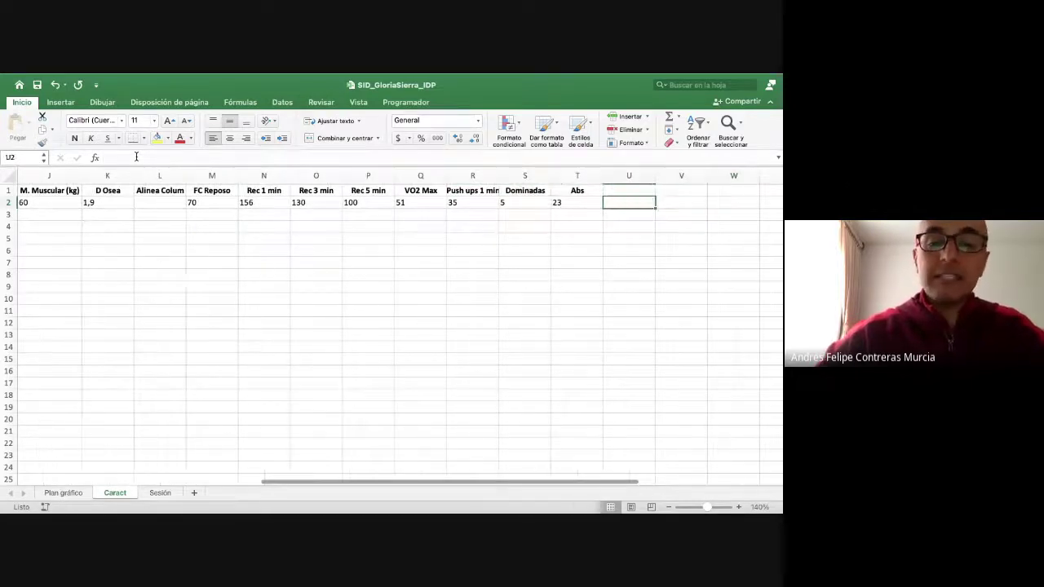
key(Left)
key(Left)
key(Left)
key(Left)
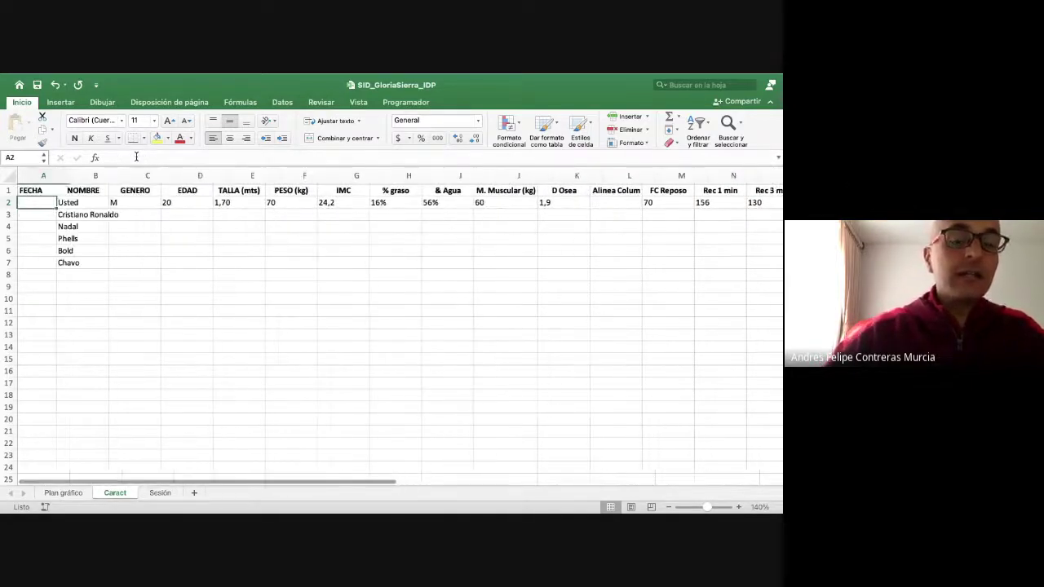
key(ctrl+Right)
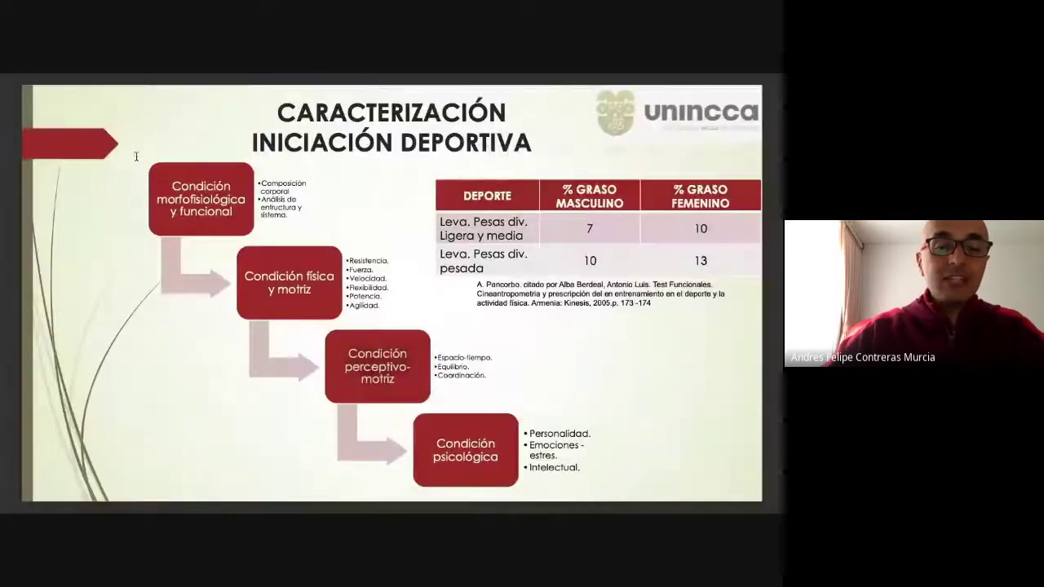
key(ctrl+Left)
- Review the entry tests listed in the "Plan gráfico" sheet from "Test de entrada" to "Prueba de voleo"
mouse_move(102, 76)
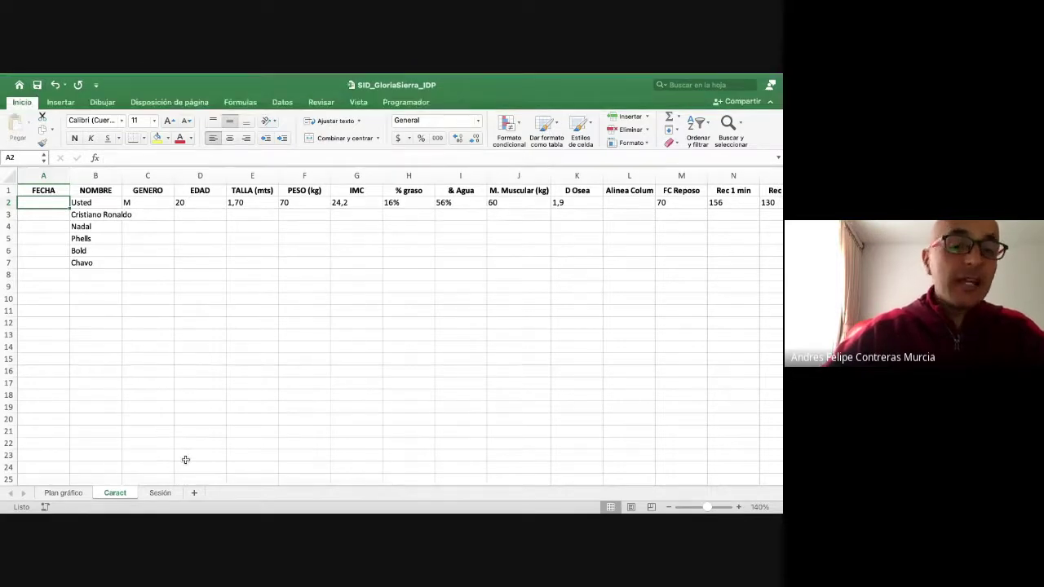
click(63, 494)
drag(77, 263, 84, 401)
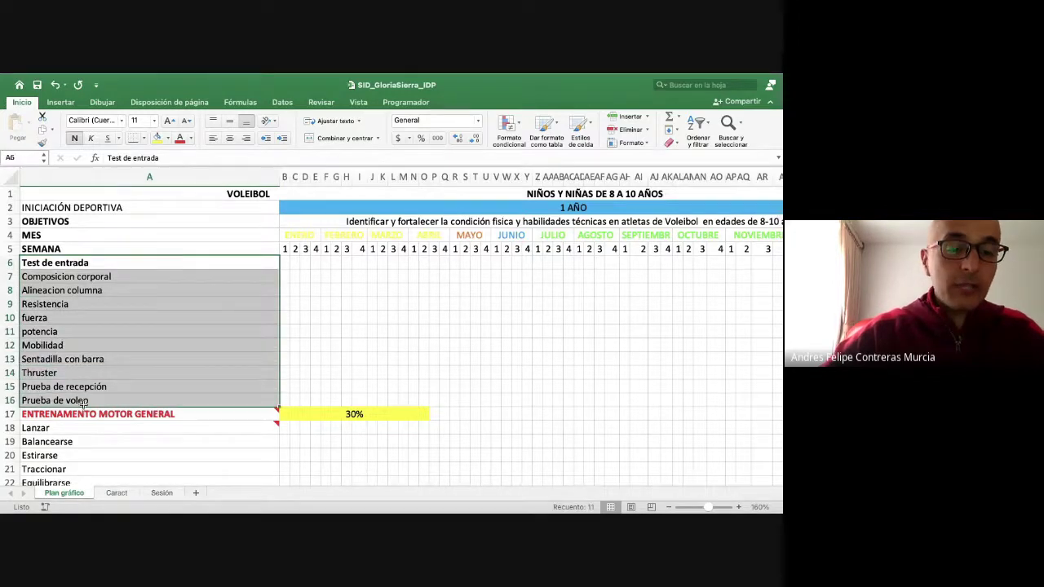
- Enter the date 20-09-2021 under "FECHA" for the sample athlete in row 2 of the "Caract" sheet
click(116, 493)
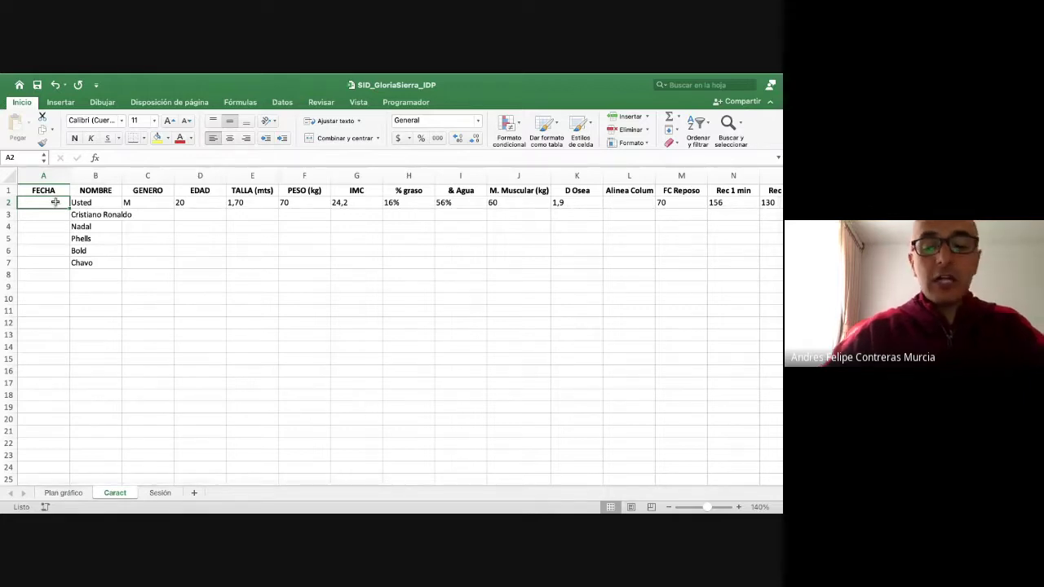
text(20)
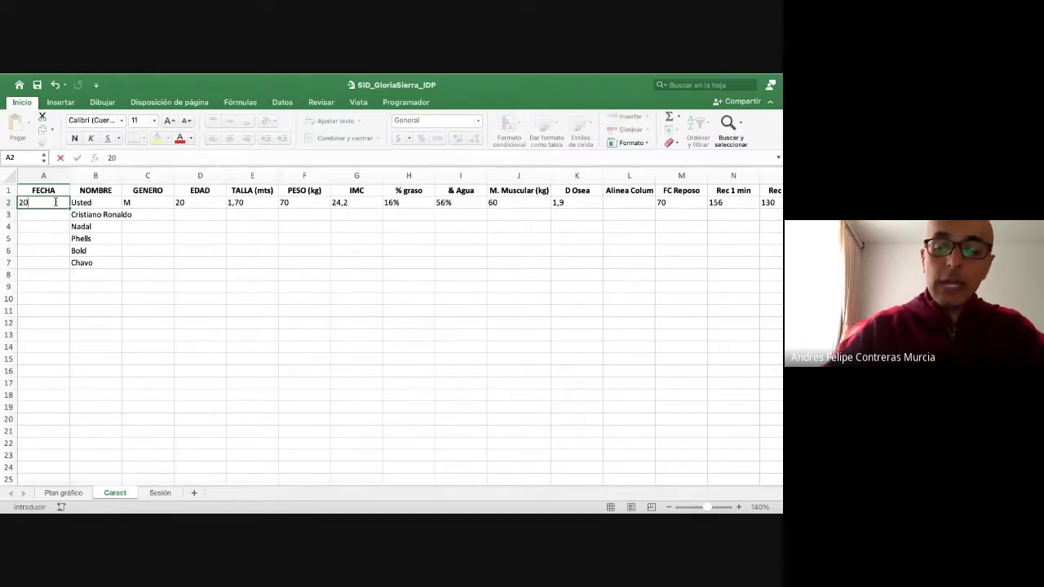
text(-09-2021)
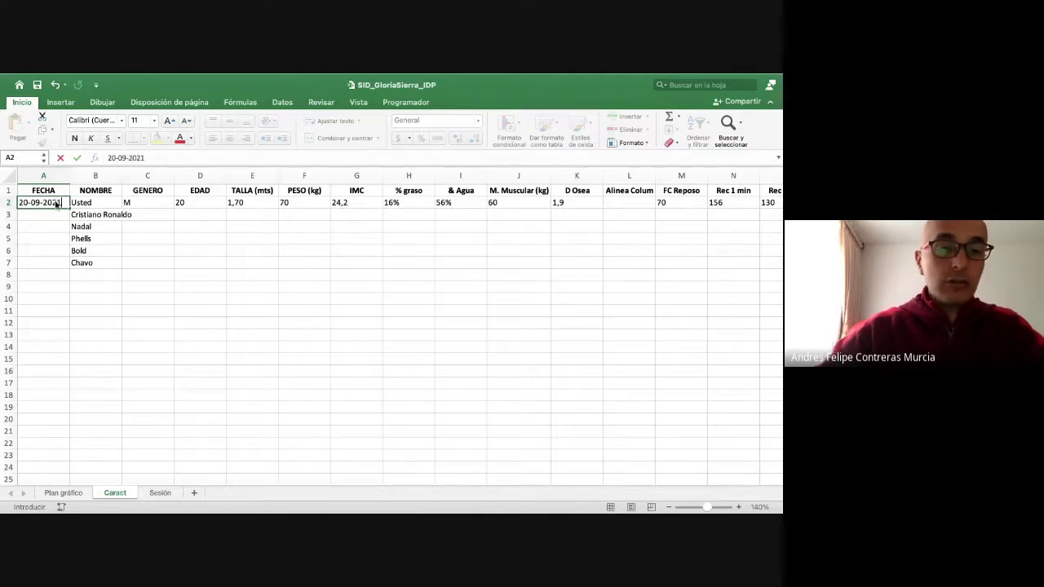
key(Return)
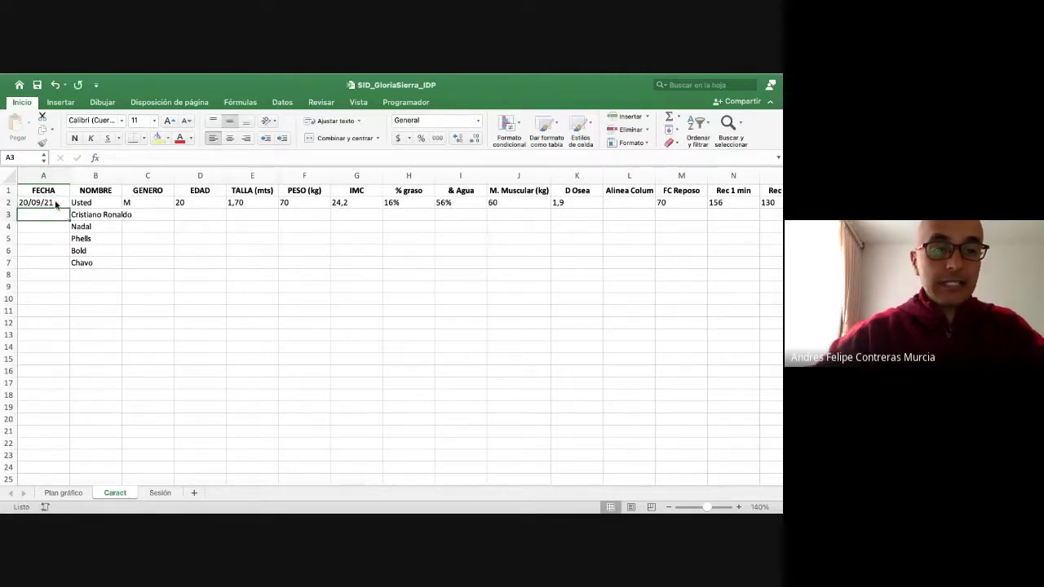
- Copy the date in A2 down to all the other listed athletes, through row 7
click(56, 204)
key(super+c)
key(shift+Down)
key(shift+Down)
key(shift+Down)
key(shift+Down)
key(shift+Down)
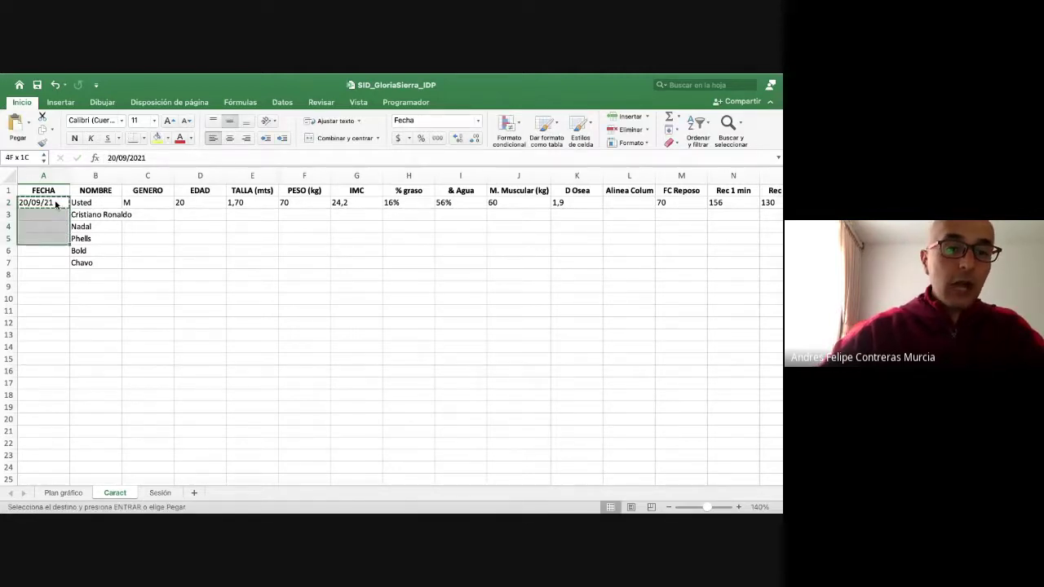
key(Return)
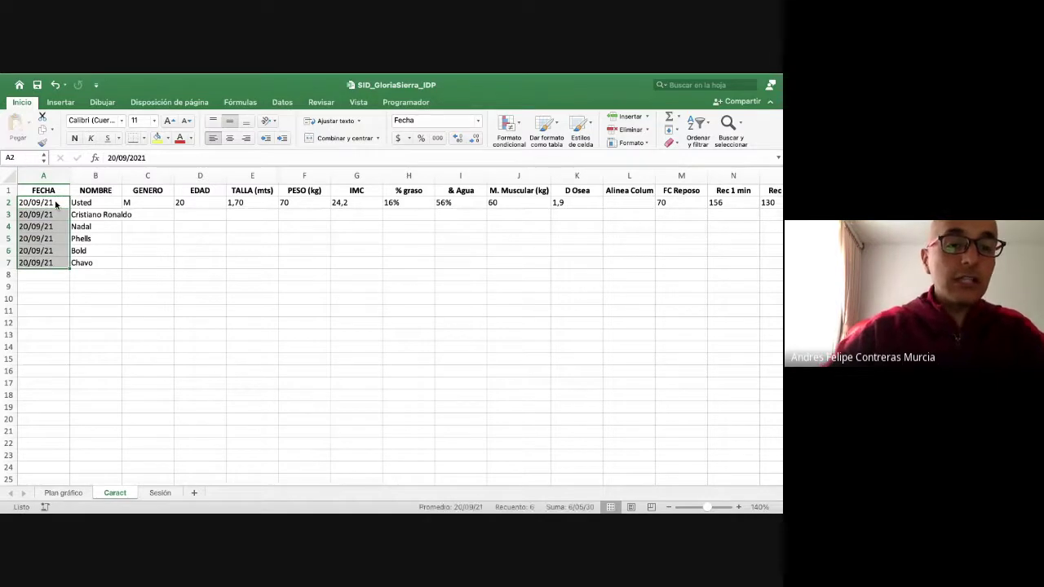
- Look at the training session plan in the "Sesión" sheet and return to "Caract"
click(155, 493)
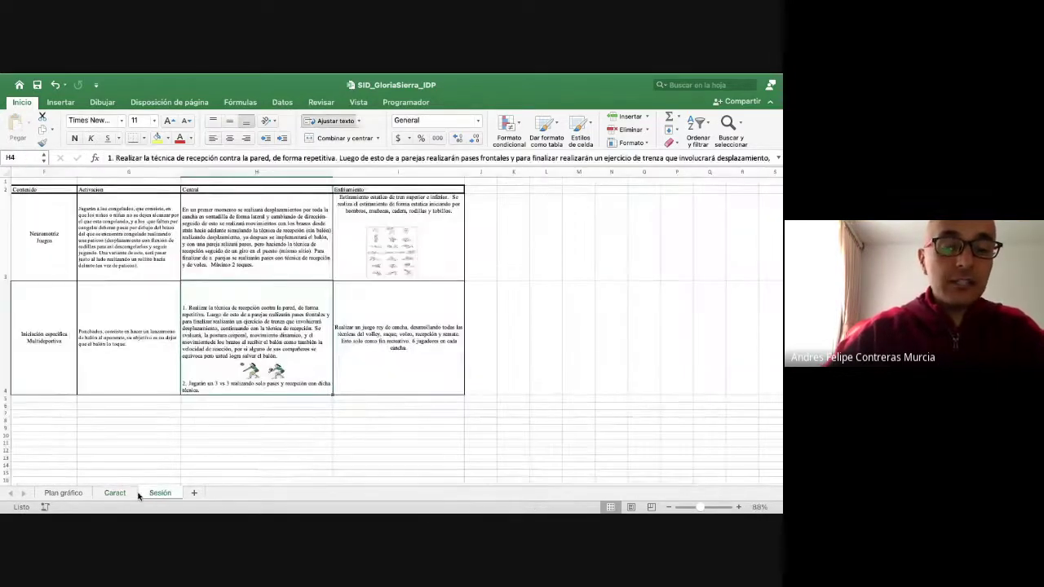
click(116, 493)
- Switch to the Google Meet call and stop presenting the screen
key(super+Tab)
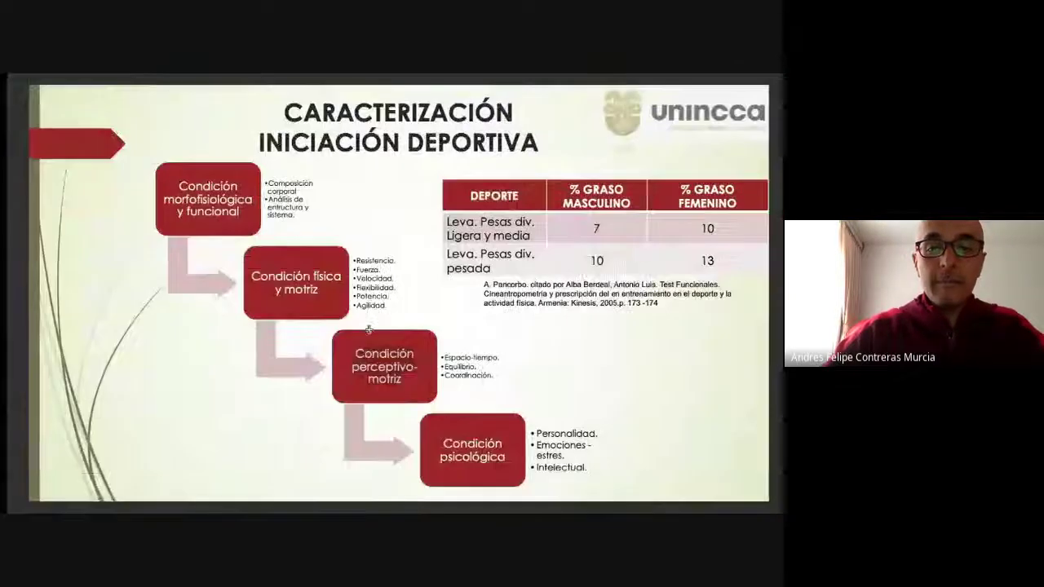
key(super+Tab)
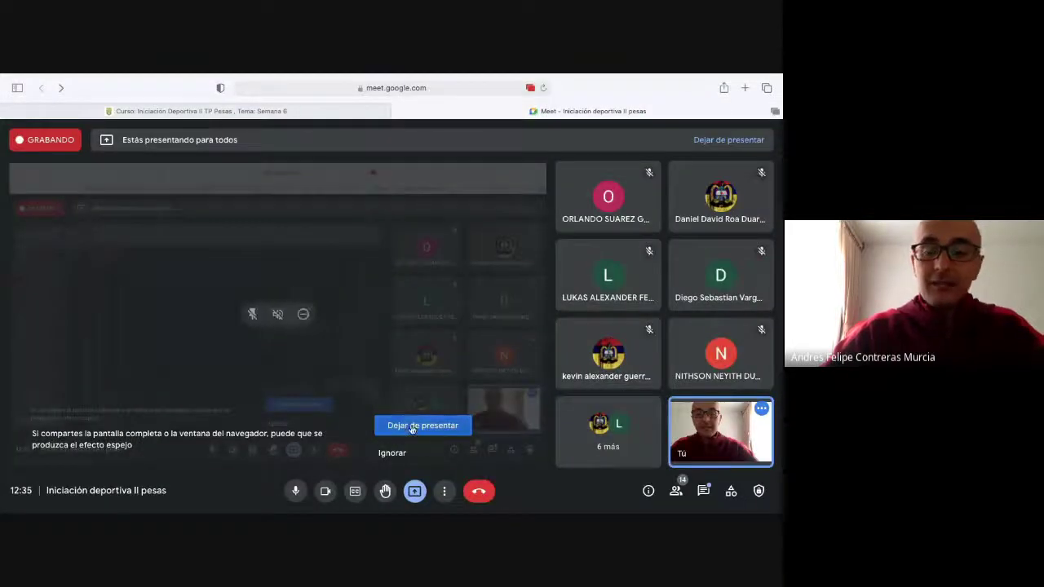
click(571, 425)
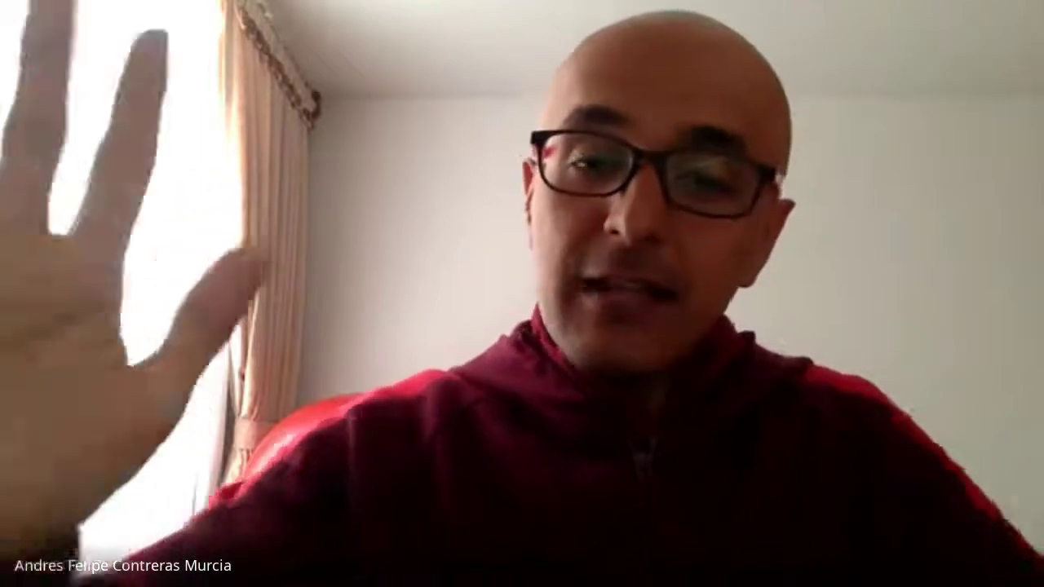